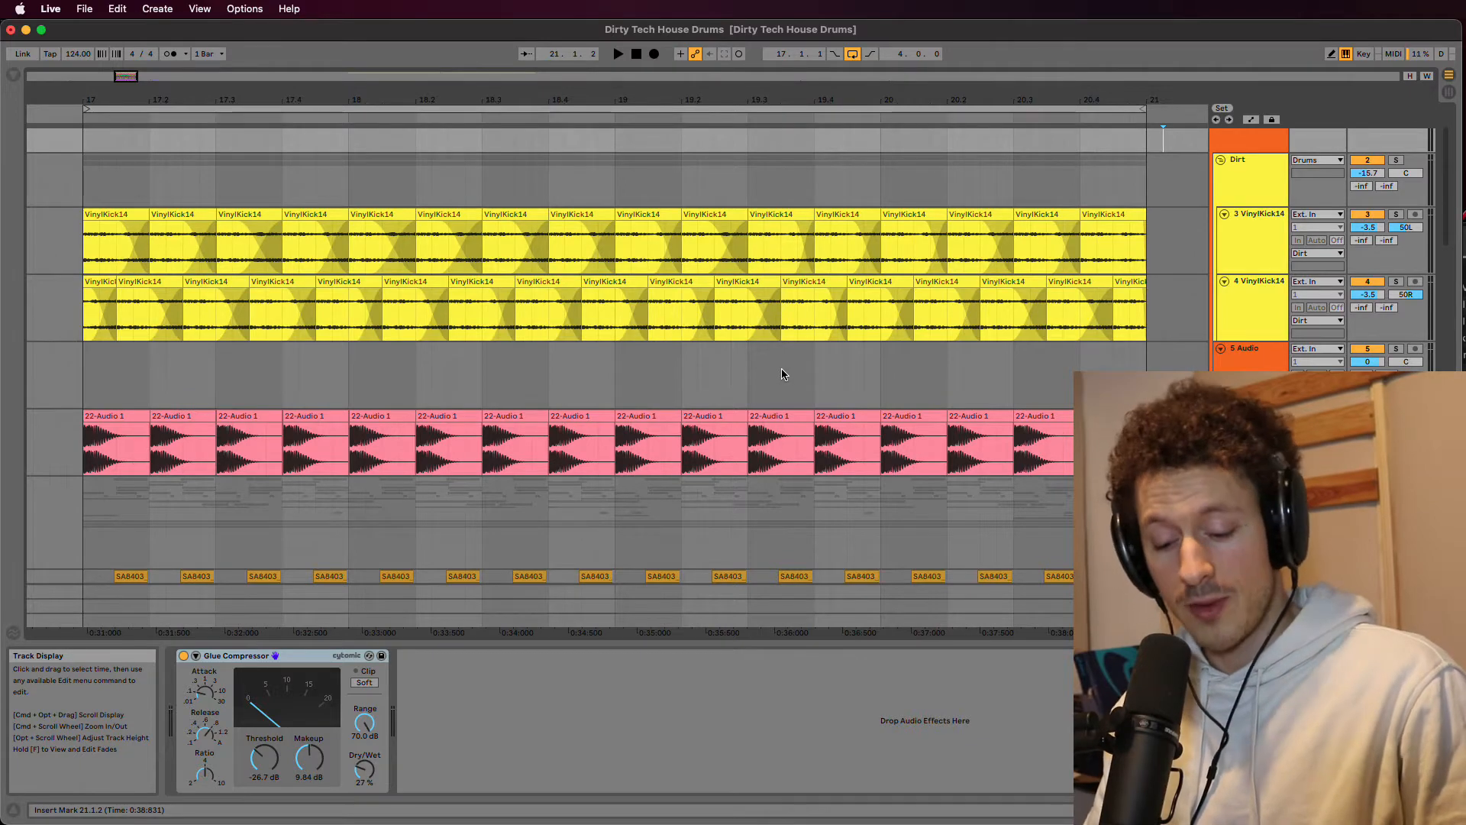
# Step: Copy the last VinylKick14 clip on track 3 and paste it into the empty space past bar 21.2 on the same track
pyautogui.hscroll(5, 779, 360)
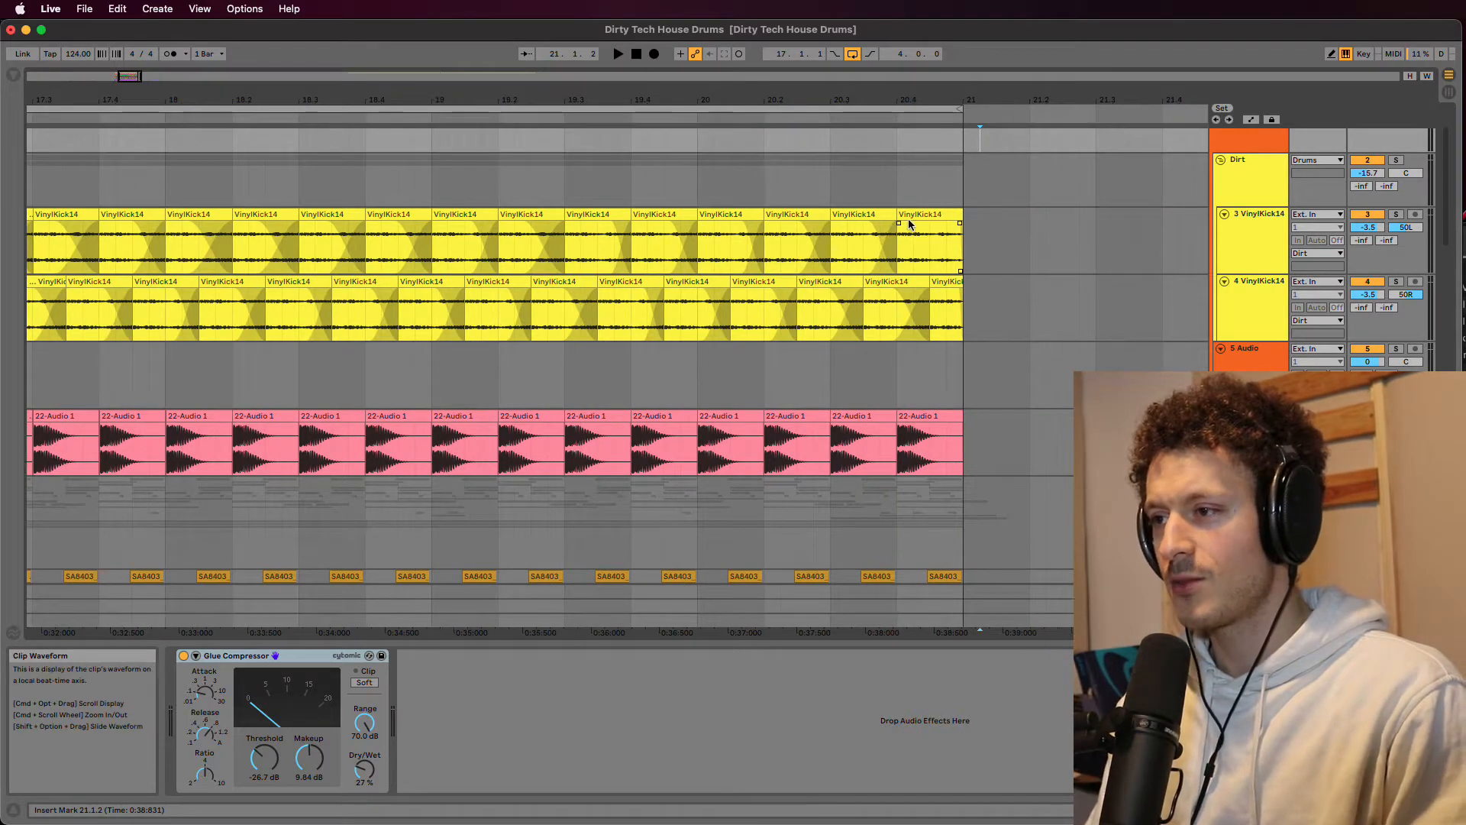
pyautogui.click(915, 215)
pyautogui.press('super+c')
pyautogui.click(1060, 222)
pyautogui.press('super+v')
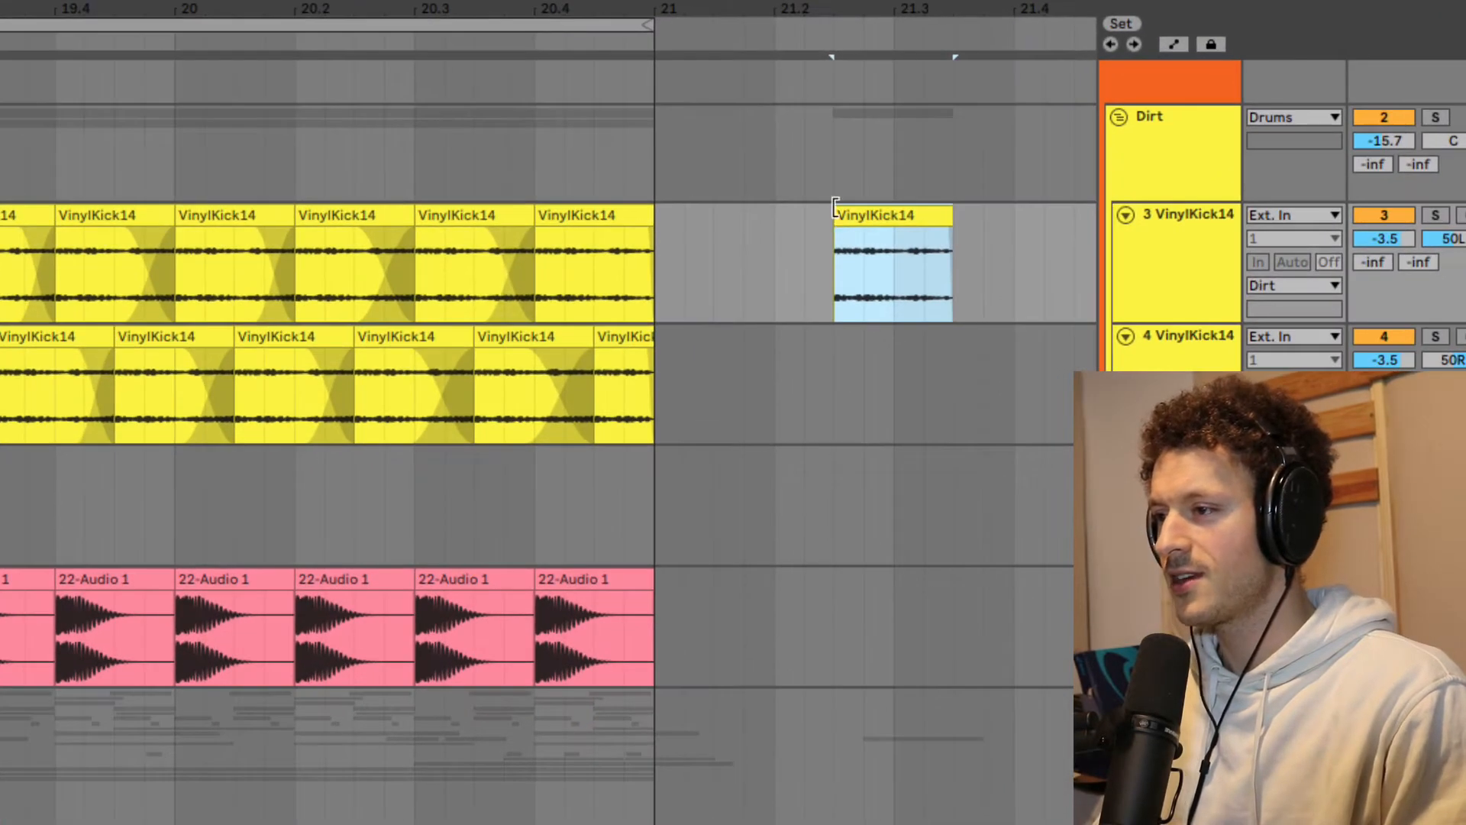
# Step: Extend the pasted VinylKick14 clip's start back to uncover the kick's transient, and move it to the 5 Audio track for playback
pyautogui.moveTo(845, 229); pyautogui.dragTo(770, 229)
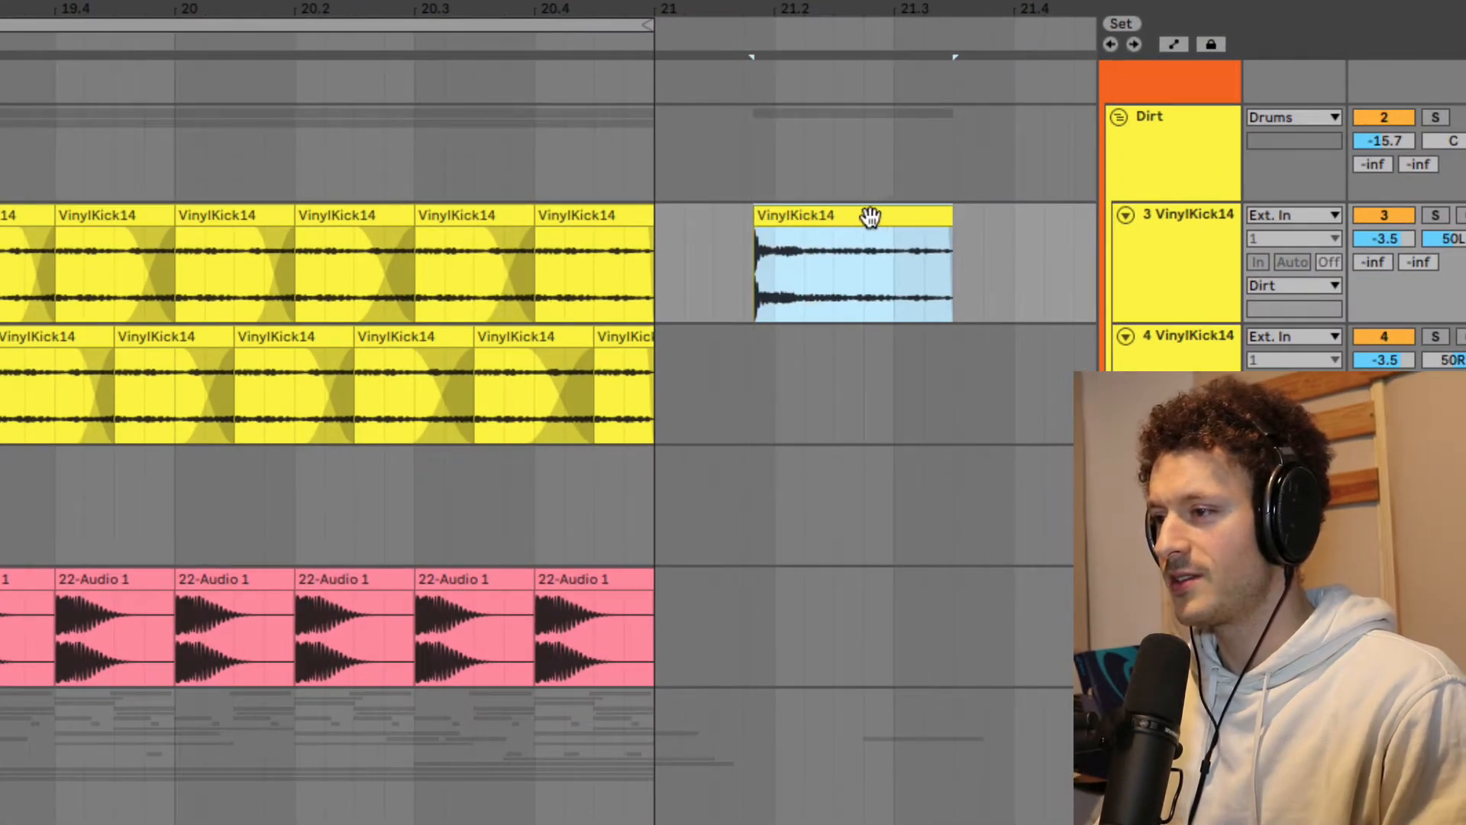
pyautogui.moveTo(883, 220); pyautogui.dragTo(886, 487)
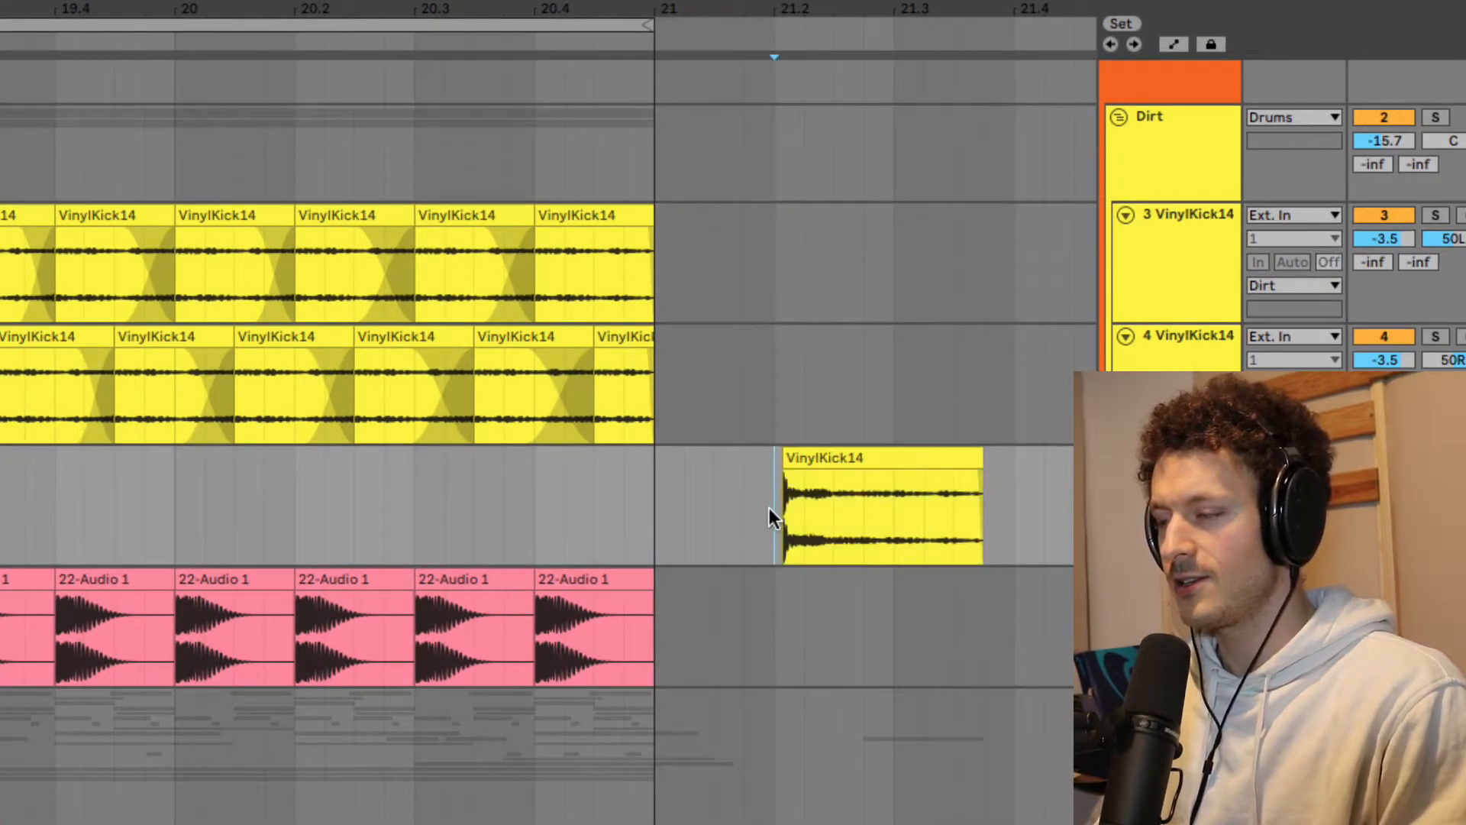
pyautogui.press('space')
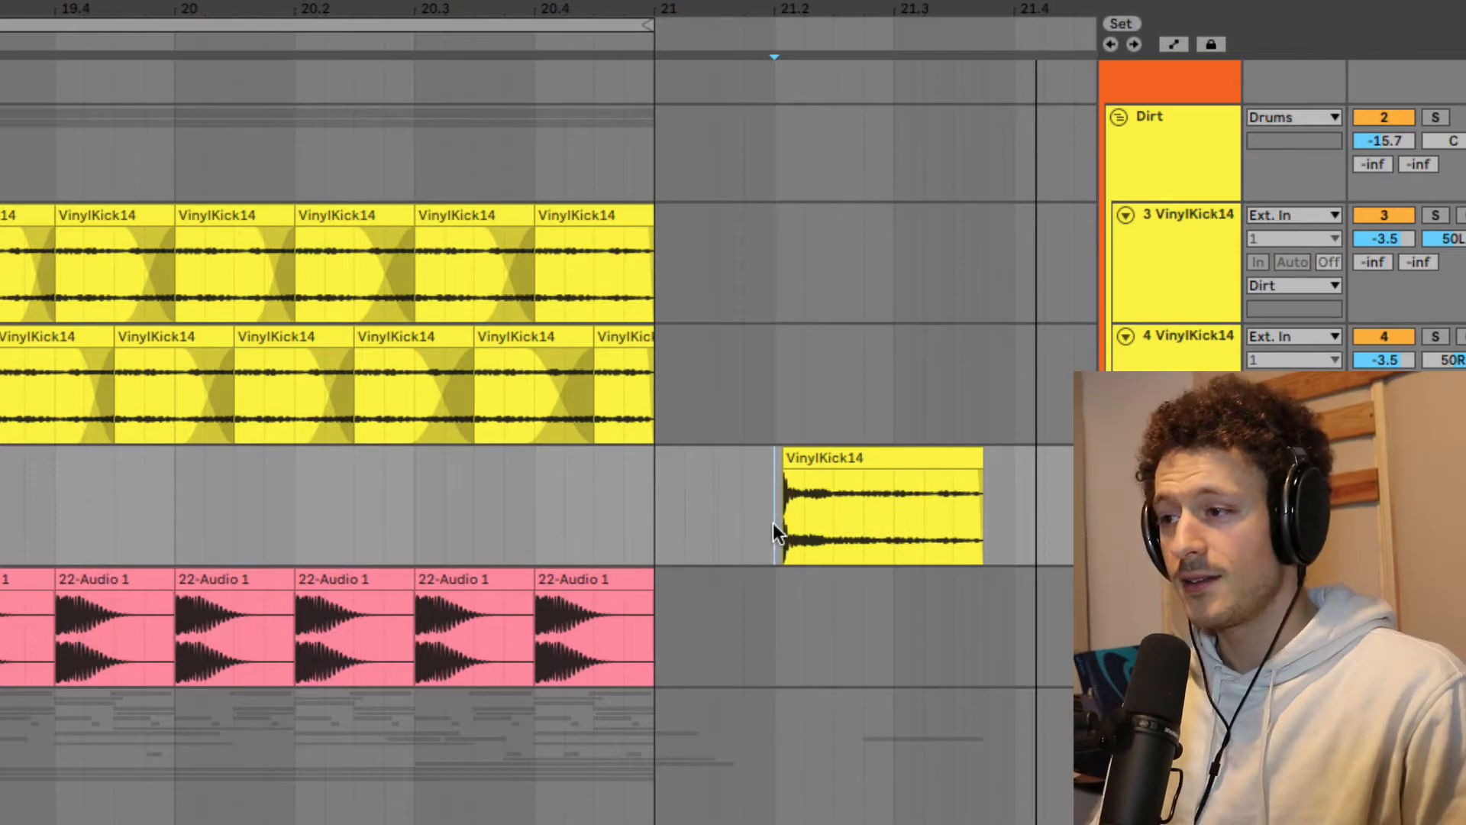
pyautogui.click(793, 524)
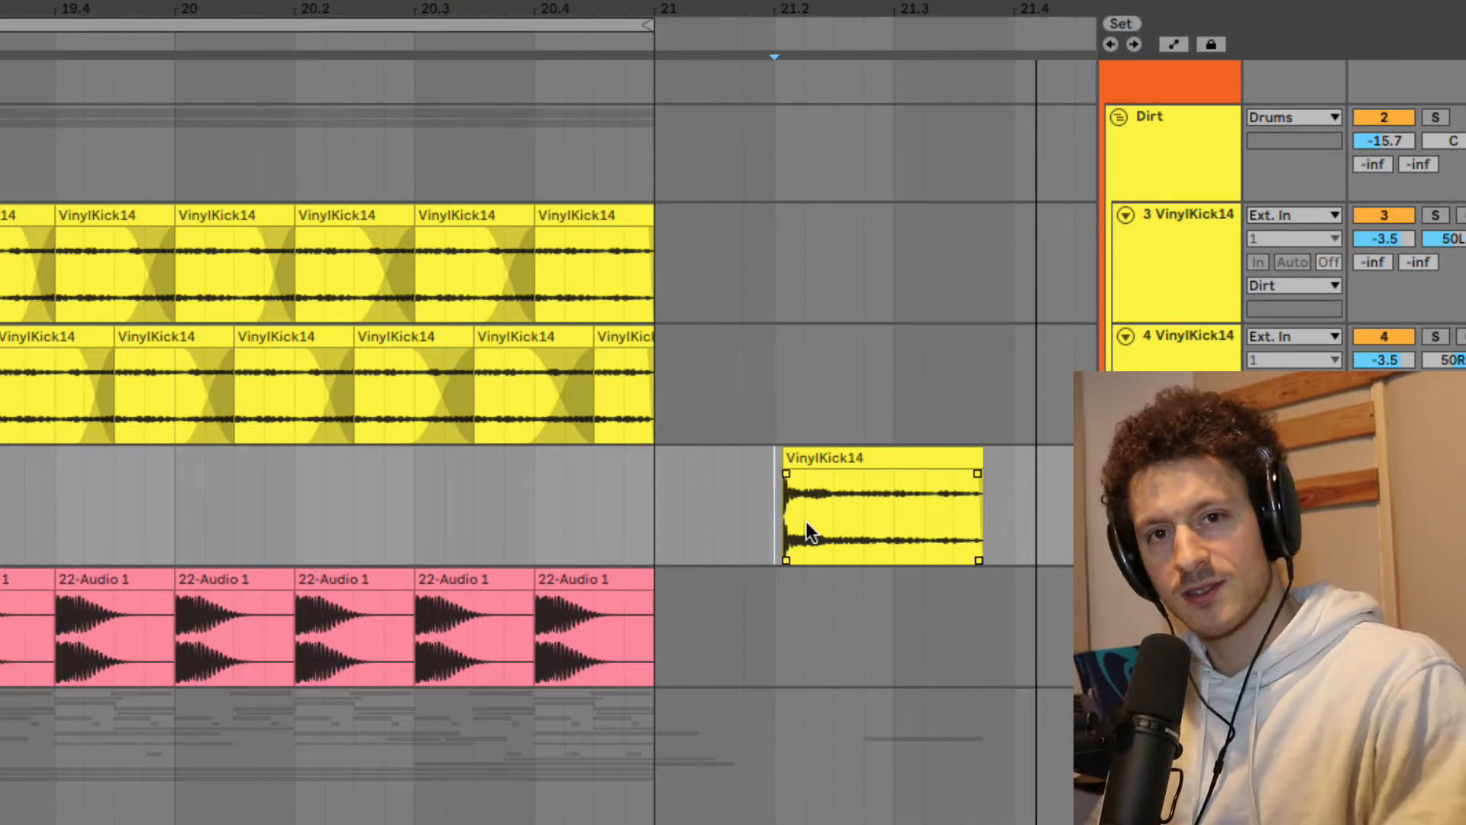
# Step: Delete the extended VinylKick14 copy from the 5 Audio track
pyautogui.click(933, 468)
pyautogui.press('Delete')
pyautogui.hscroll(-5, 653, 514)
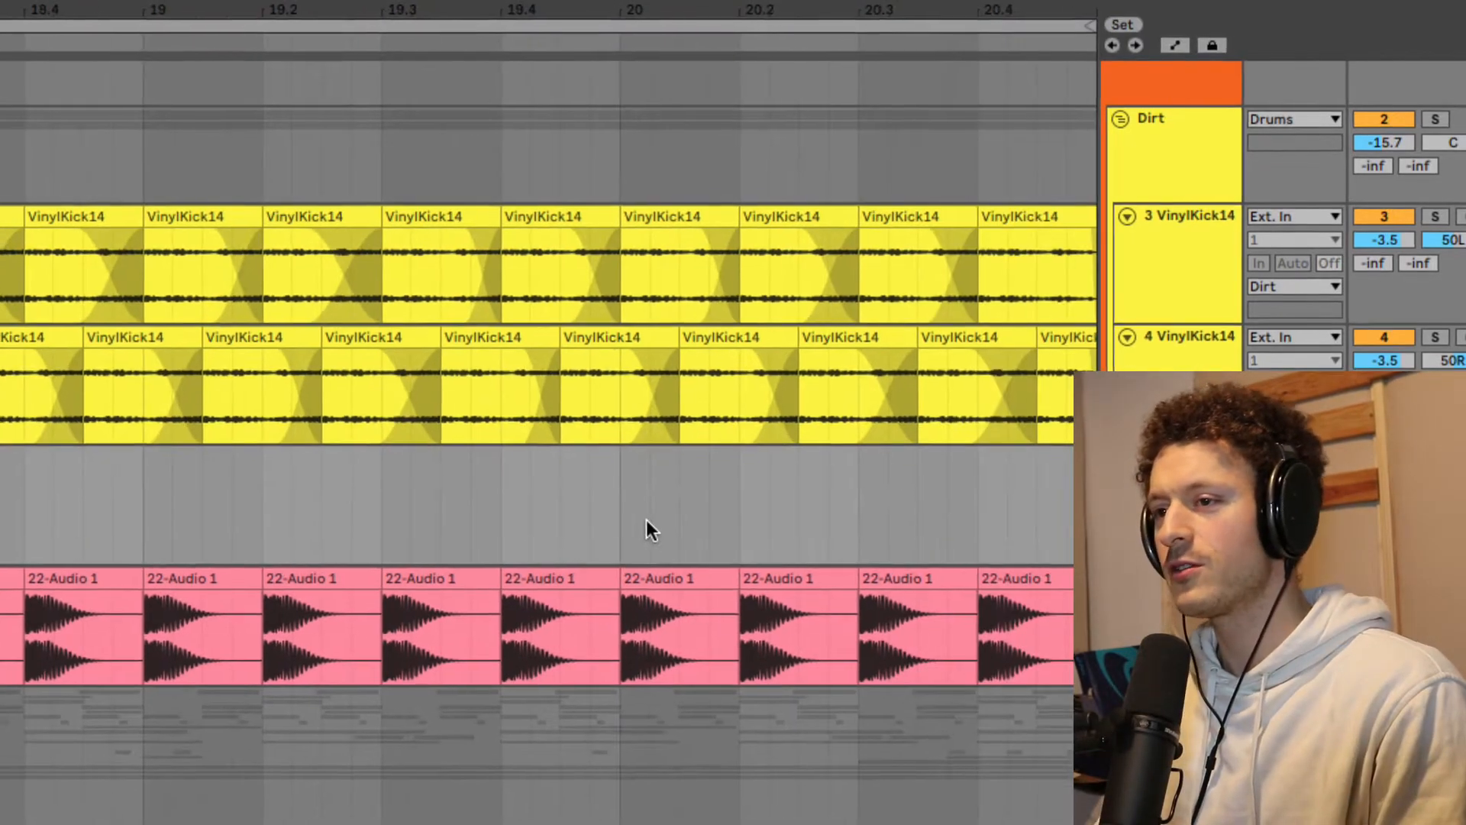
pyautogui.hscroll(5, 374, 511)
pyautogui.hscroll(-3, 385, 517)
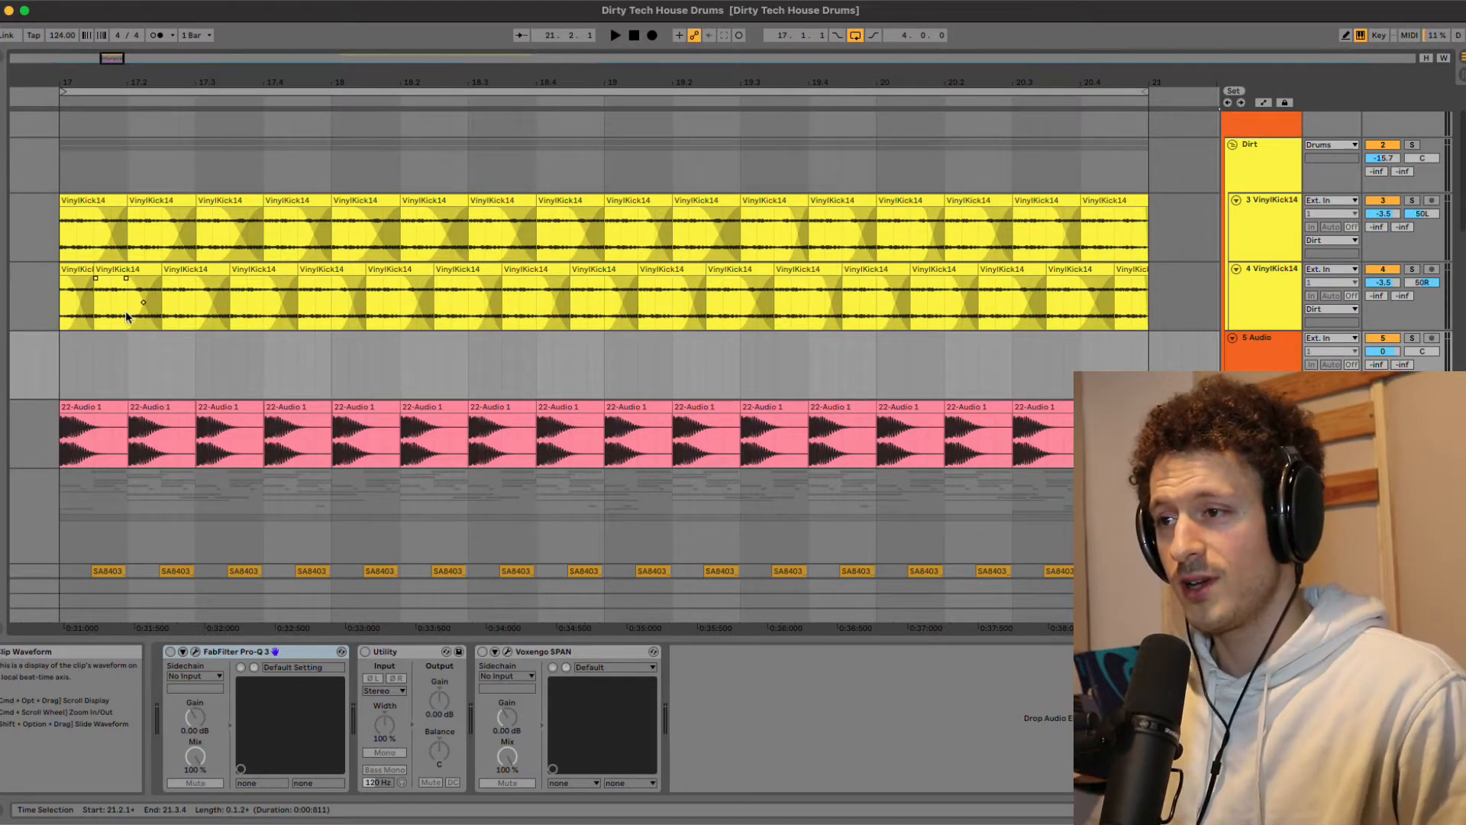
# Step: Play the arrangement from bar 17, and examine the low-cut curve in the Dirt group's Pro-Q 3
pyautogui.click(61, 227)
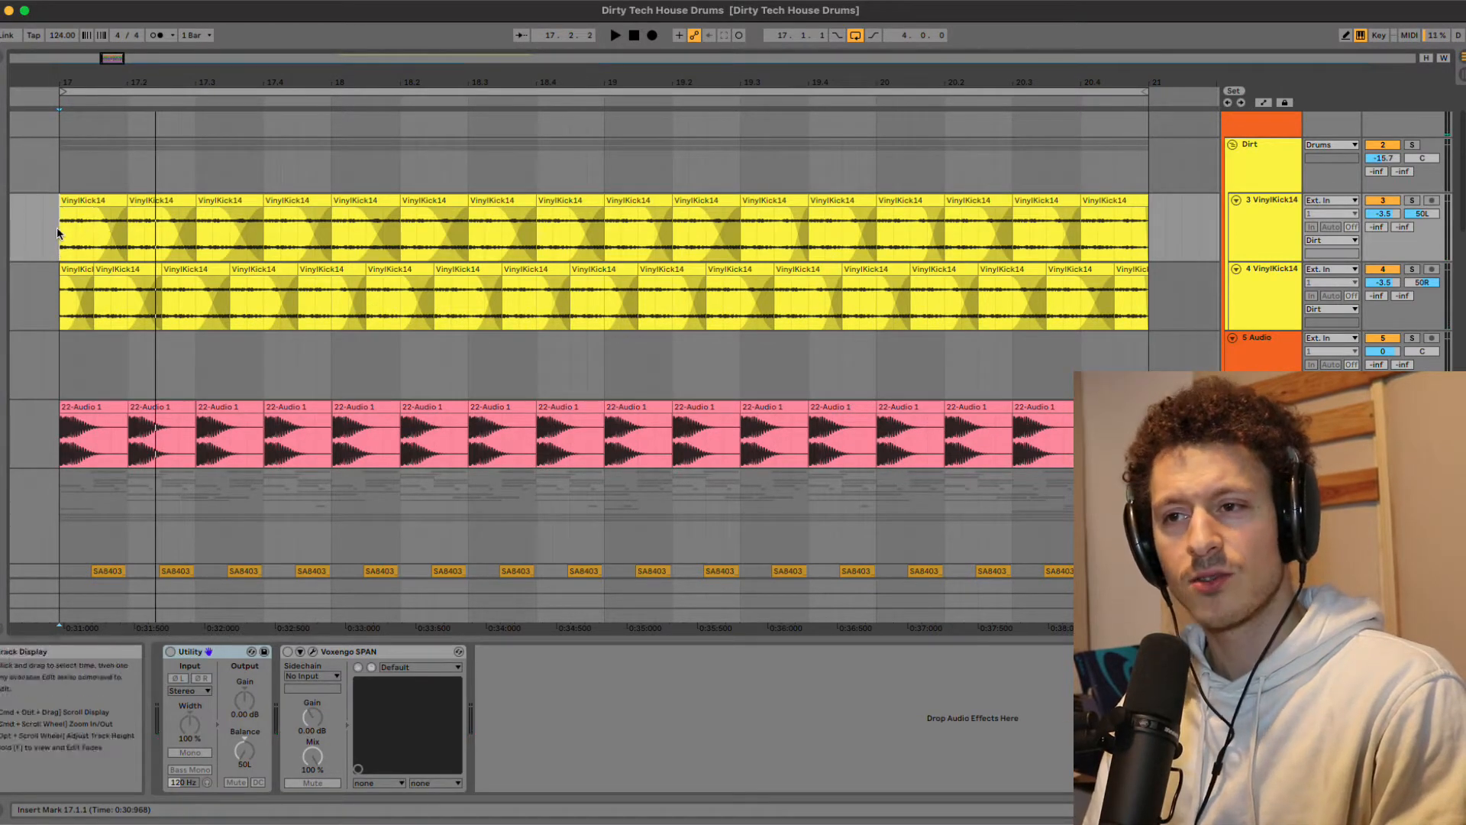
pyautogui.press('space')
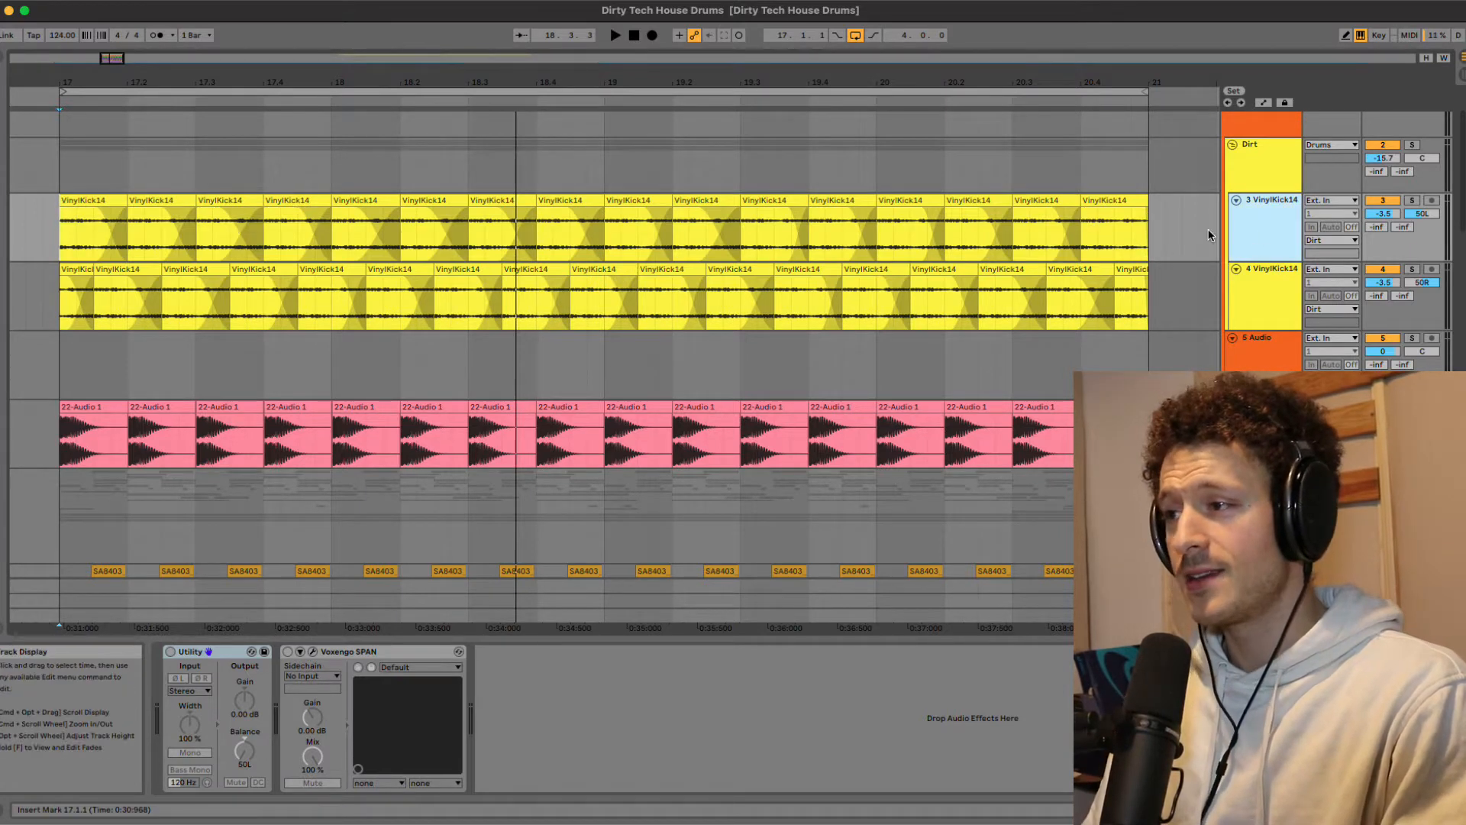
pyautogui.click(1253, 158)
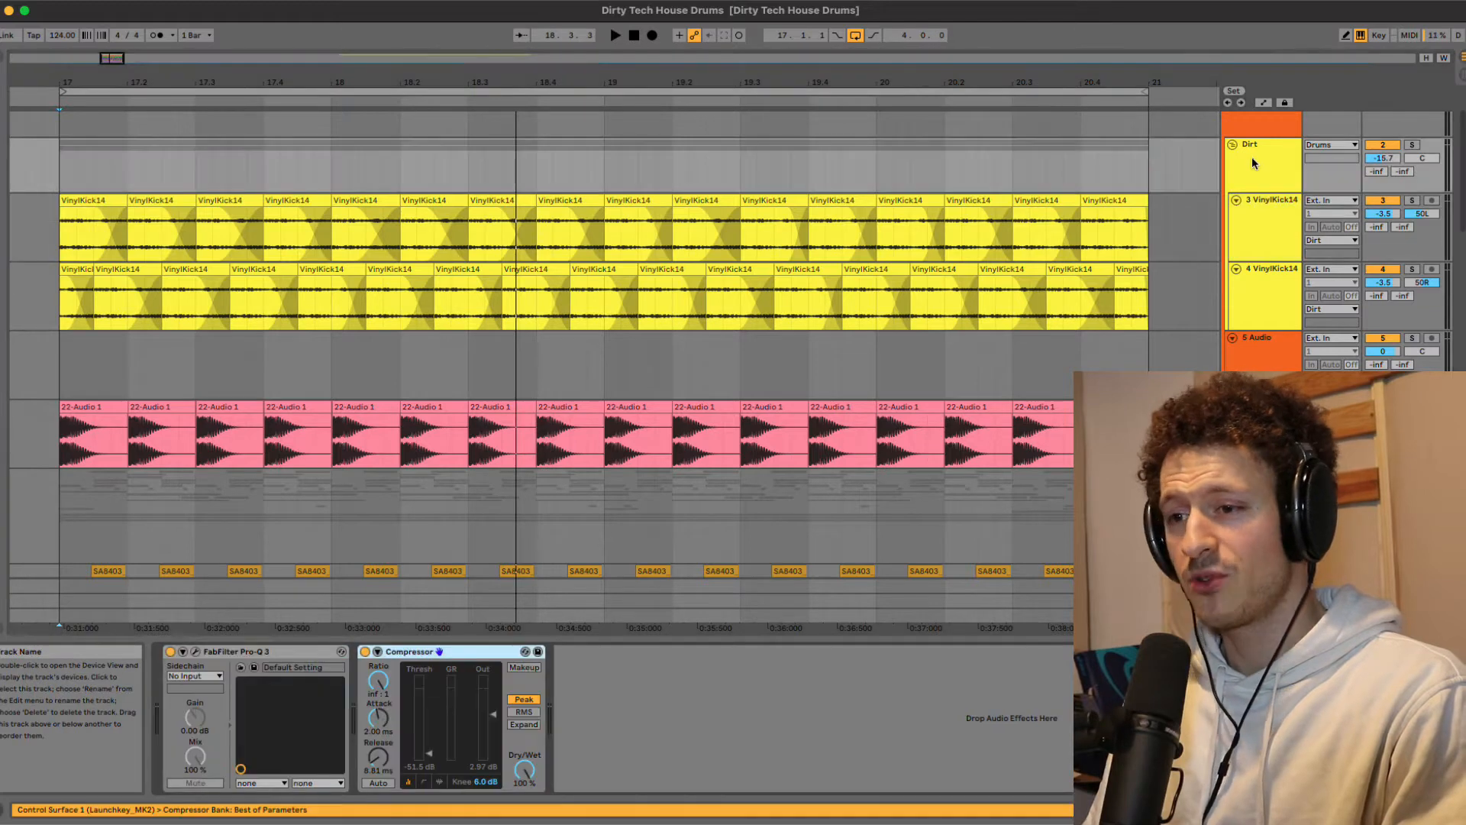
pyautogui.click(196, 651)
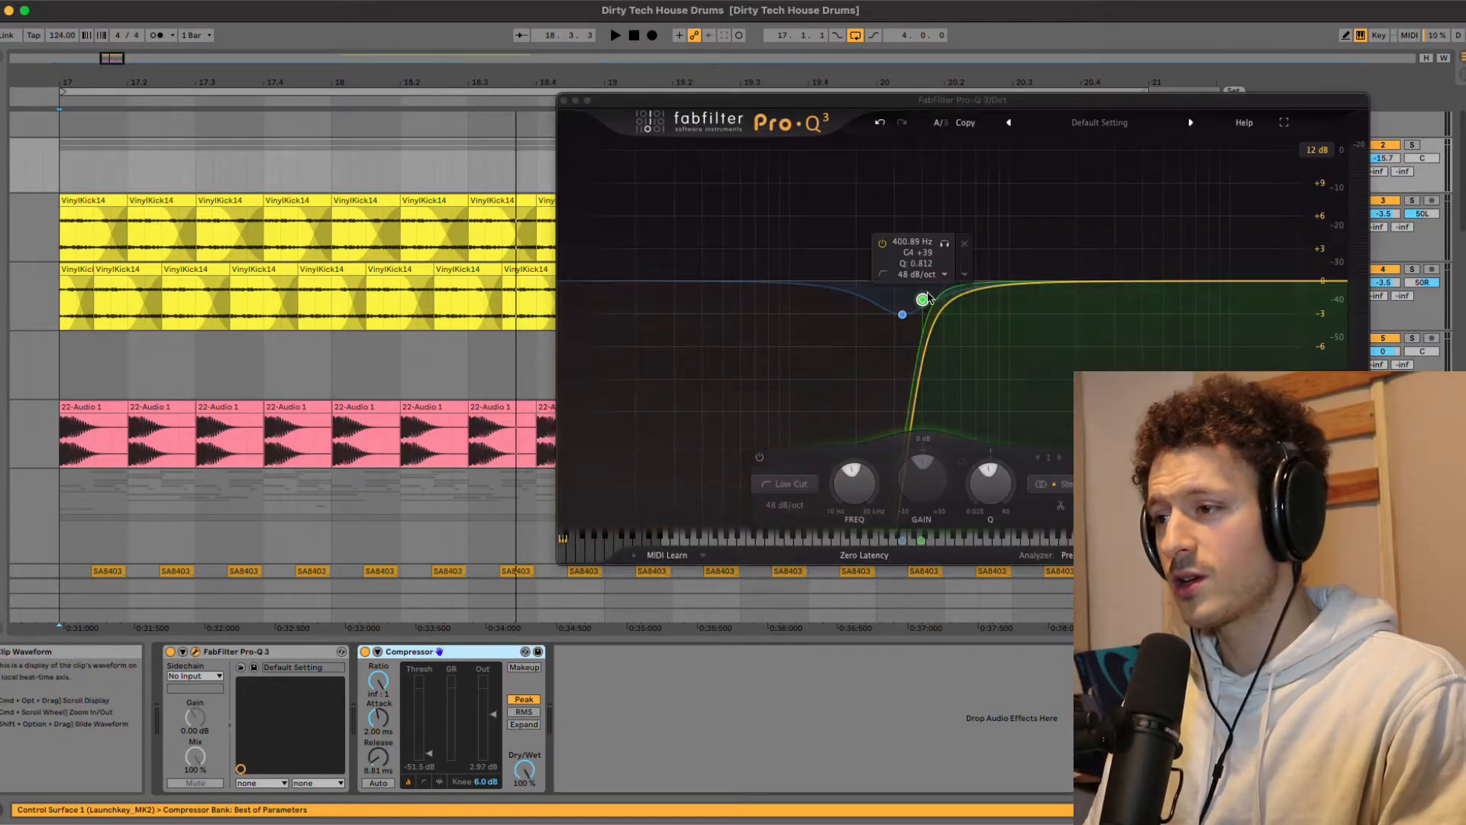
pyautogui.click(563, 100)
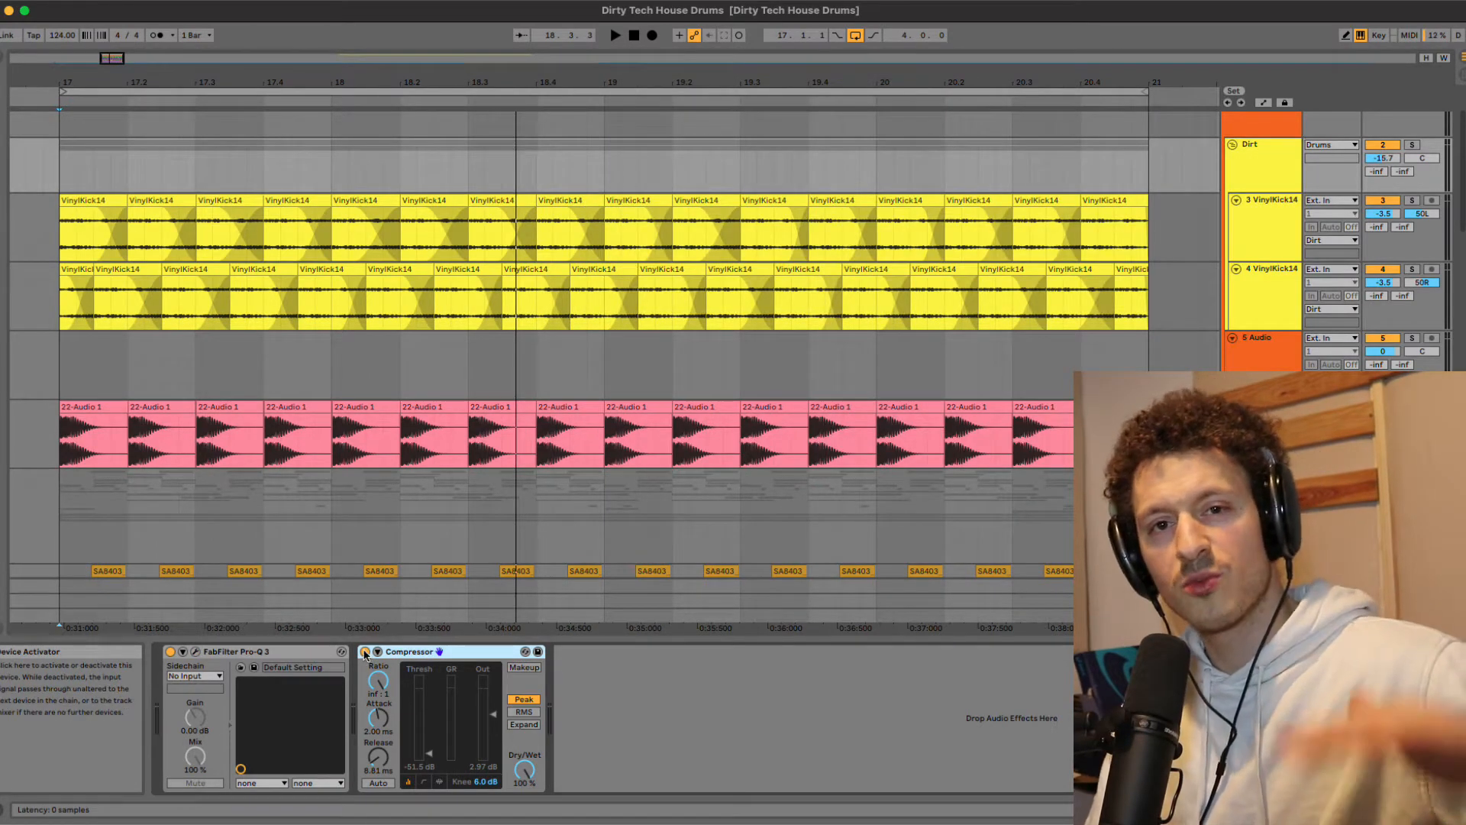
# Step: Compare the Dirt group's sound with its Compressor bypassed and re-enabled during playback
pyautogui.click(365, 651)
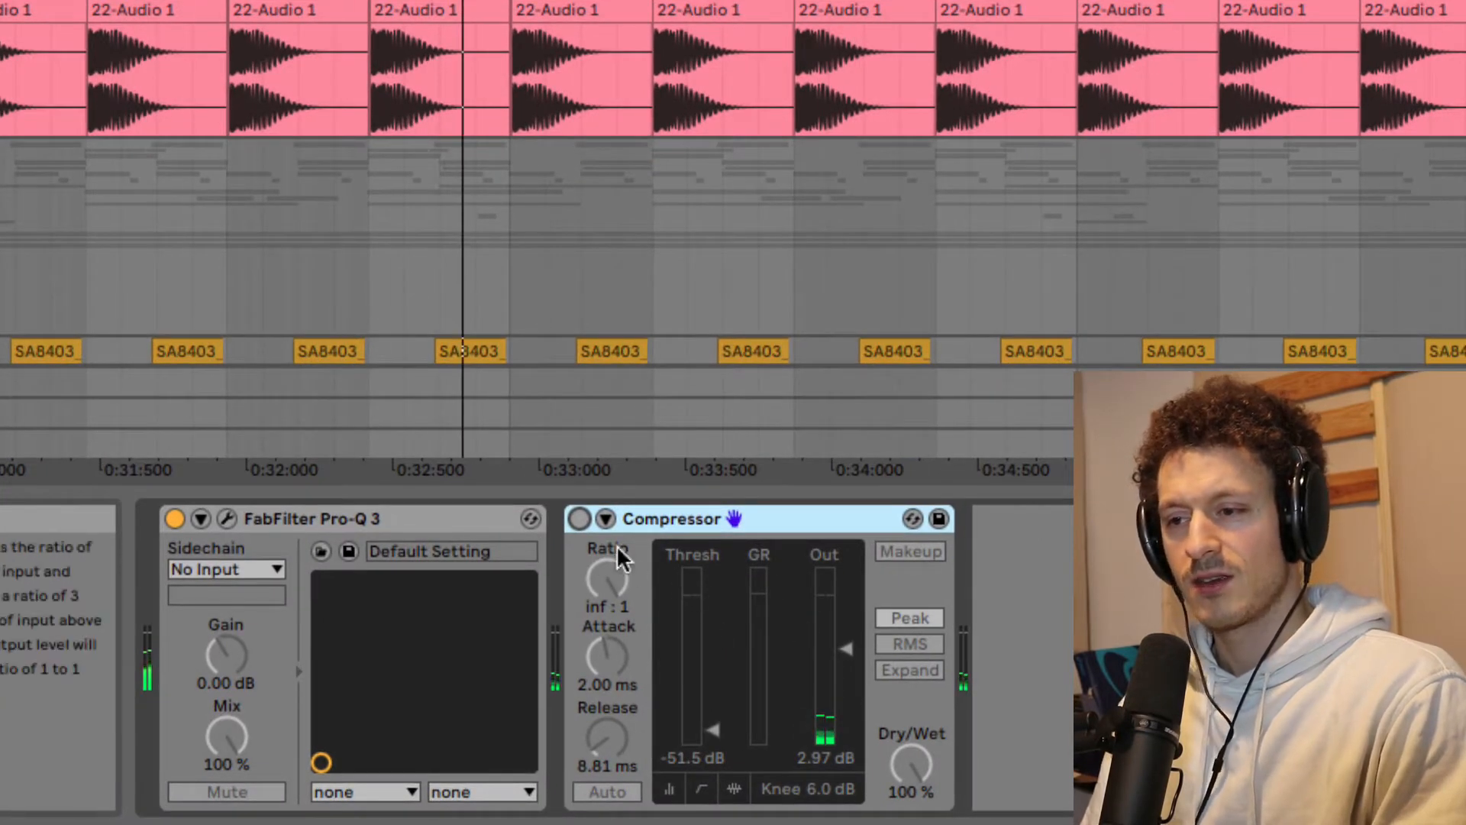
pyautogui.click(579, 517)
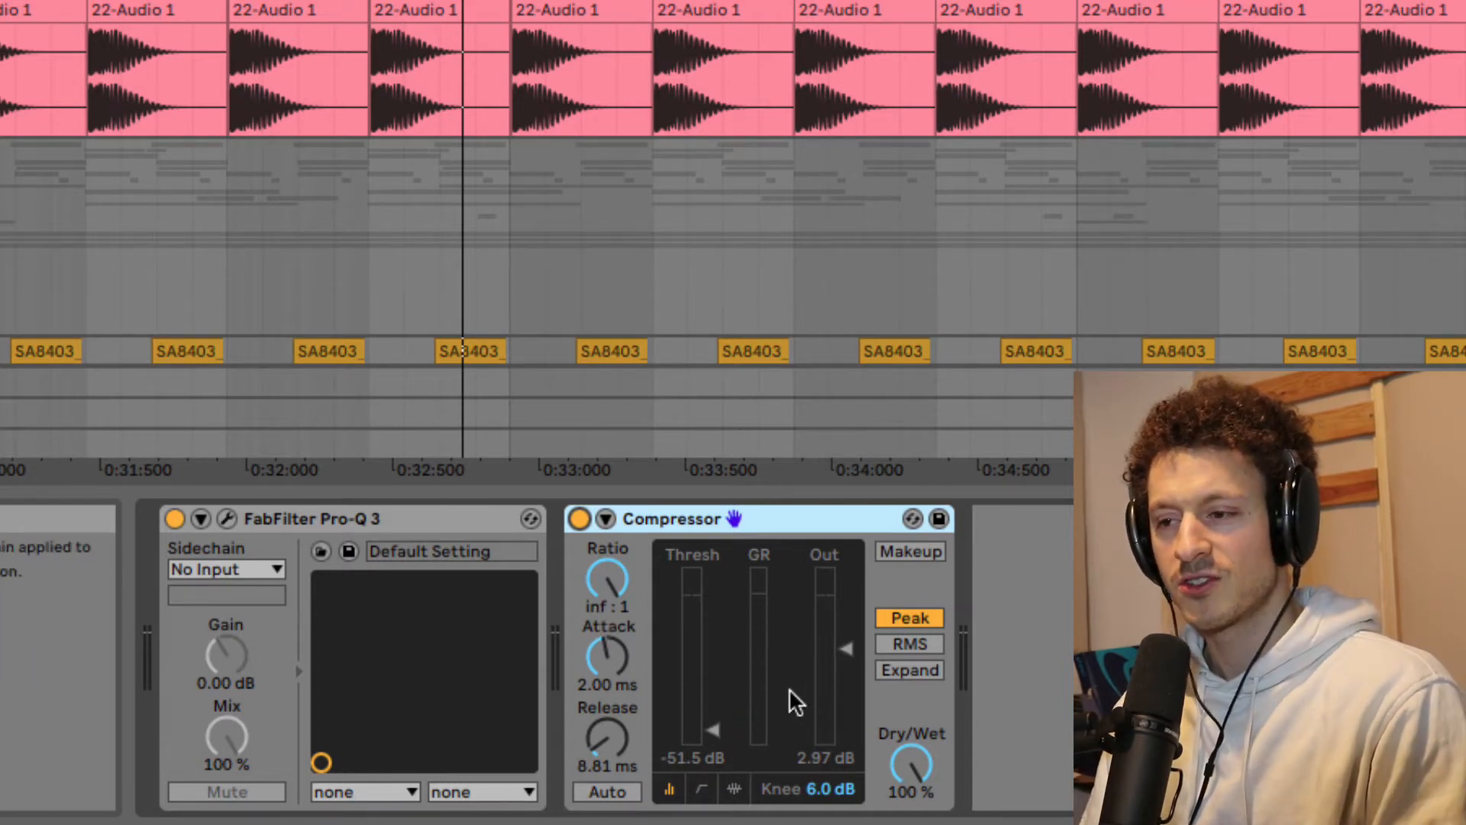
pyautogui.press('space')
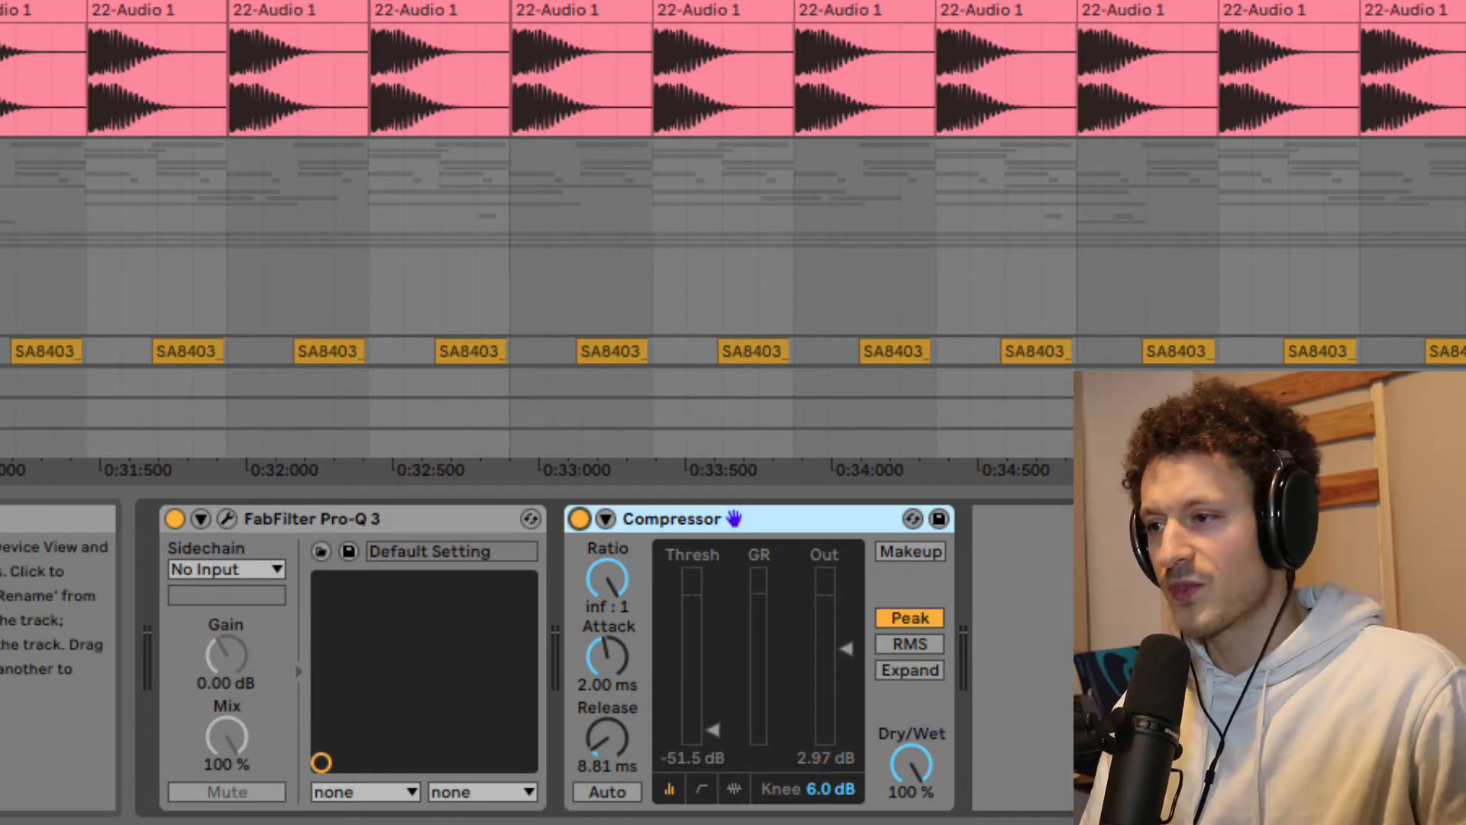
# Step: Bypass Pro-Q 3 on the Kick track and listen to the kick without EQ
pyautogui.press('Delete')
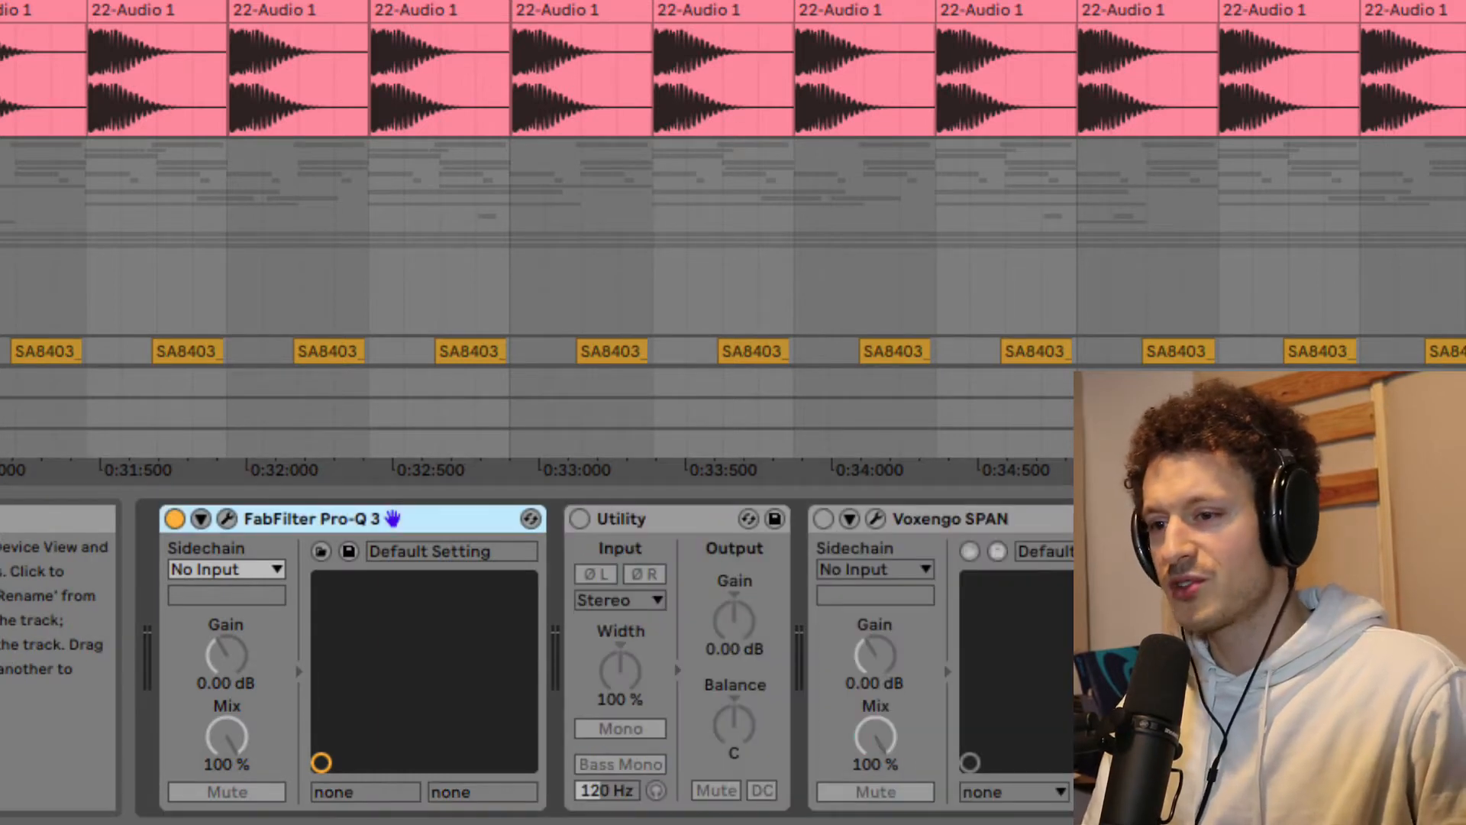
pyautogui.click(174, 519)
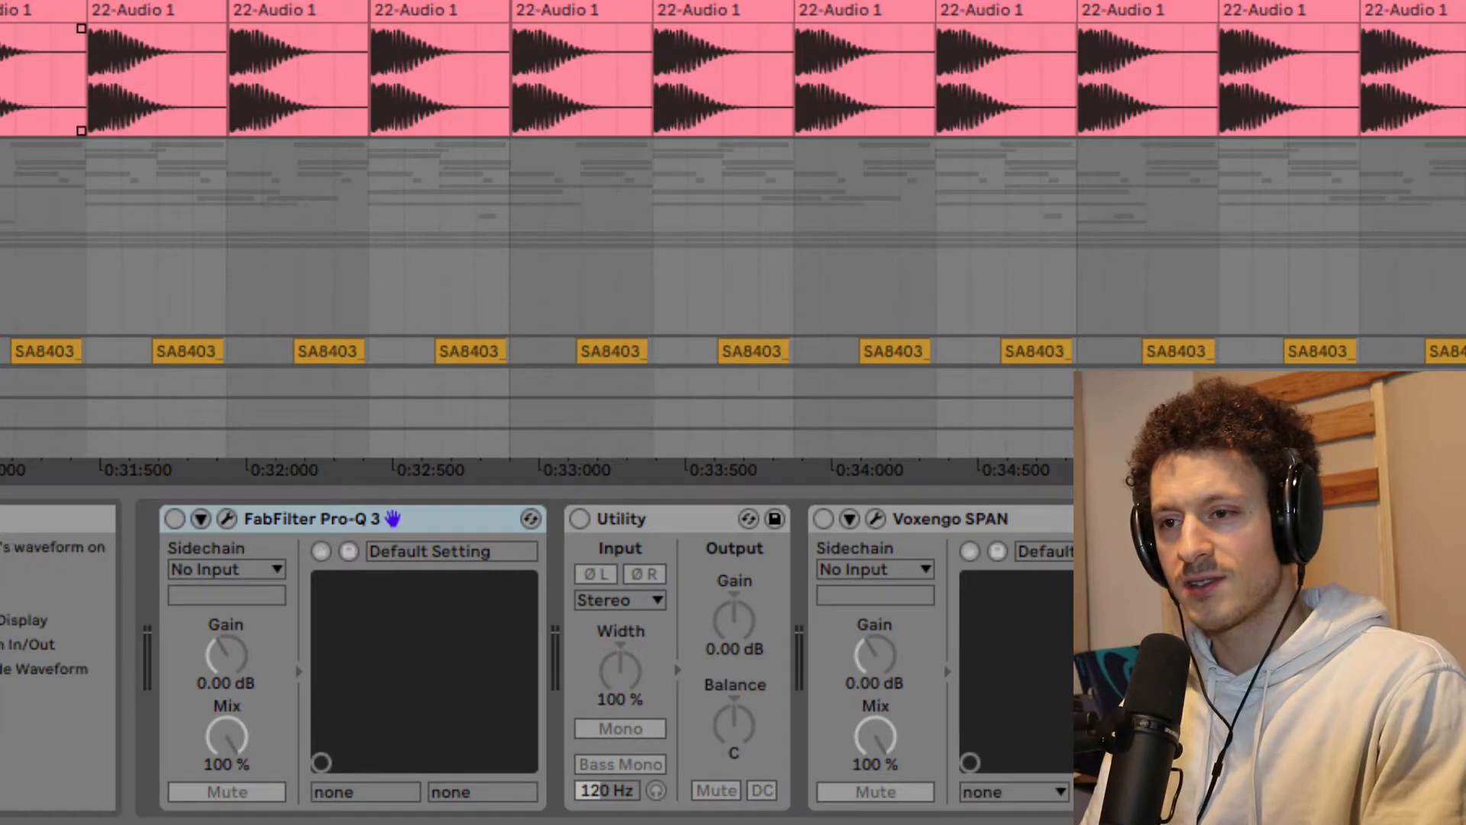
pyautogui.press('space')
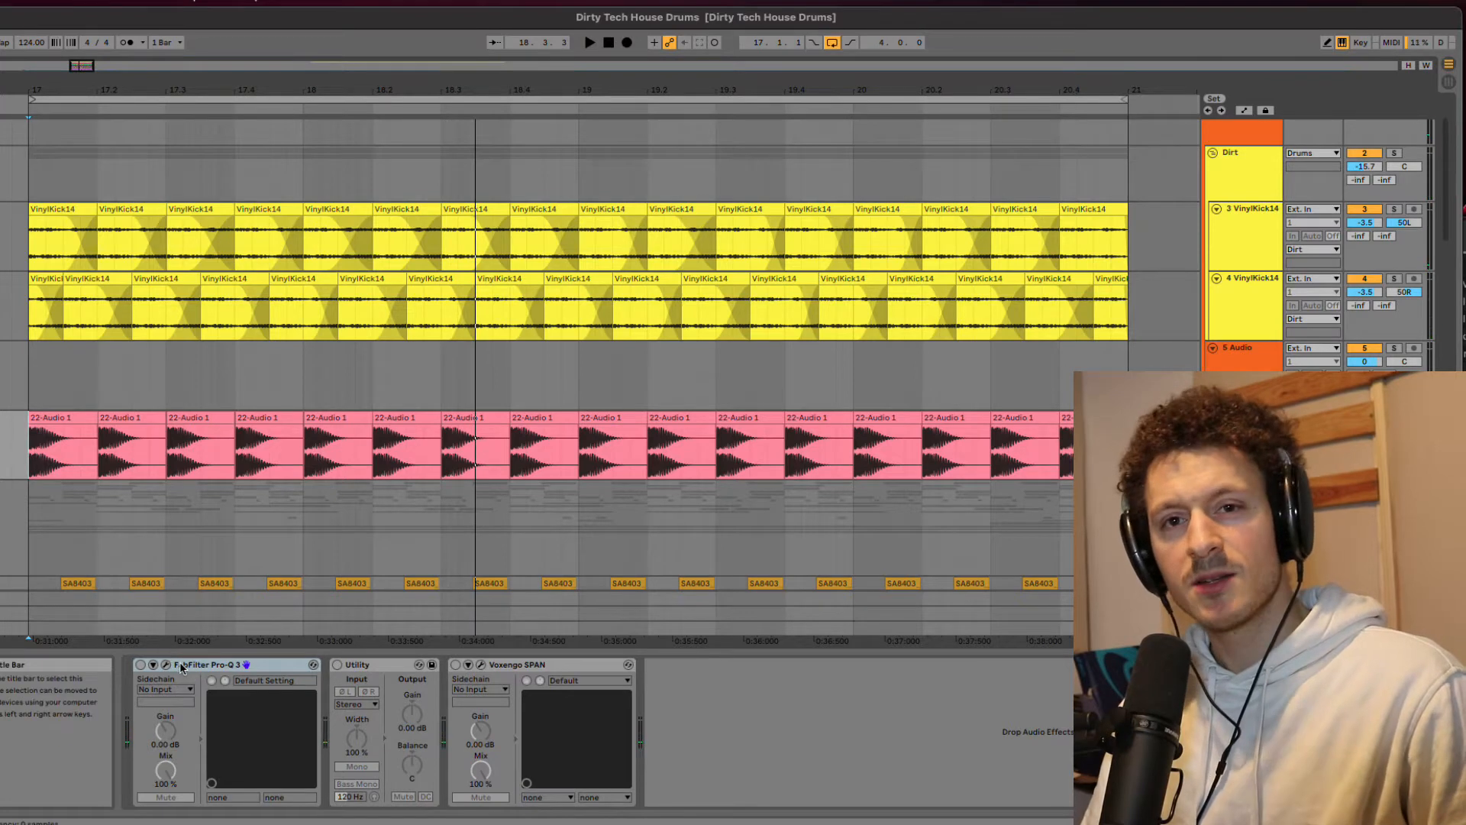
# Step: Compare the kick with Pro-Q 3's 490.66 Hz dynamic band enabled and bypassed during playback, leaving the band enabled
pyautogui.click(167, 665)
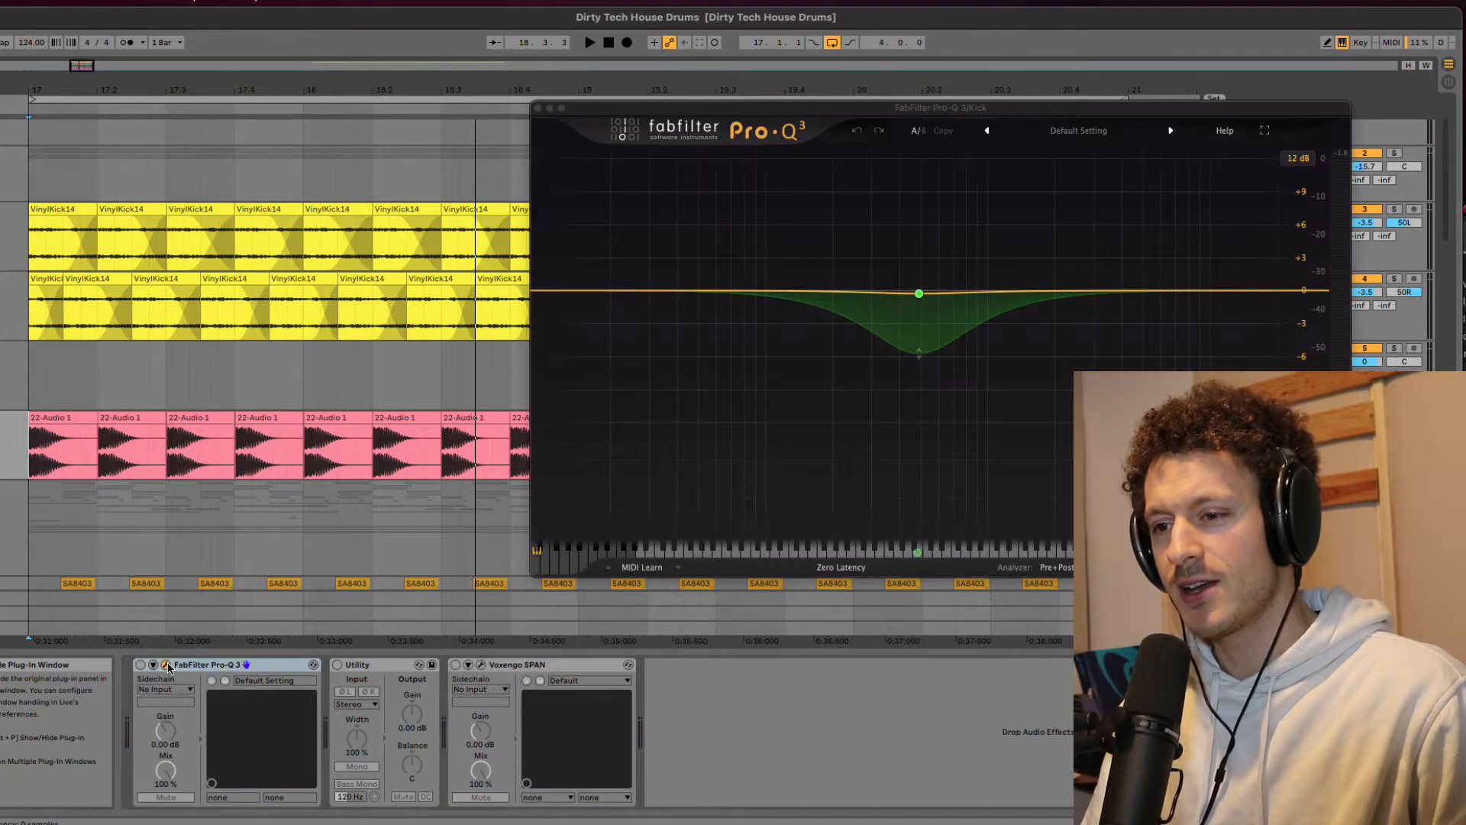
pyautogui.moveTo(943, 242)
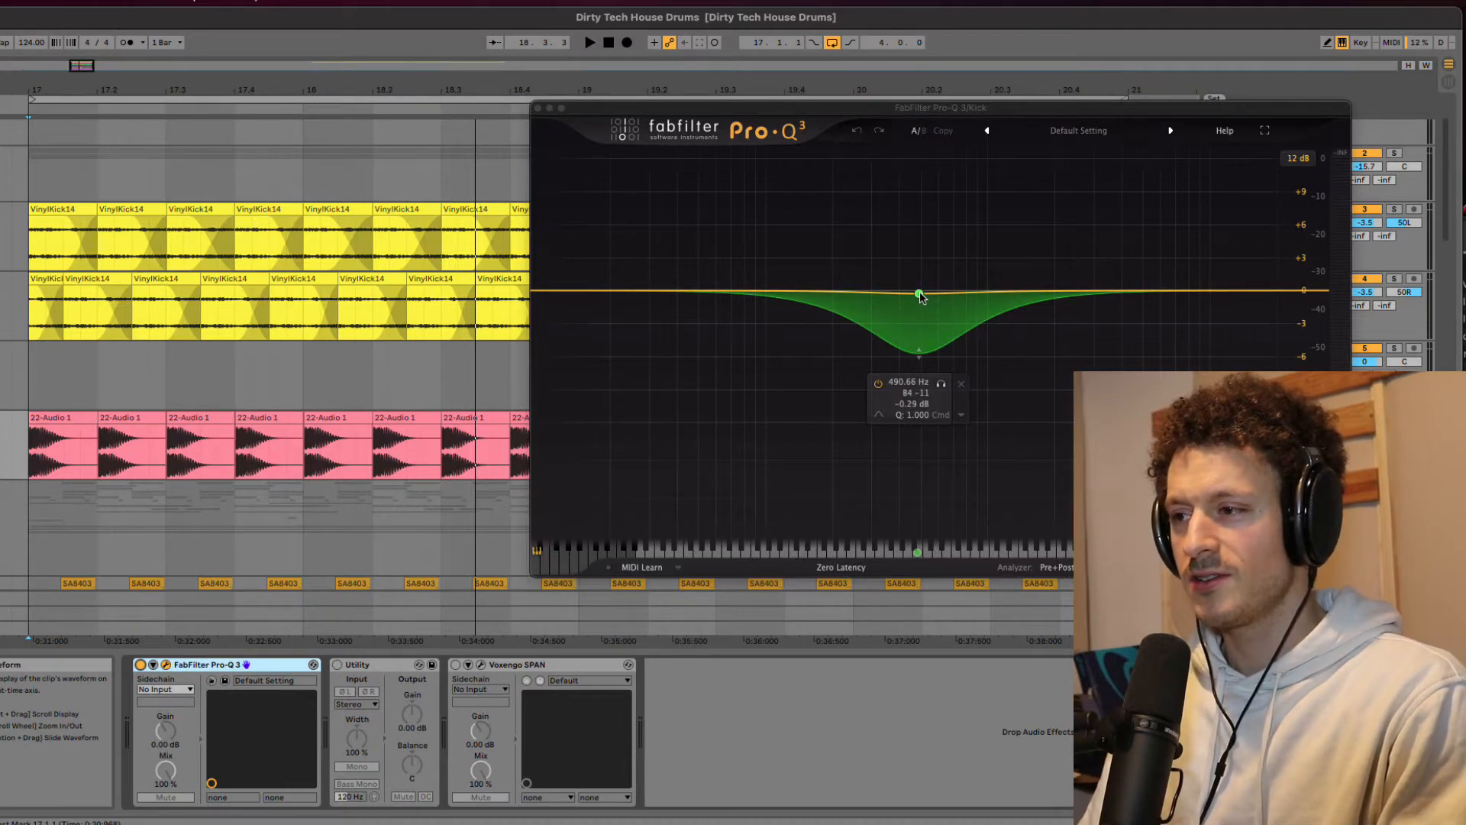
pyautogui.press('space')
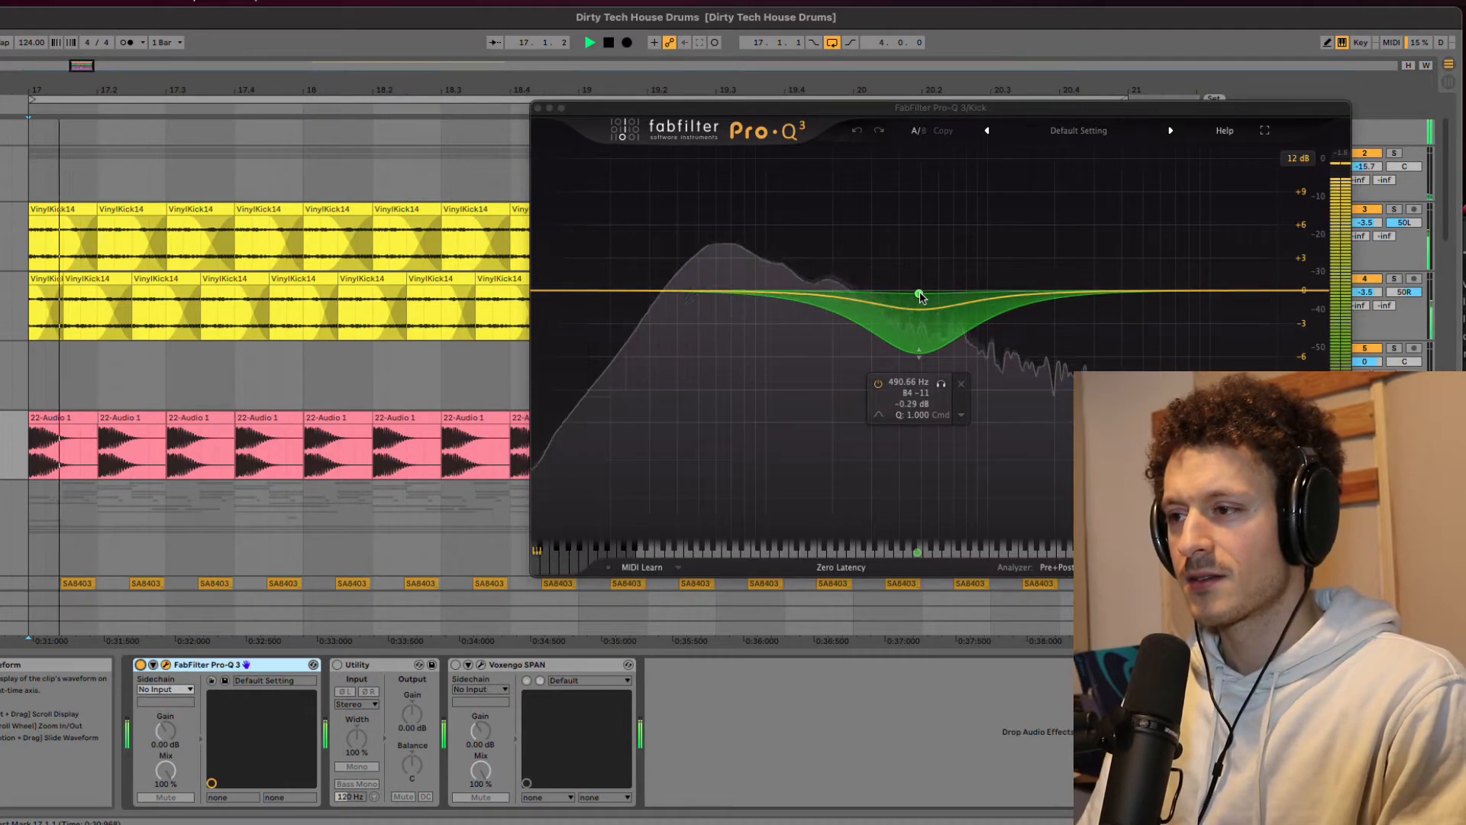
pyautogui.click(878, 386)
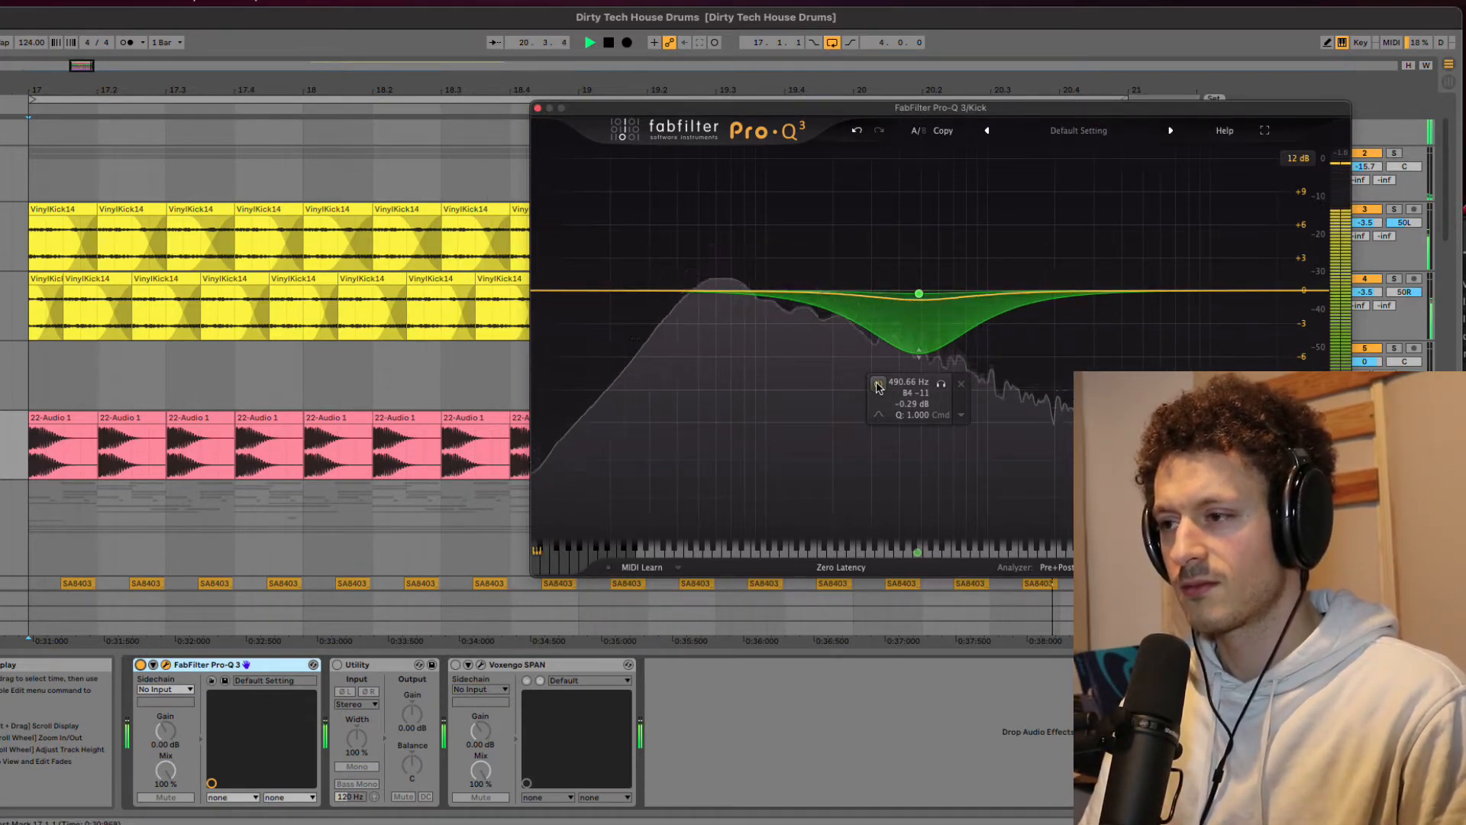
pyautogui.press('space')
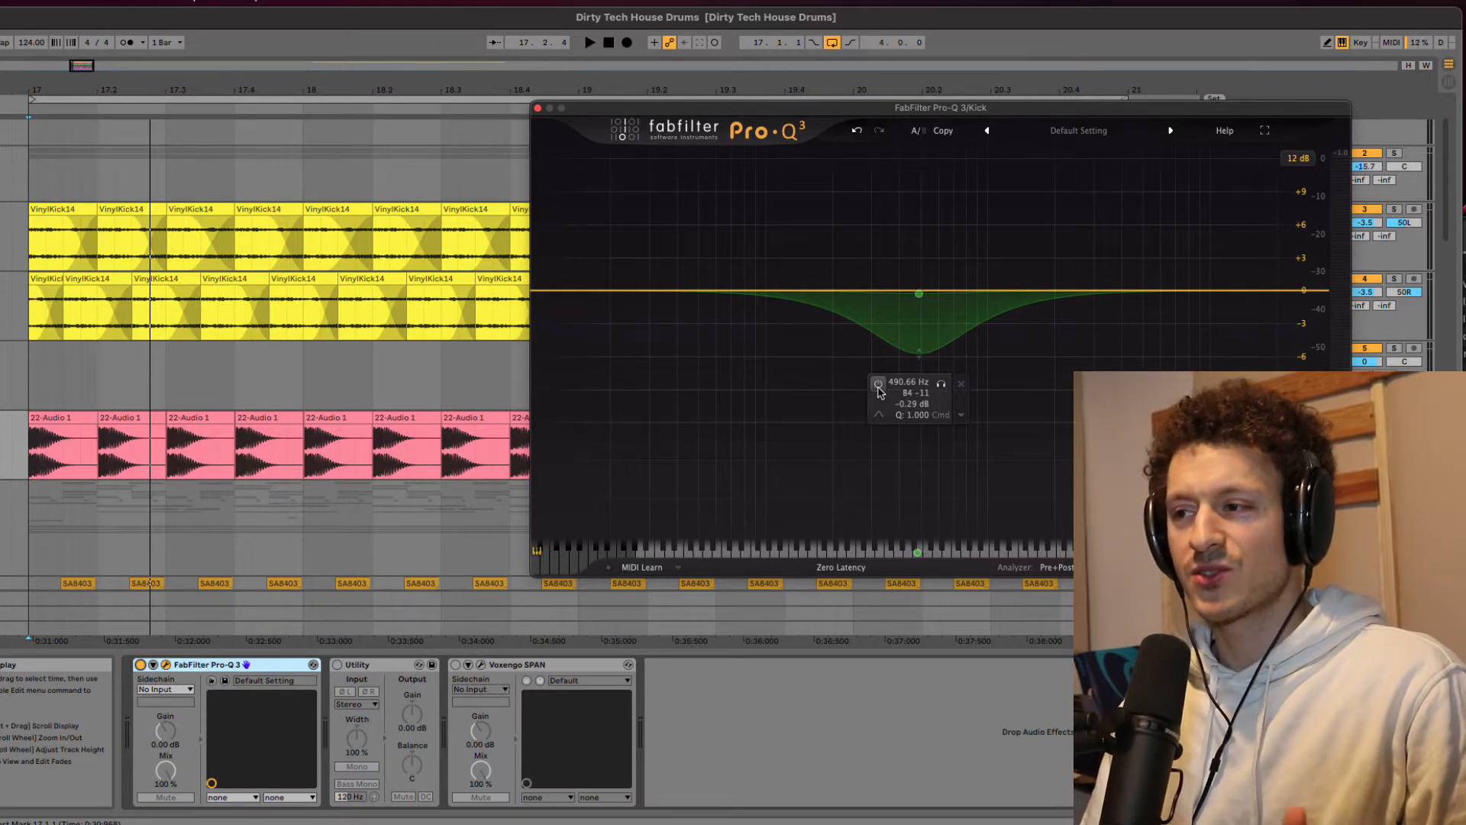
pyautogui.moveTo(880, 393)
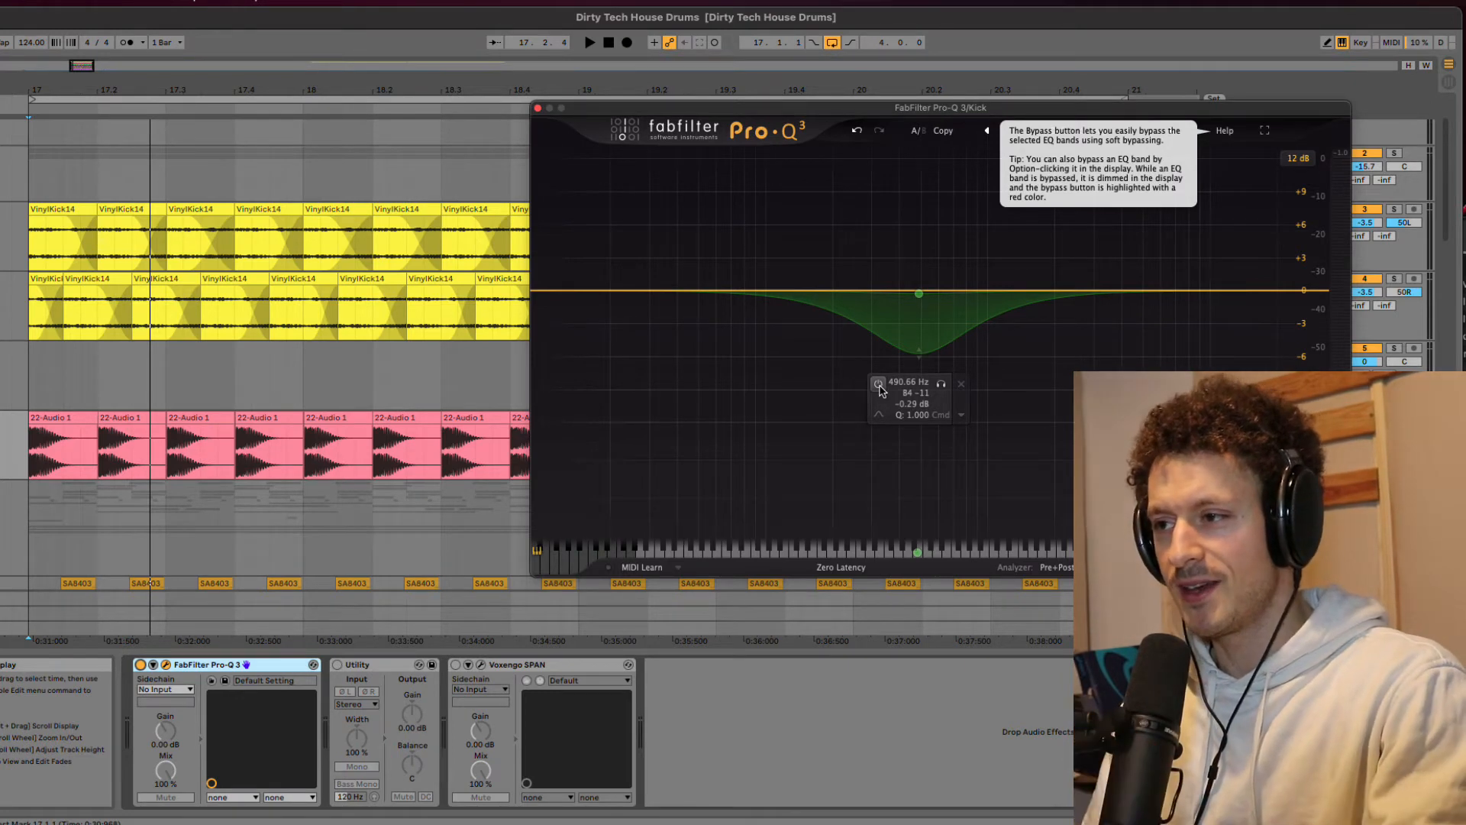
pyautogui.click(878, 383)
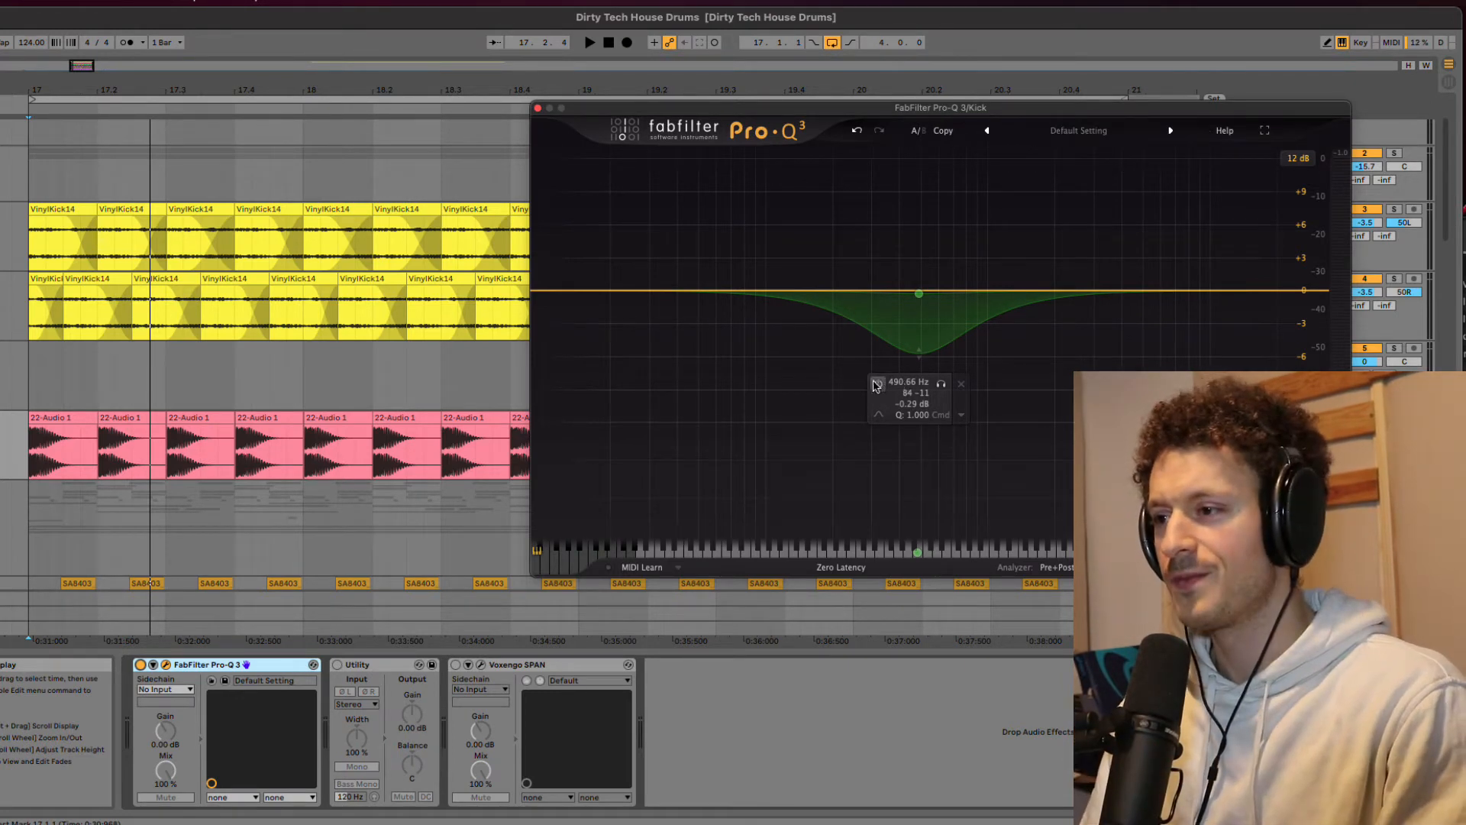
pyautogui.press('space')
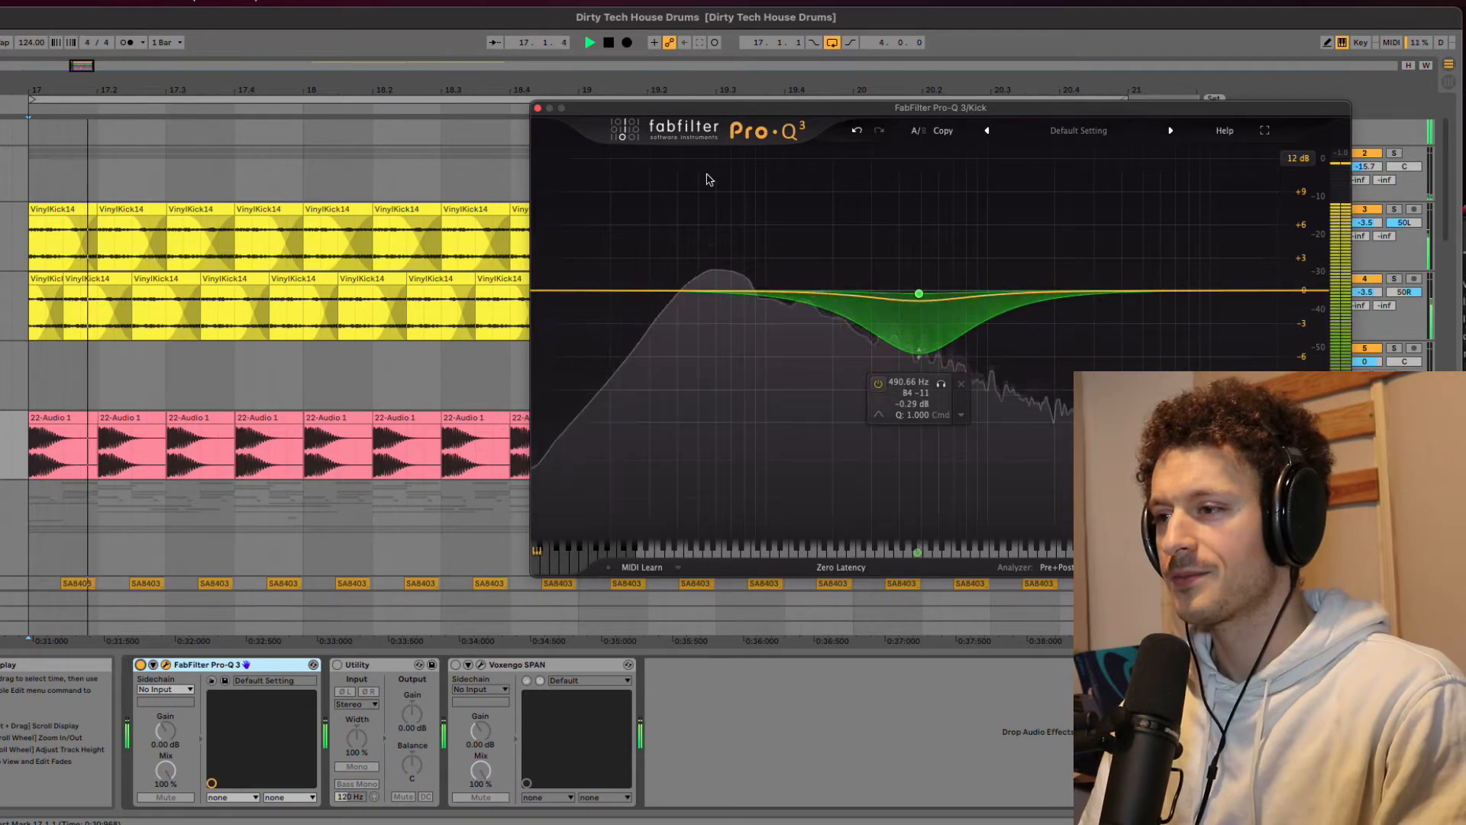
pyautogui.click(538, 108)
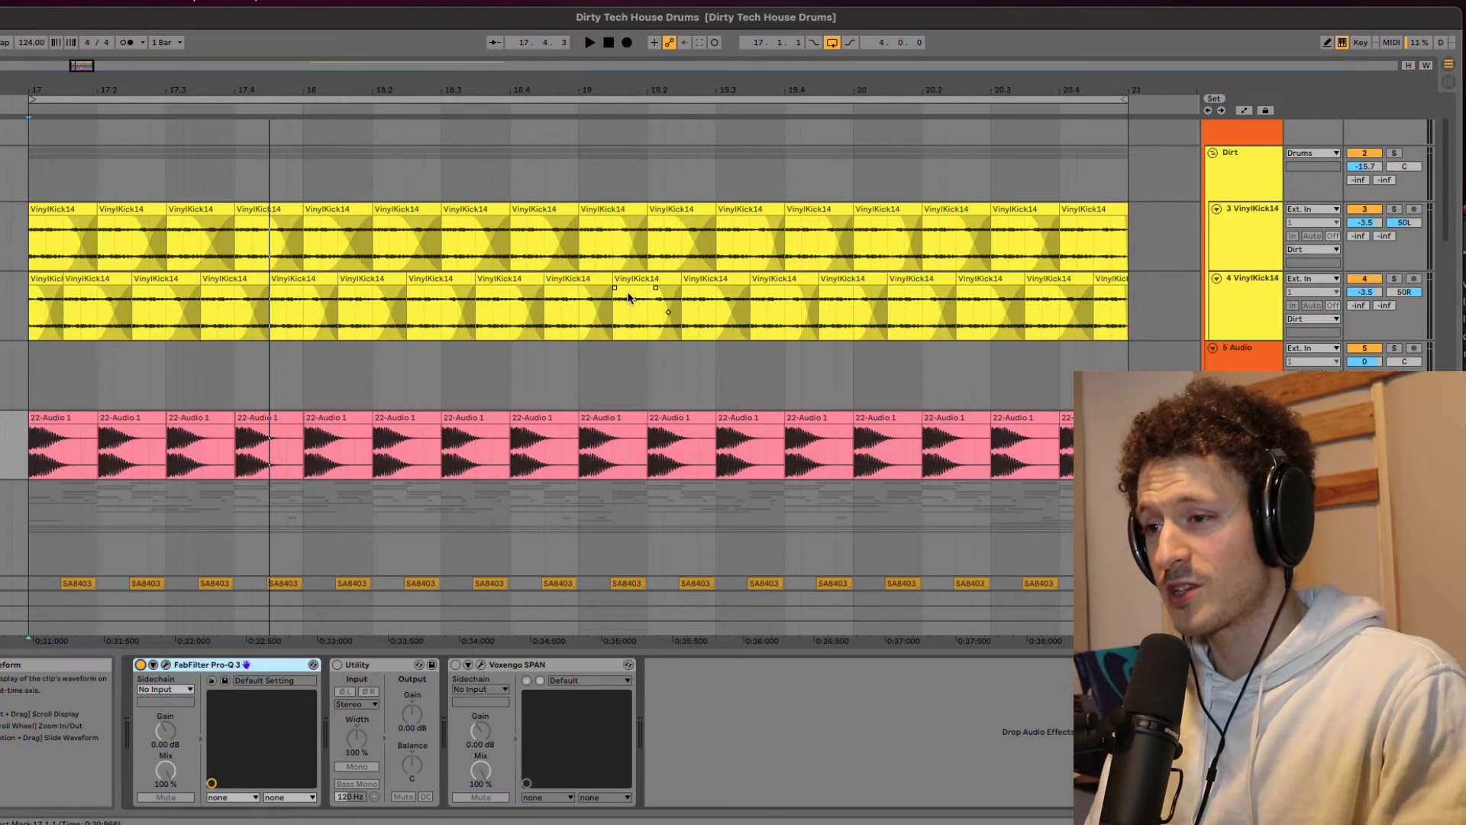
# Step: Mute the Kick track and the Dirt group, and play the tops on their own
pyautogui.scroll(-5, 628, 298)
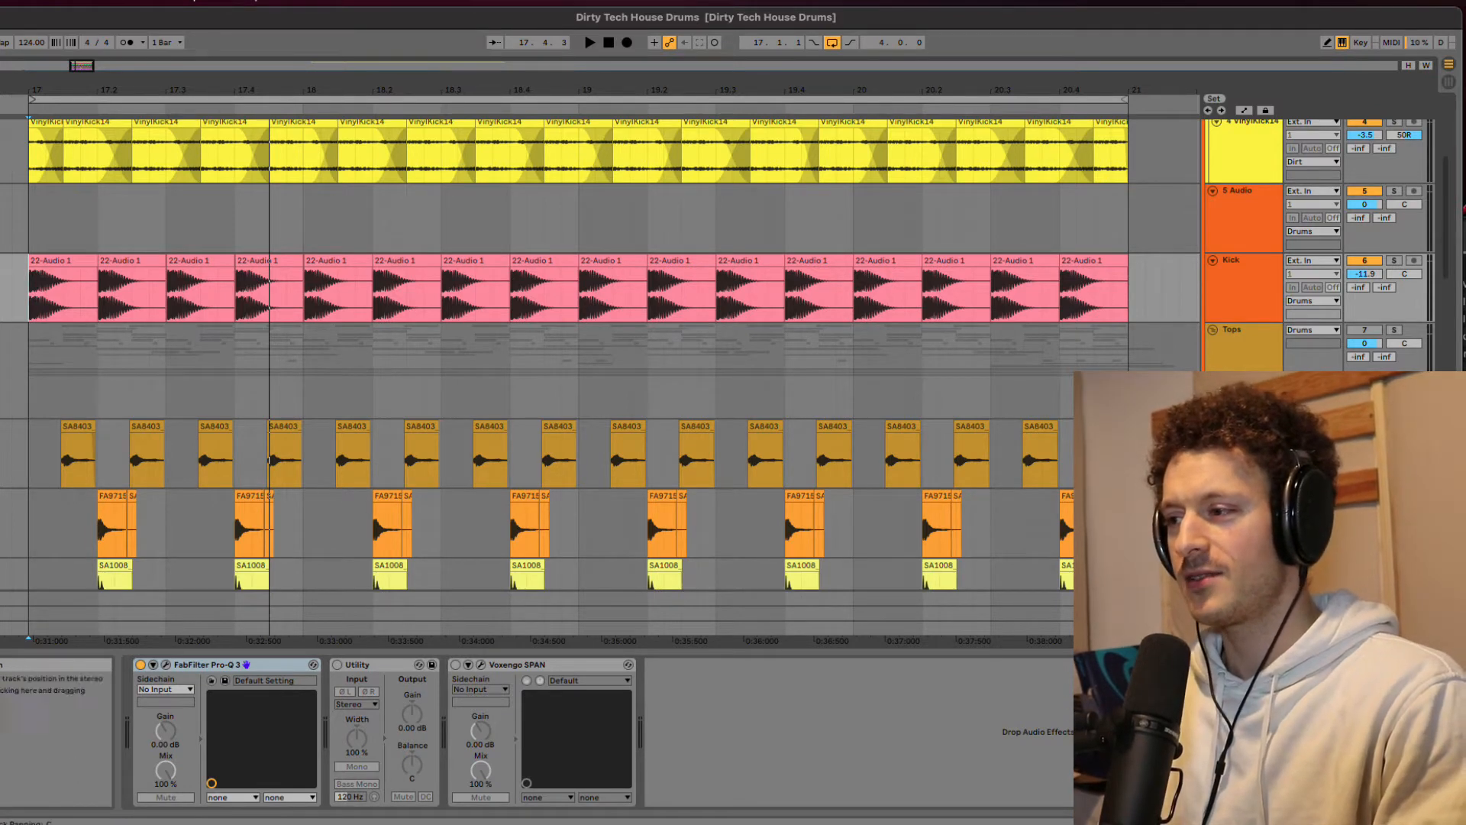
pyautogui.press('space')
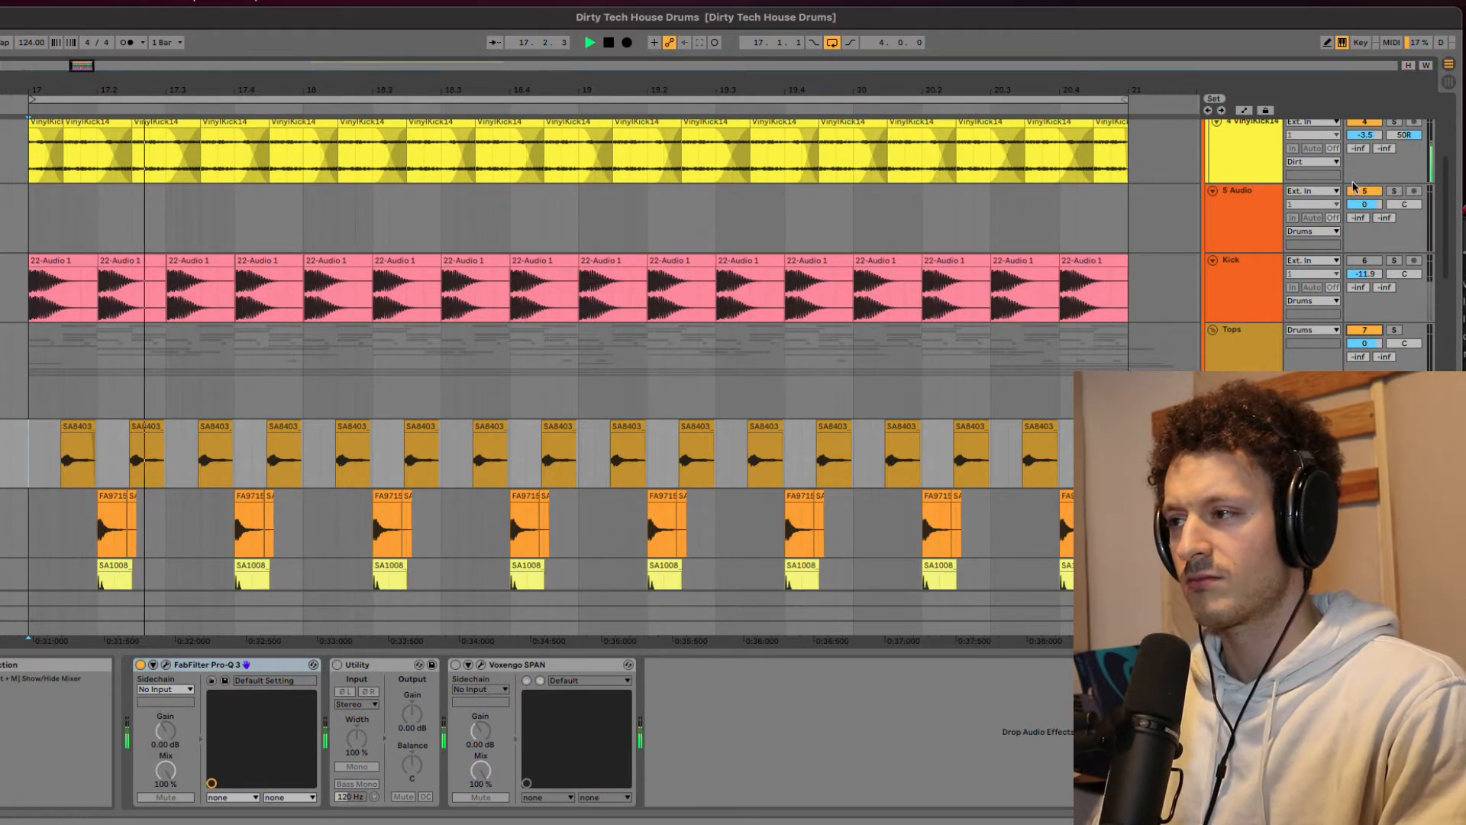
pyautogui.press('space')
pyautogui.scroll(4, 1354, 187)
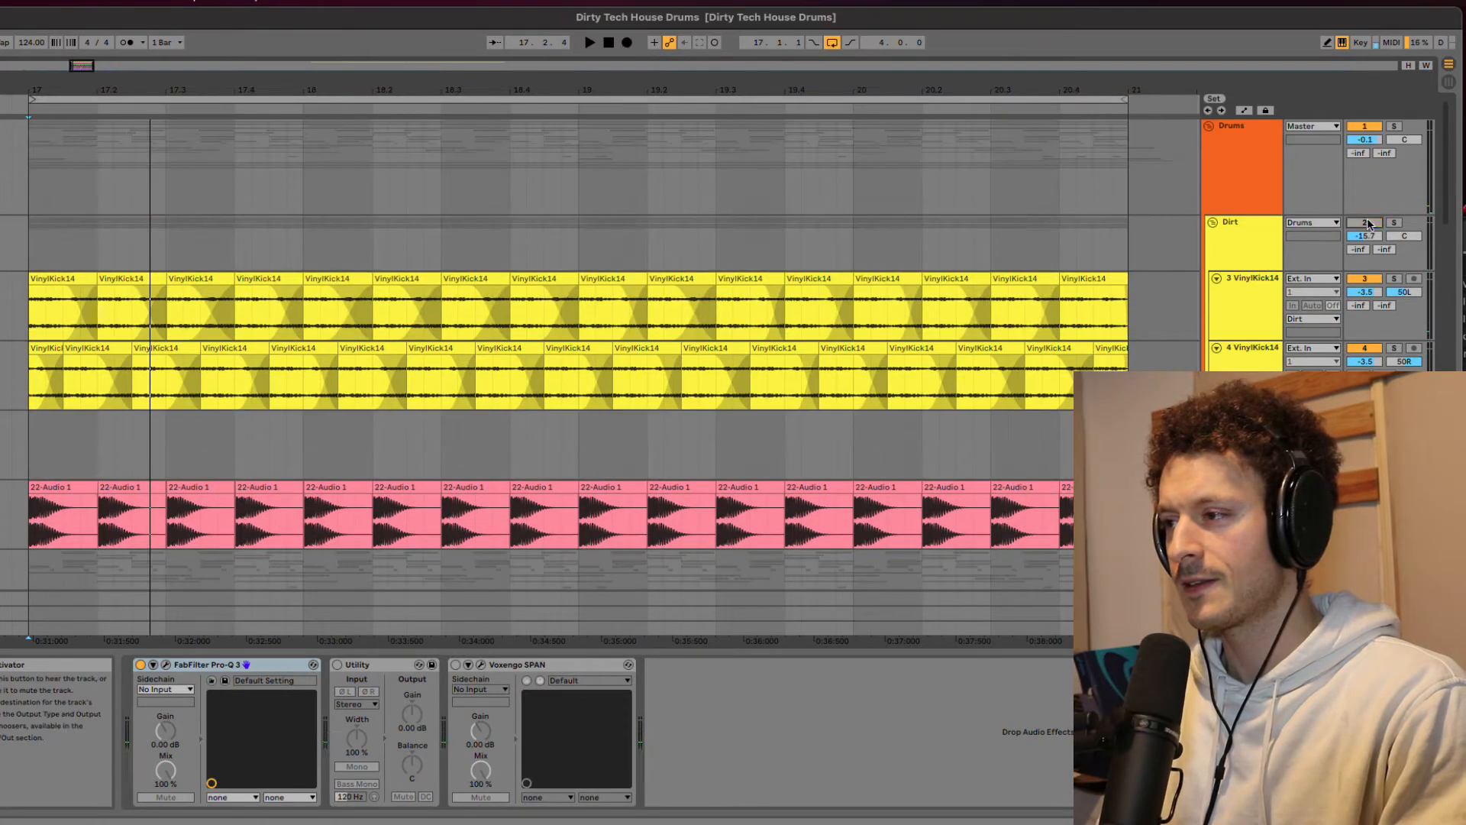
pyautogui.press('space')
pyautogui.scroll(-5, 859, 428)
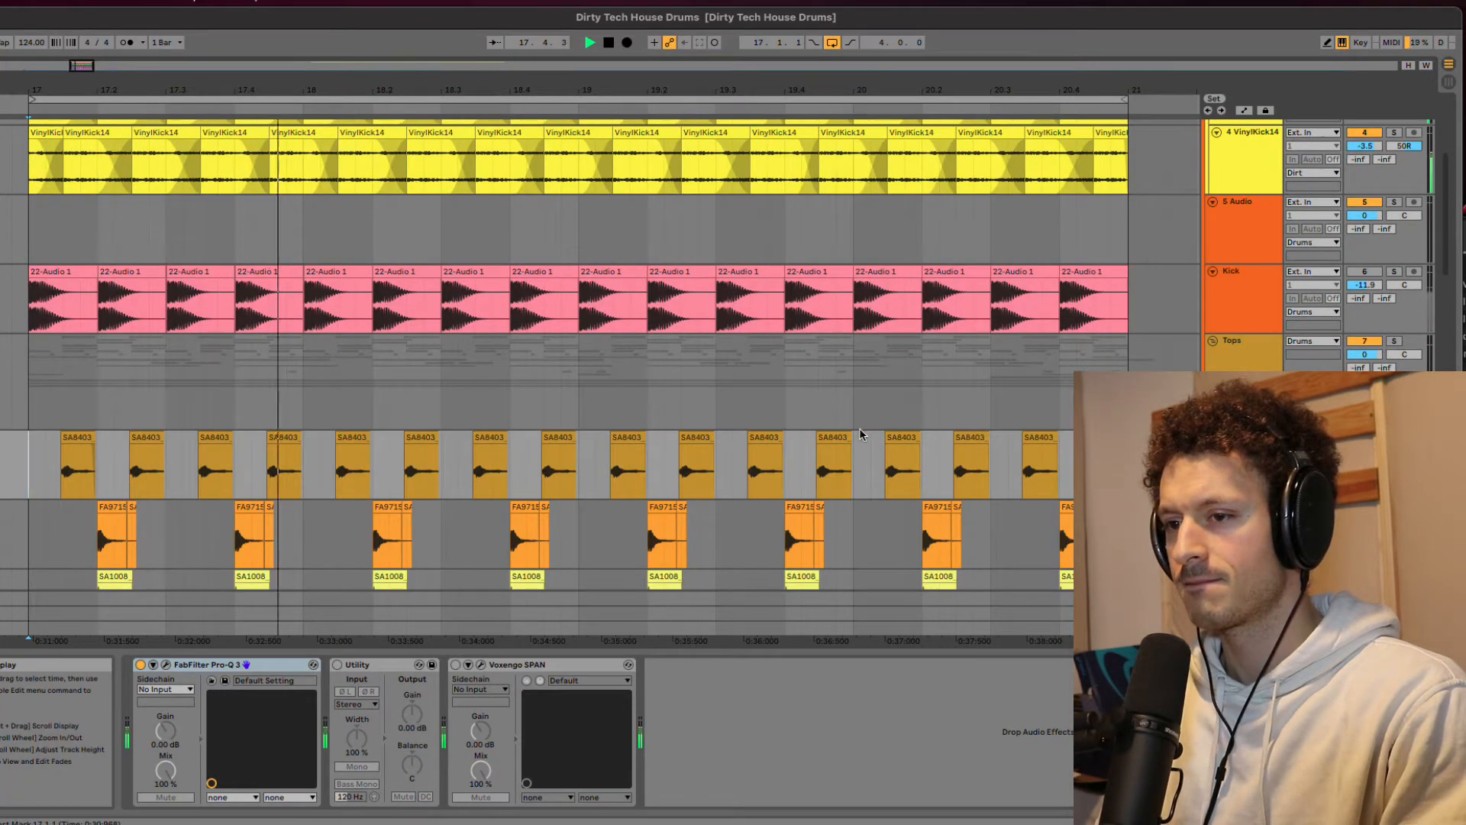
pyautogui.press('space')
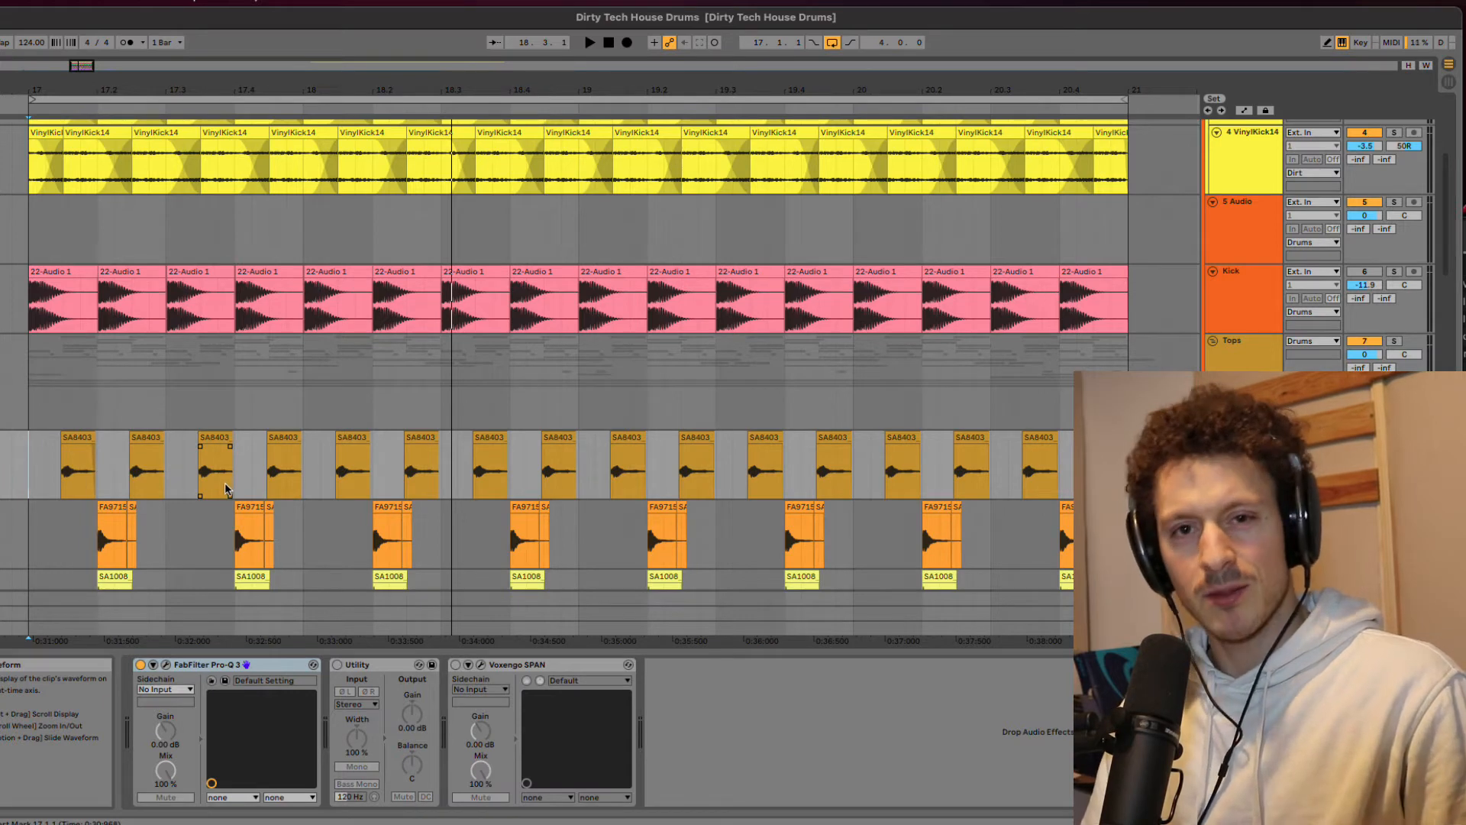
# Step: Select the Tops group at bar 17 and play it through its Glue Compressor
pyautogui.click(29, 410)
pyautogui.press('space')
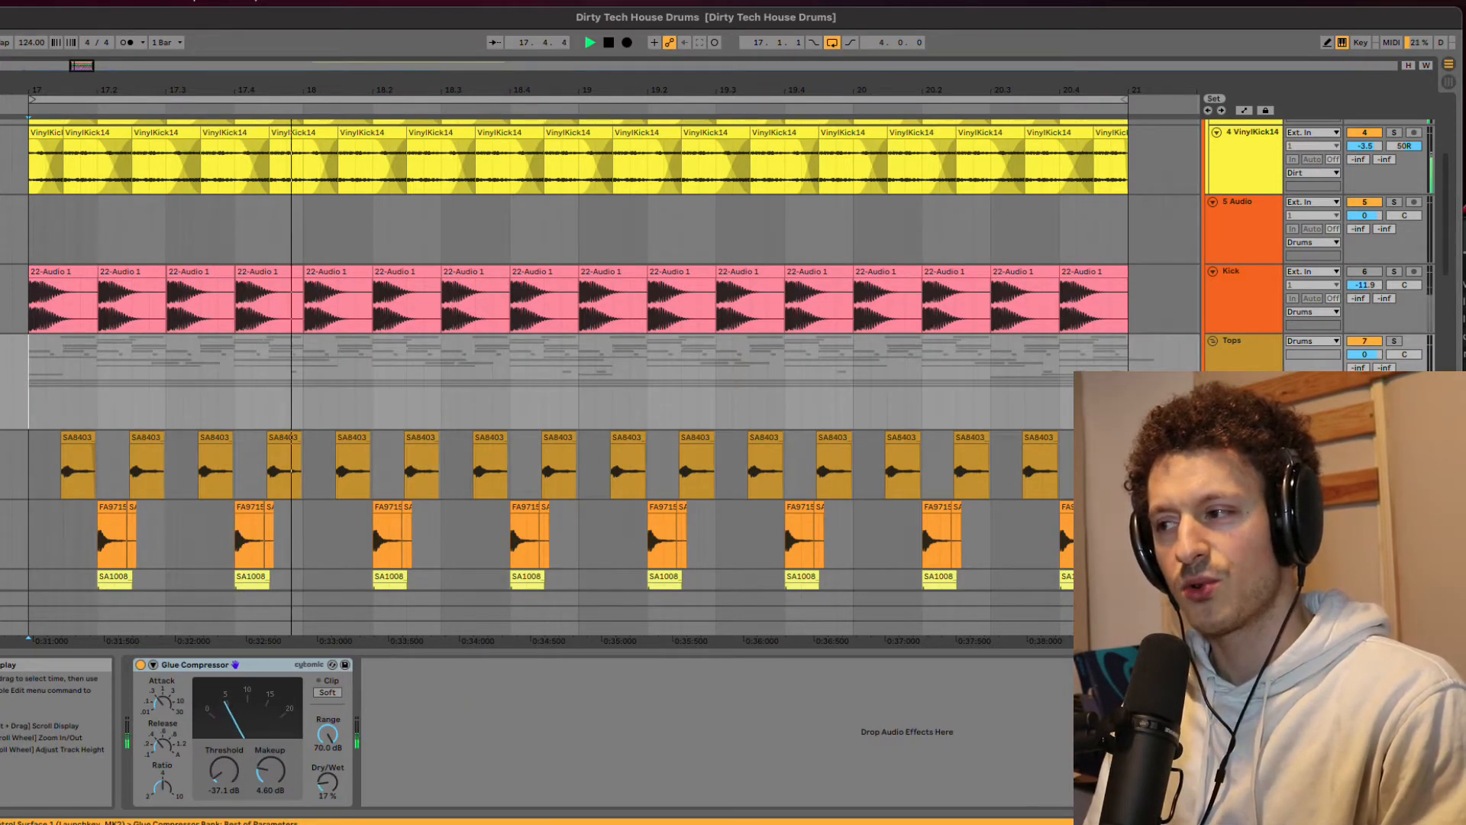
pyautogui.press('space')
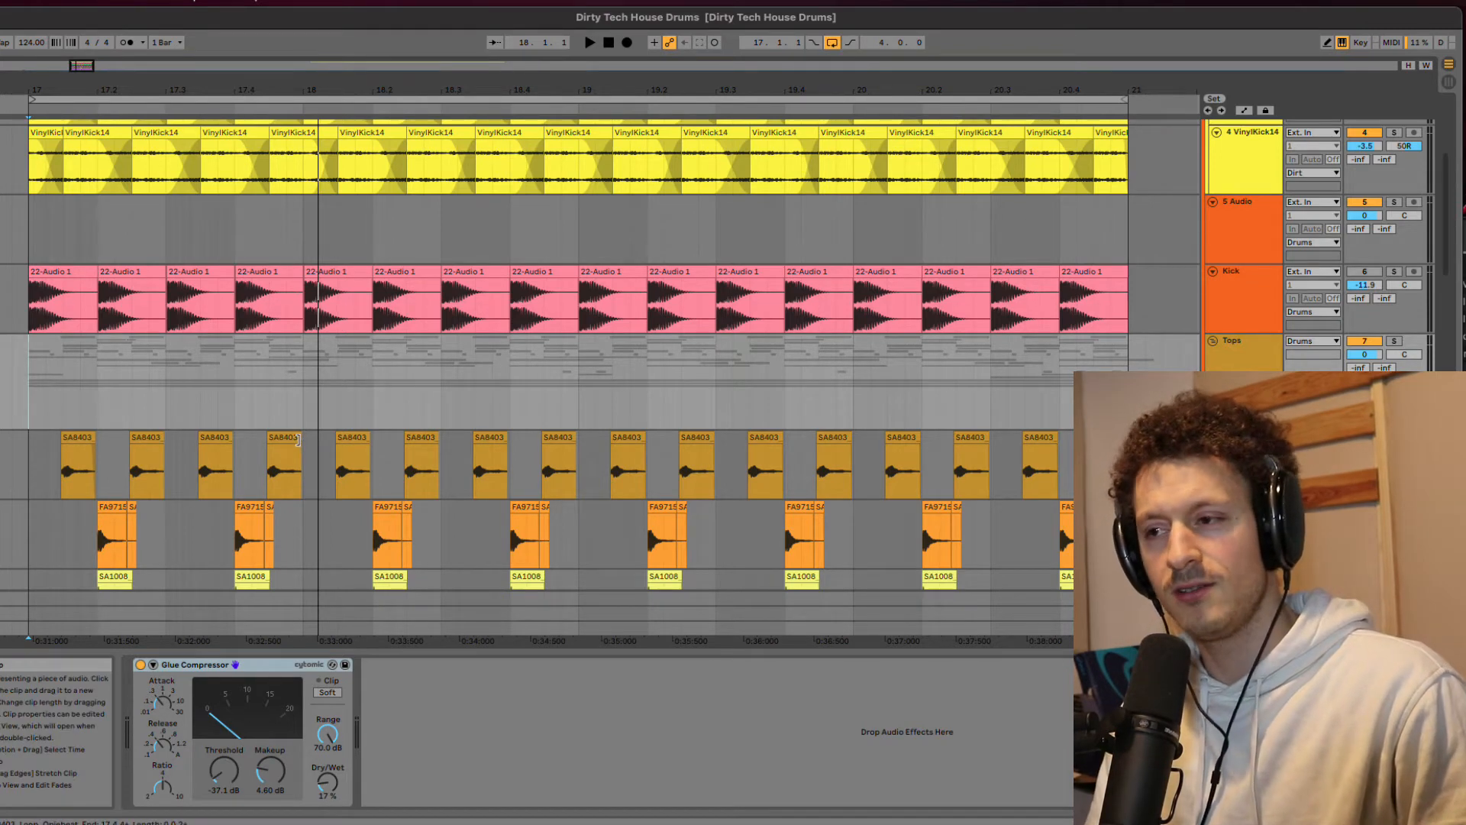
# Step: Listen to the compressed tops from bar 17, stop, and play the loop once more from the same start point
pyautogui.press('space')
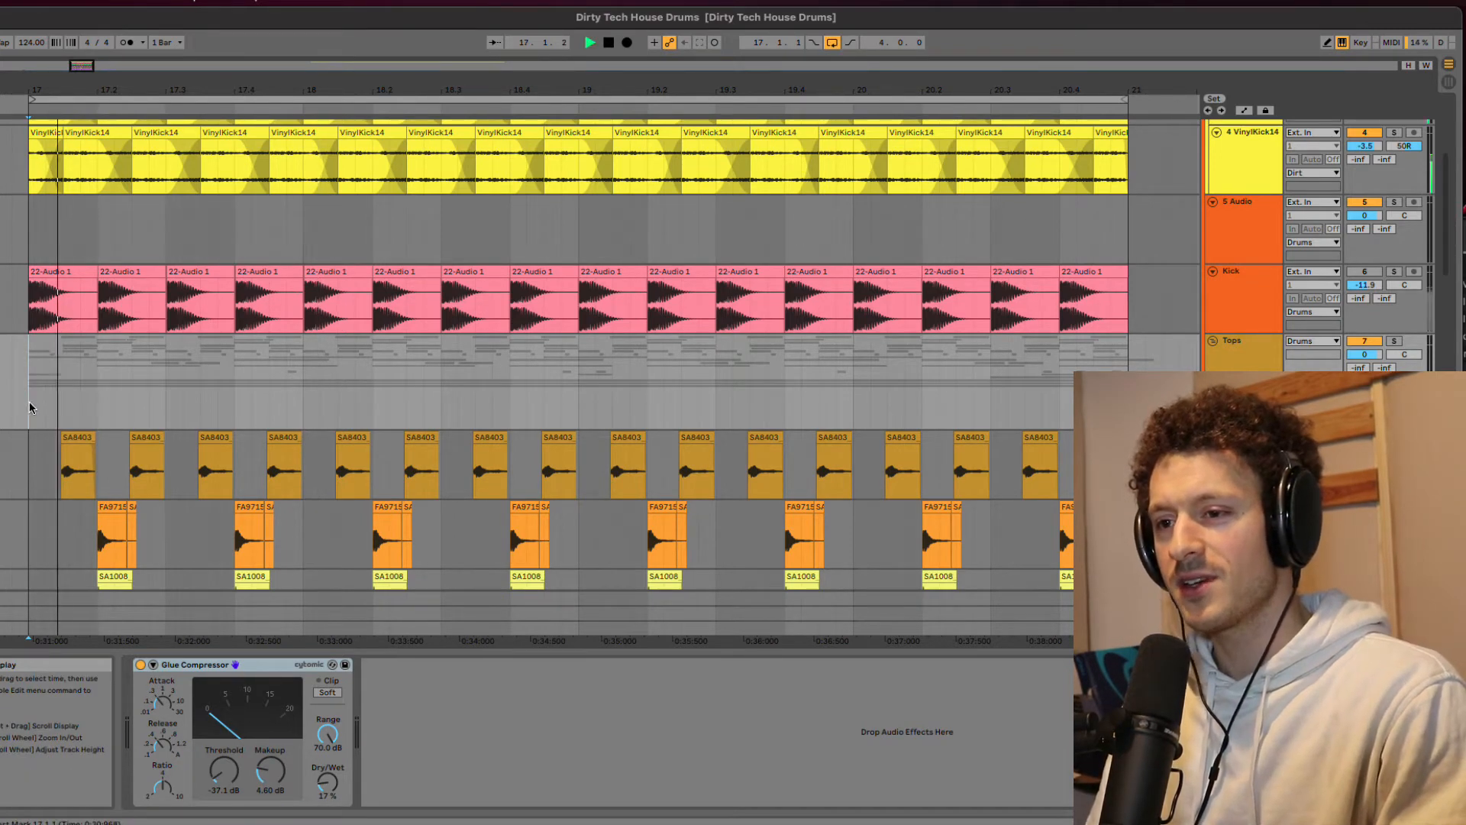
pyautogui.press('space')
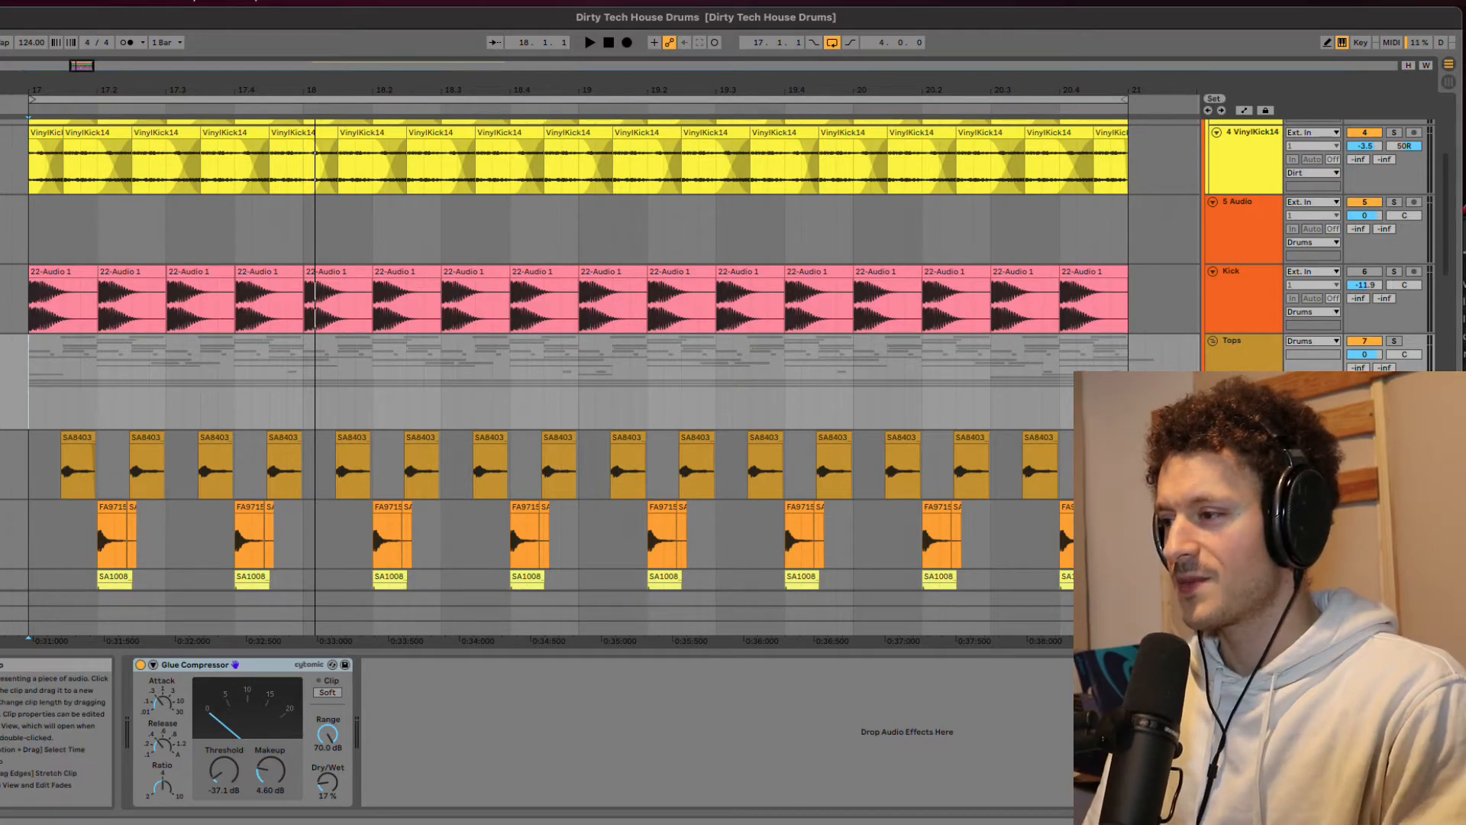
pyautogui.scroll(3, 535, 344)
pyautogui.scroll(-2, 645, 512)
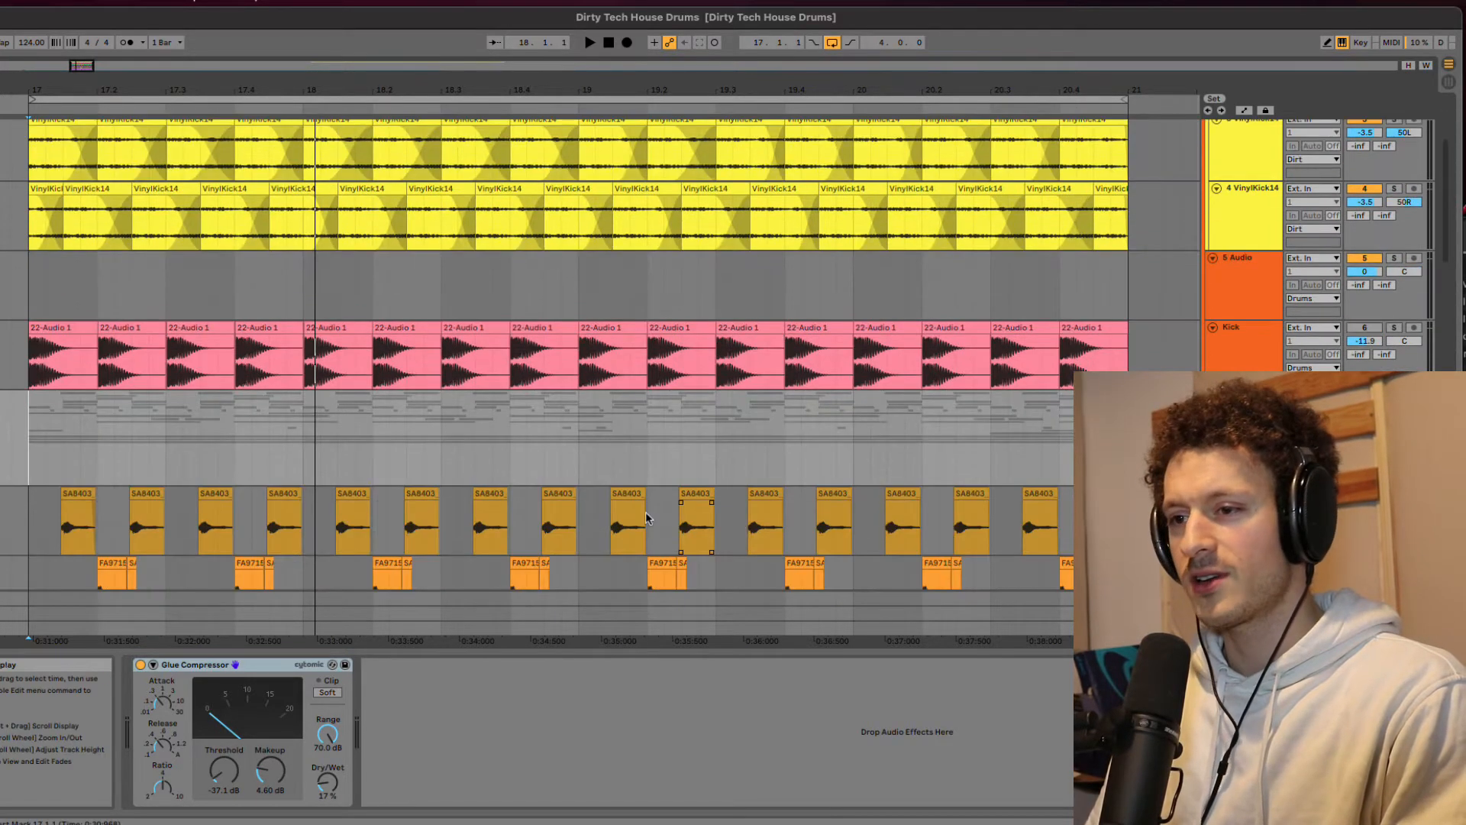
pyautogui.click(30, 433)
pyautogui.press('space')
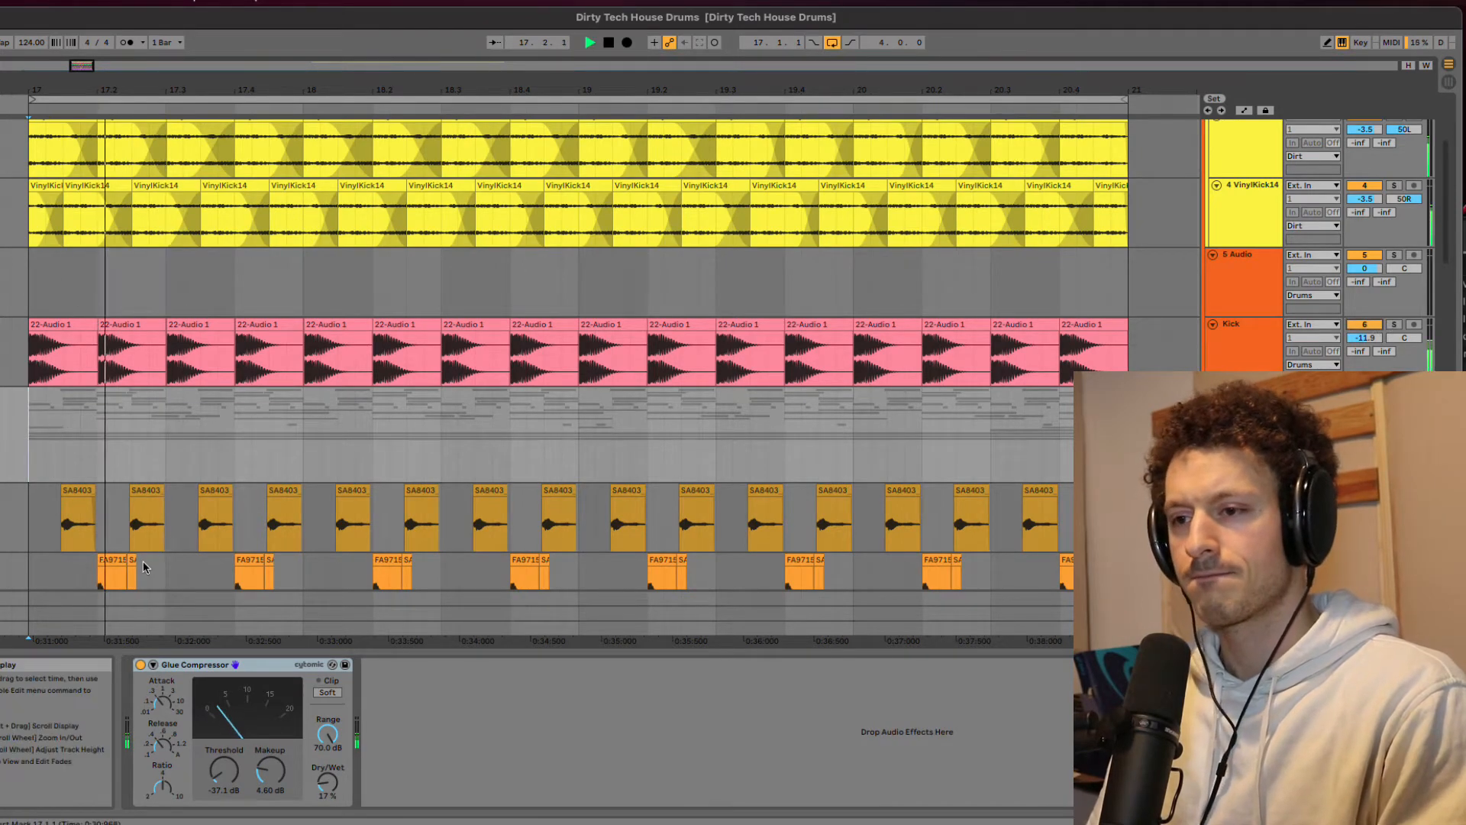
# Step: Audition the clap low track by starting playback just ahead of its first FA9715 clip
pyautogui.scroll(-3, 316, 496)
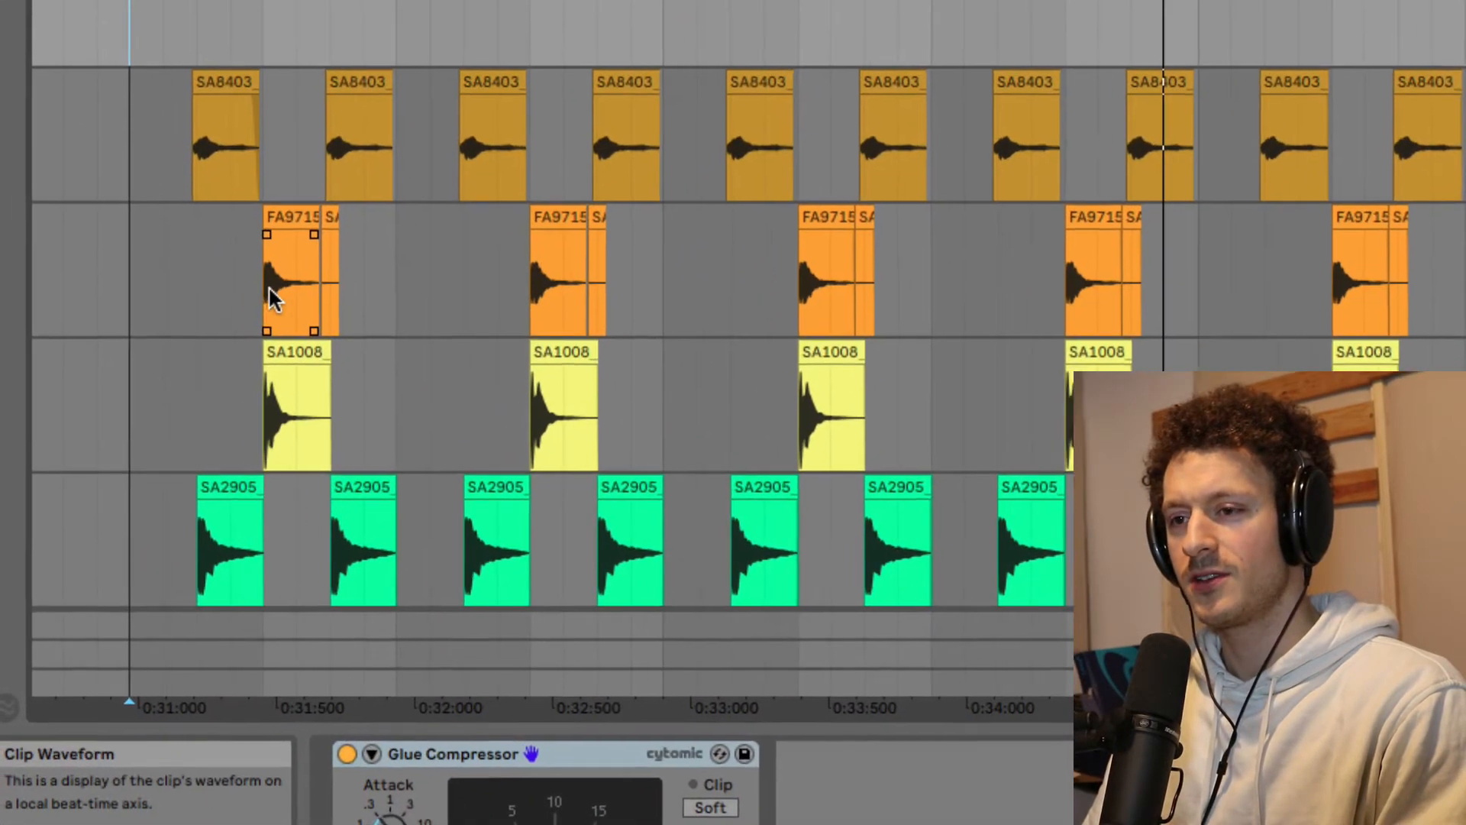
pyautogui.click(172, 397)
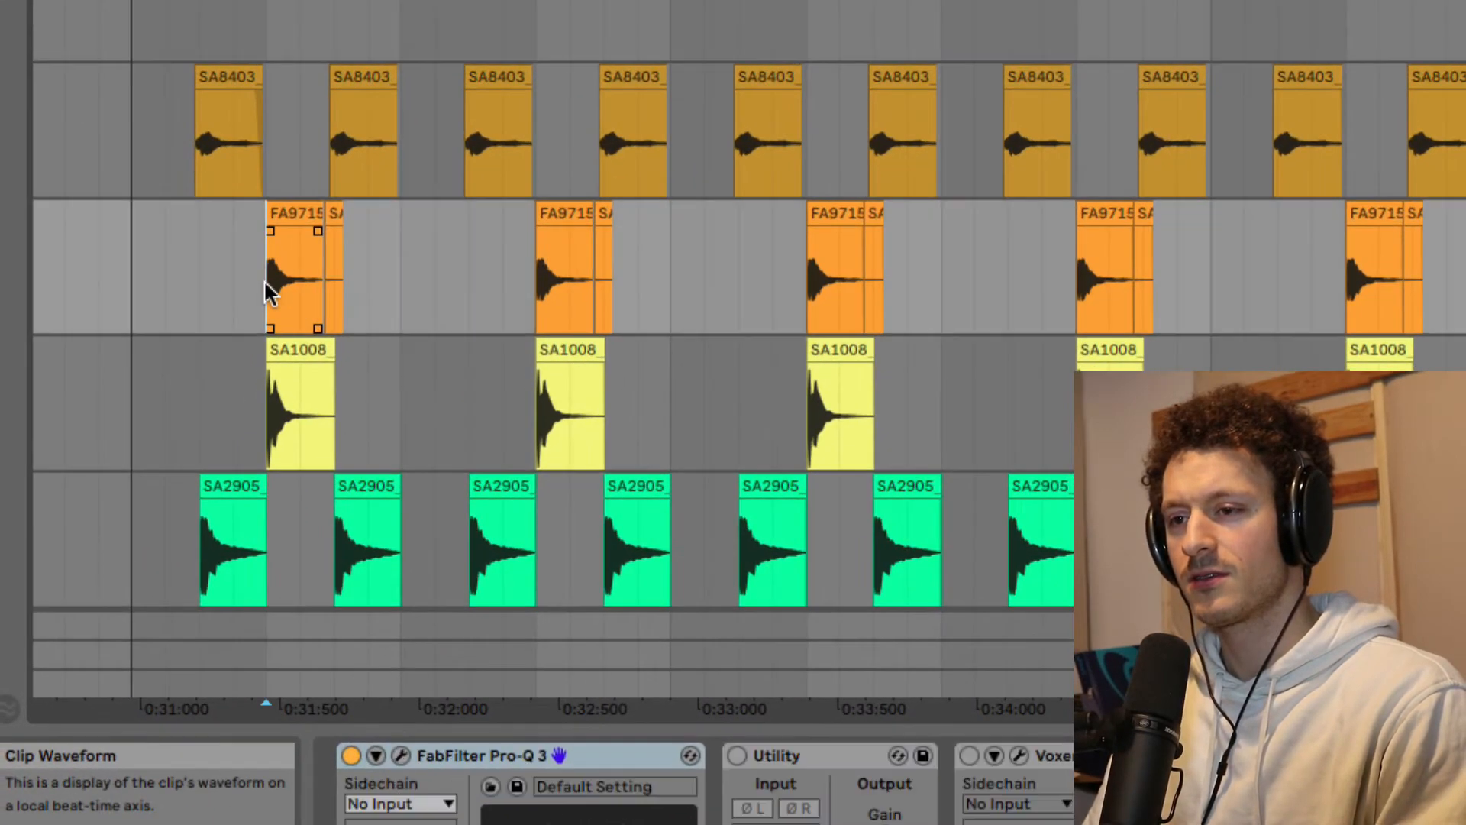
pyautogui.click(199, 275)
pyautogui.press('space')
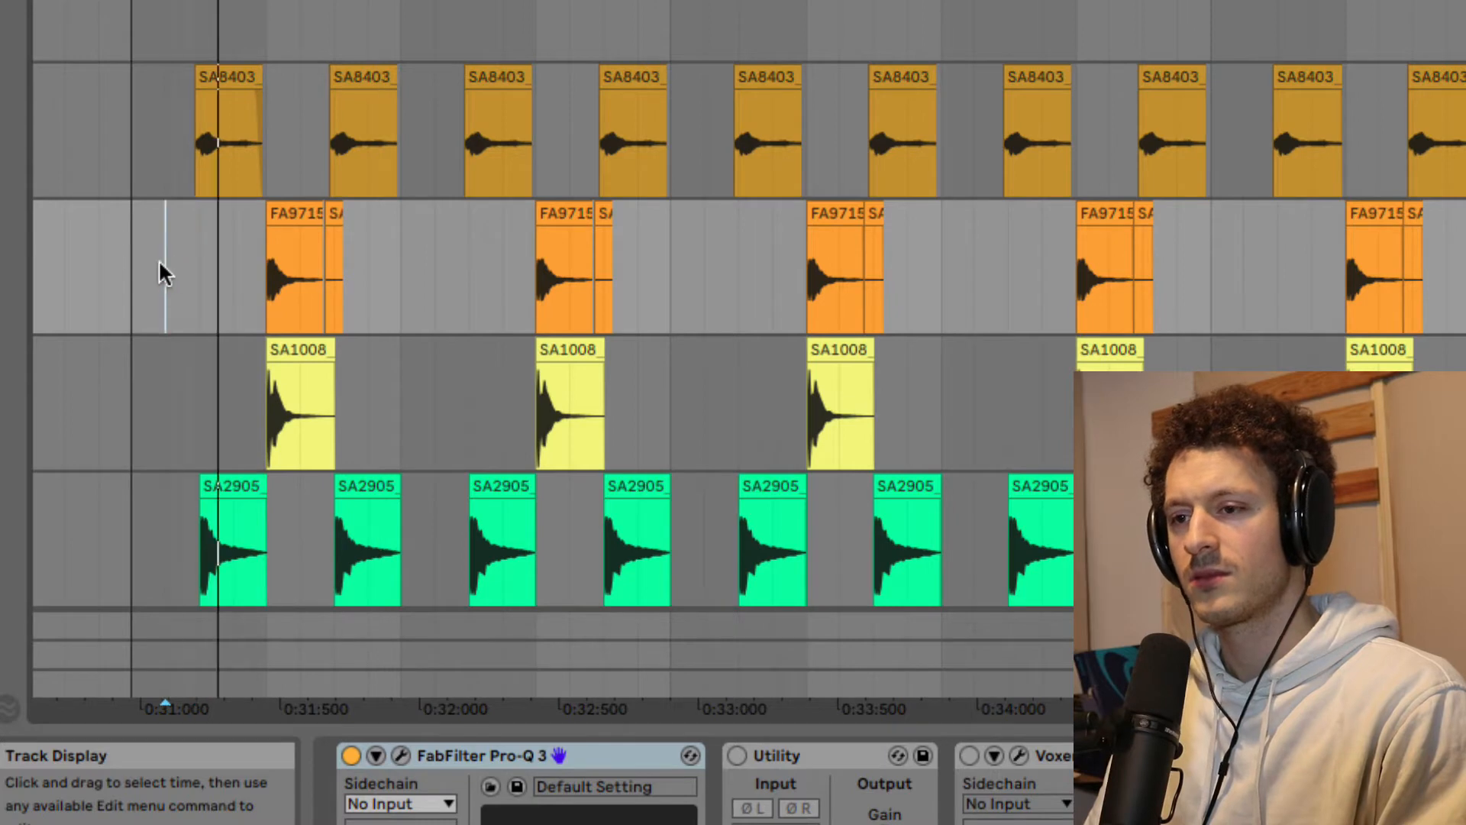
pyautogui.press('space')
pyautogui.click(170, 281)
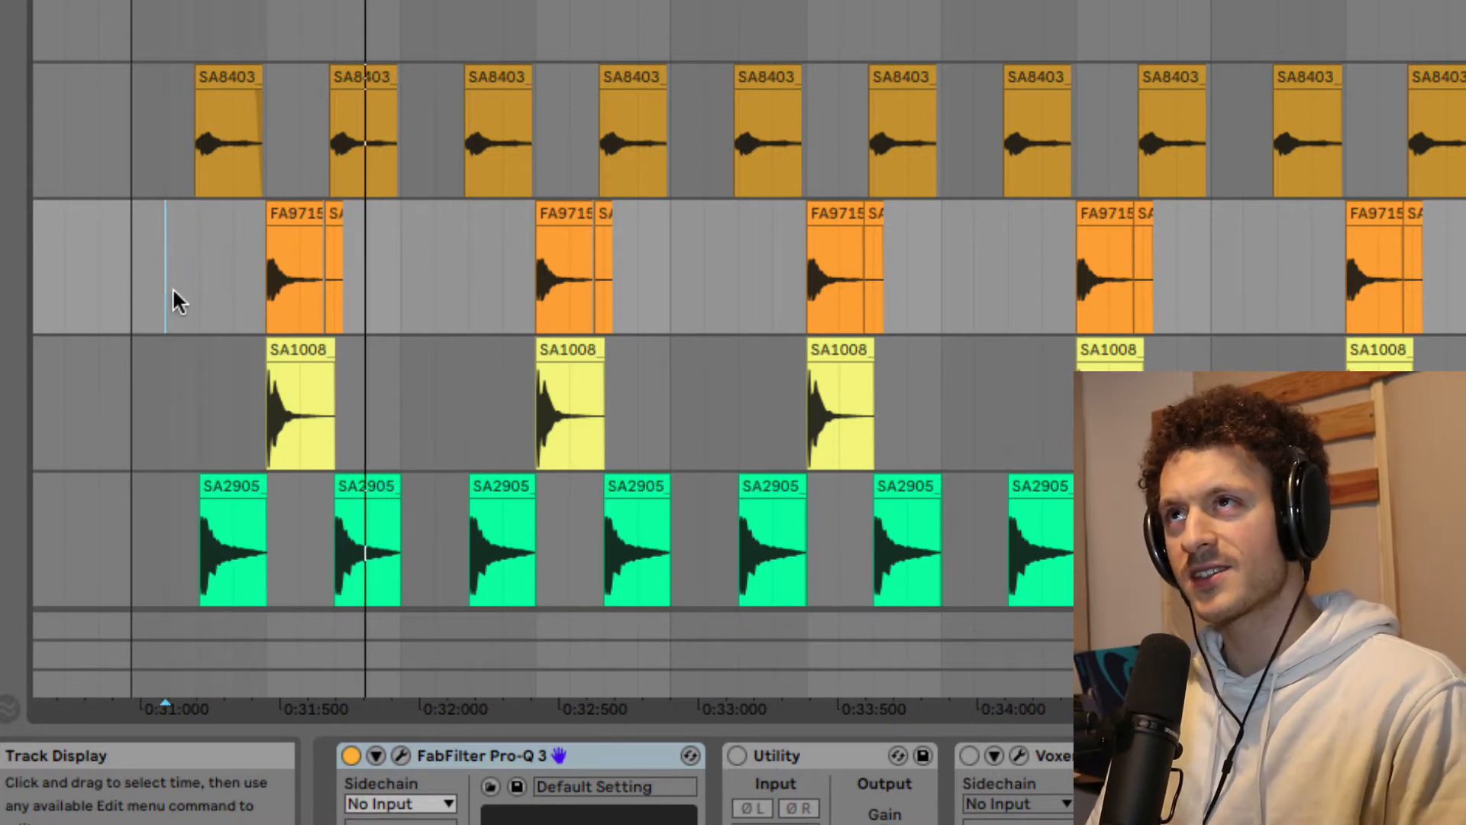
pyautogui.moveTo(273, 291)
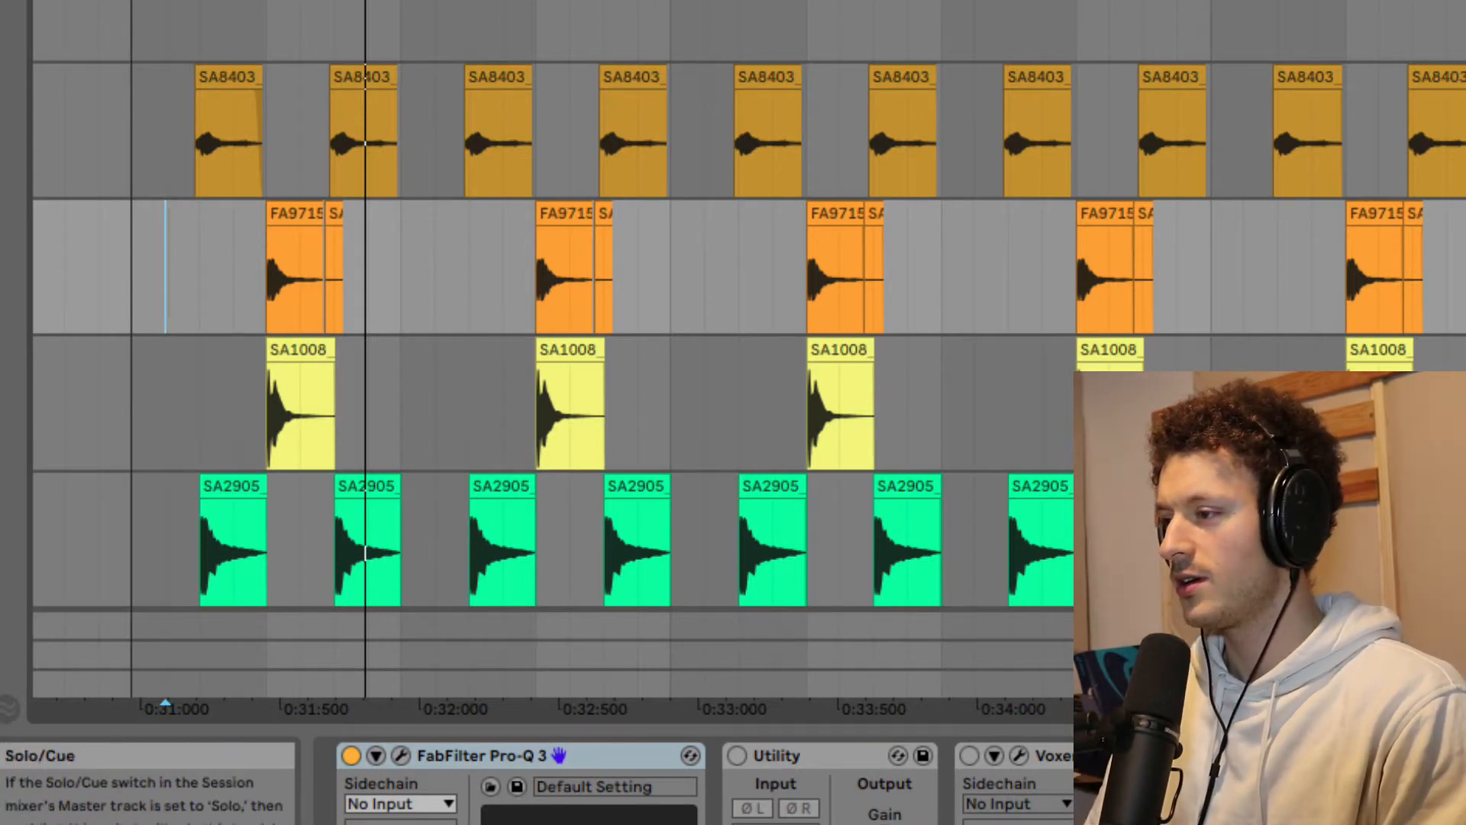
# Step: Set the start point to bar 17 on the clap low and clap high tracks and listen to the claps
pyautogui.click(131, 267)
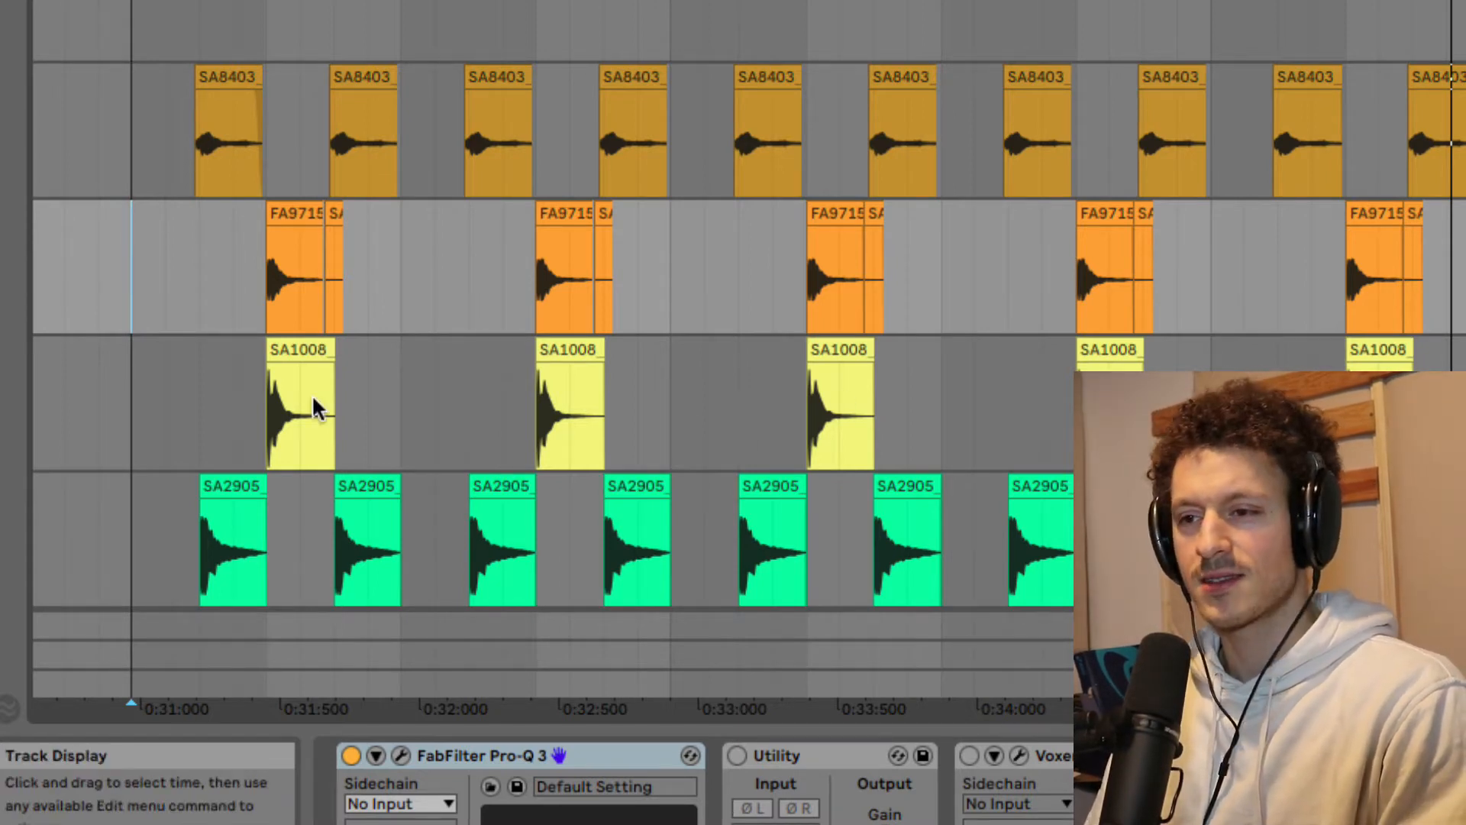
pyautogui.click(133, 380)
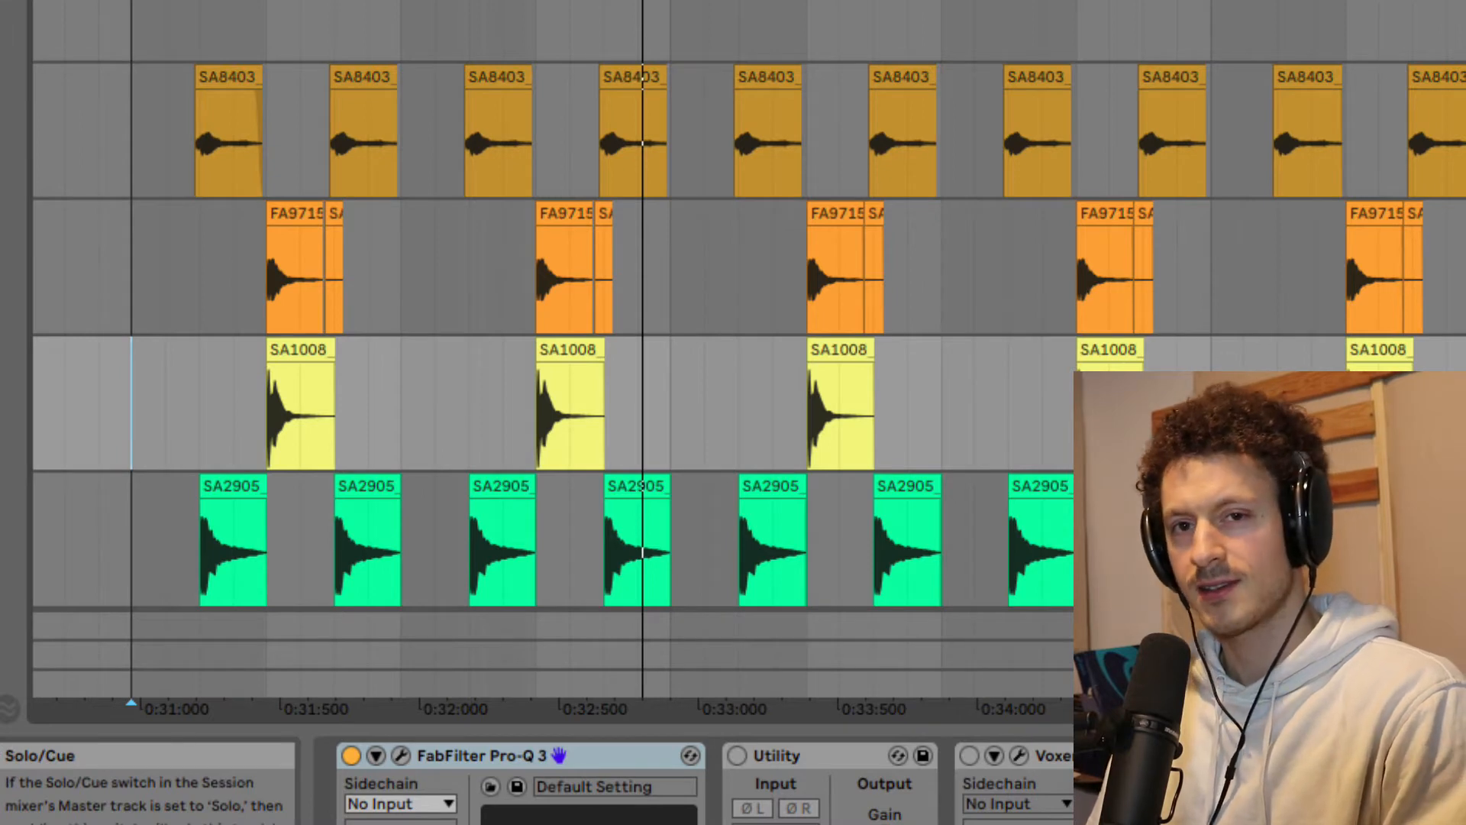
pyautogui.press('space')
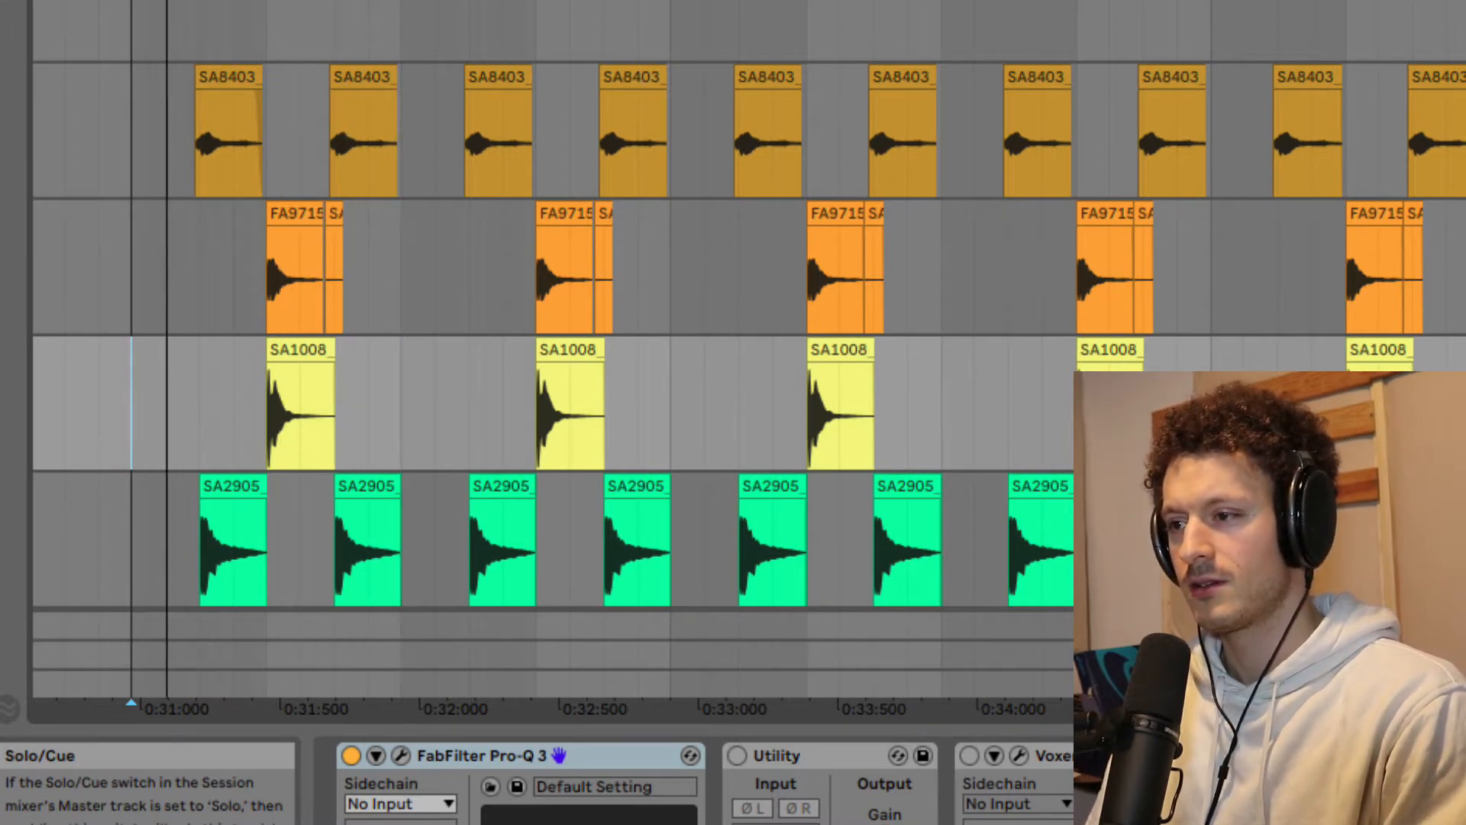
# Step: Replay the claps from the first clap low clip at 17.2, and return the start point to bar 17
pyautogui.click(267, 287)
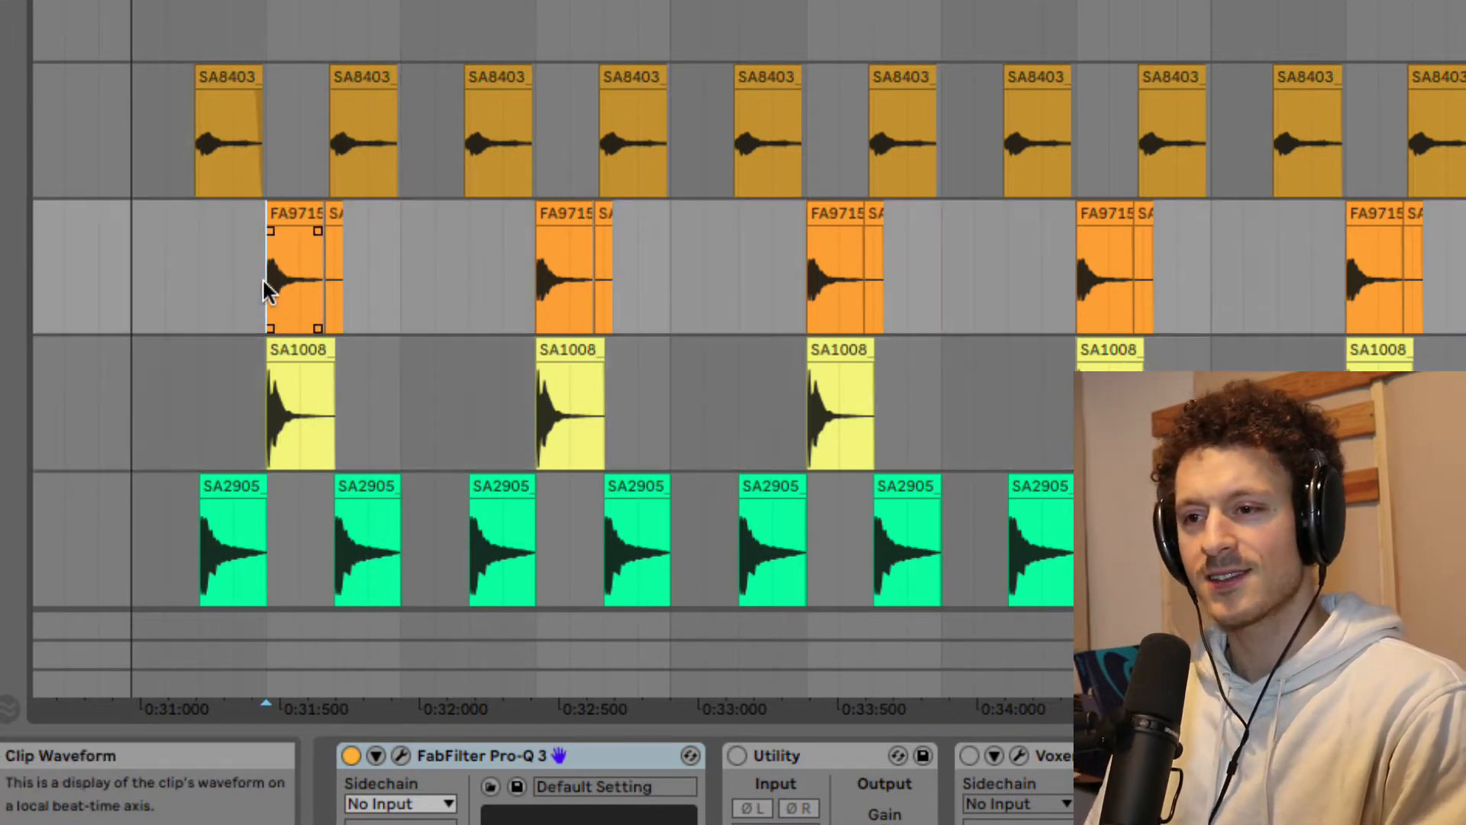
pyautogui.press('space')
pyautogui.press('space')
pyautogui.click(283, 292)
pyautogui.press('space')
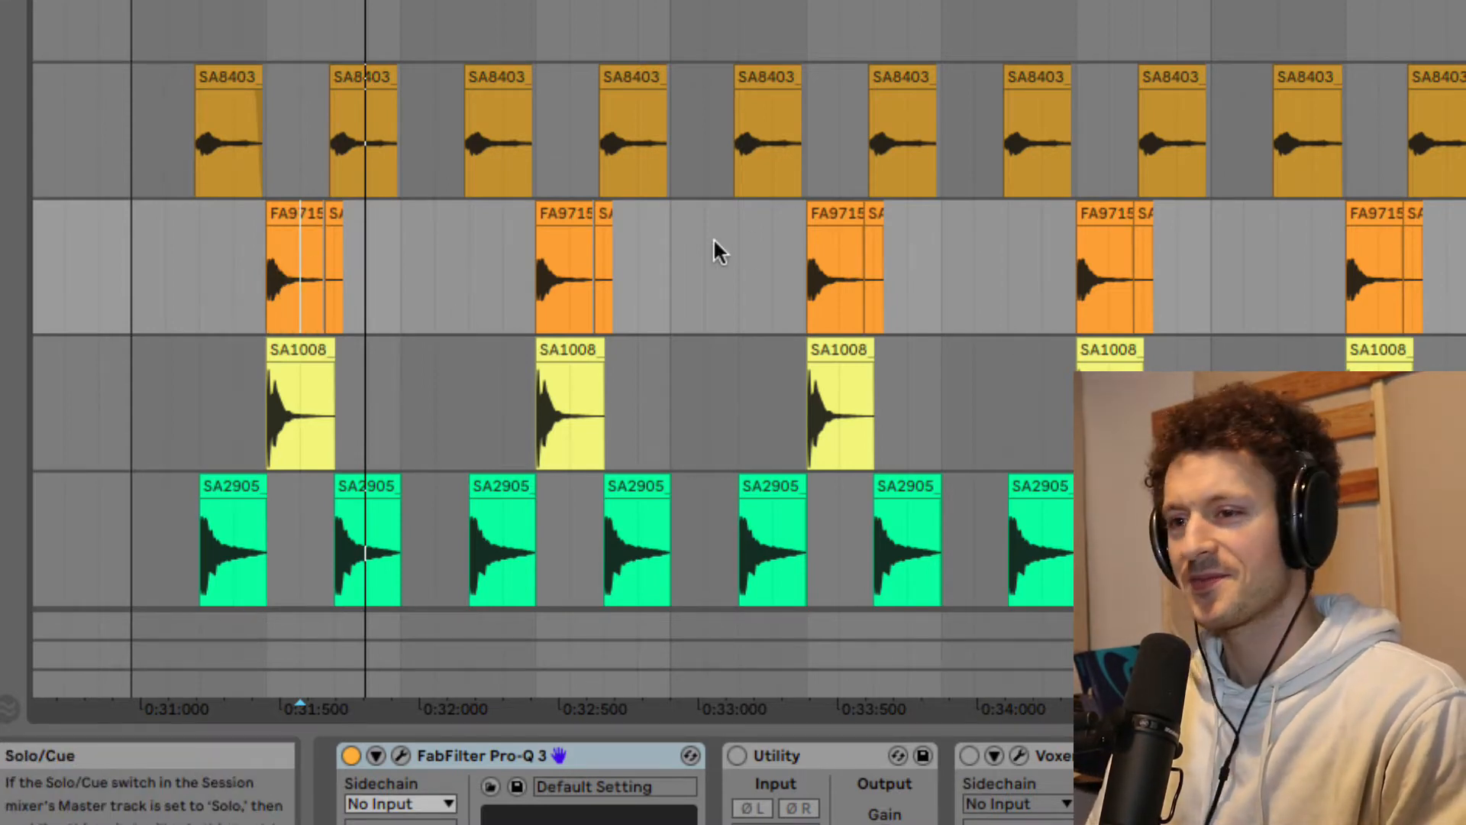
pyautogui.click(132, 278)
# Step: Select the 909 hat track at its first SA2905 clip, audition it, and move the start point to bar 17
pyautogui.scroll(-5, 159, 284)
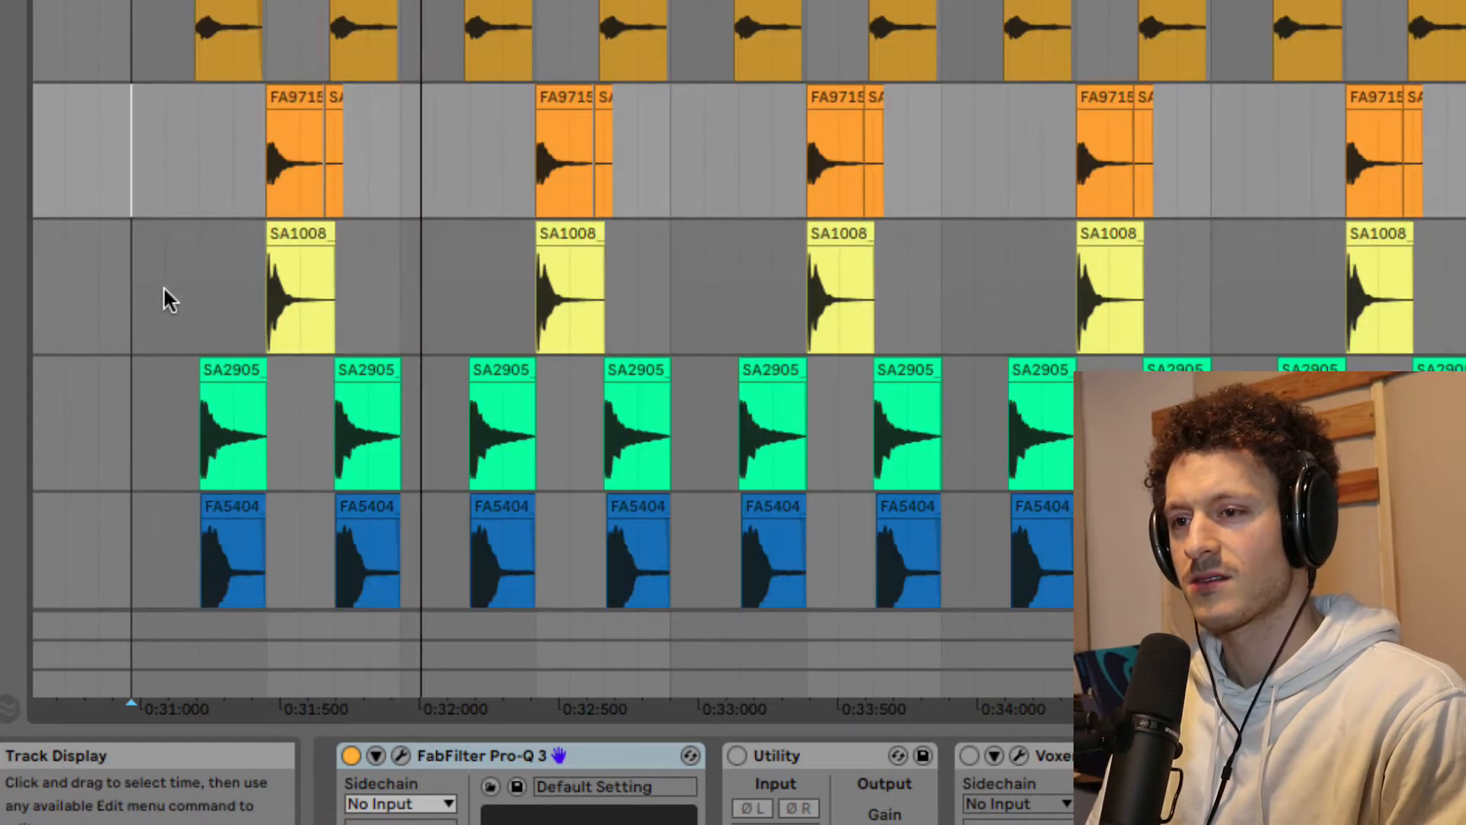
pyautogui.scroll(1, 165, 292)
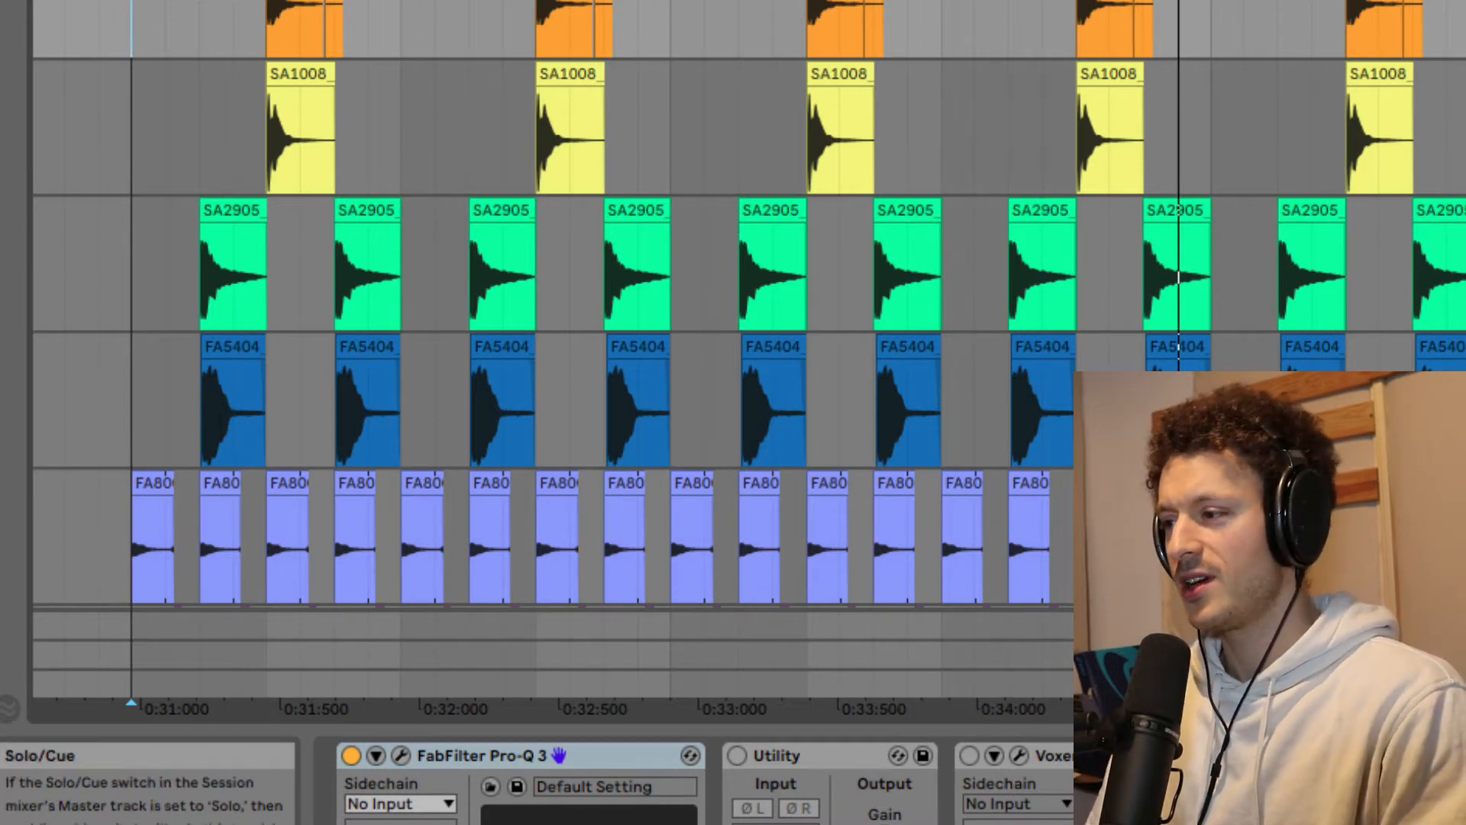
pyautogui.click(191, 253)
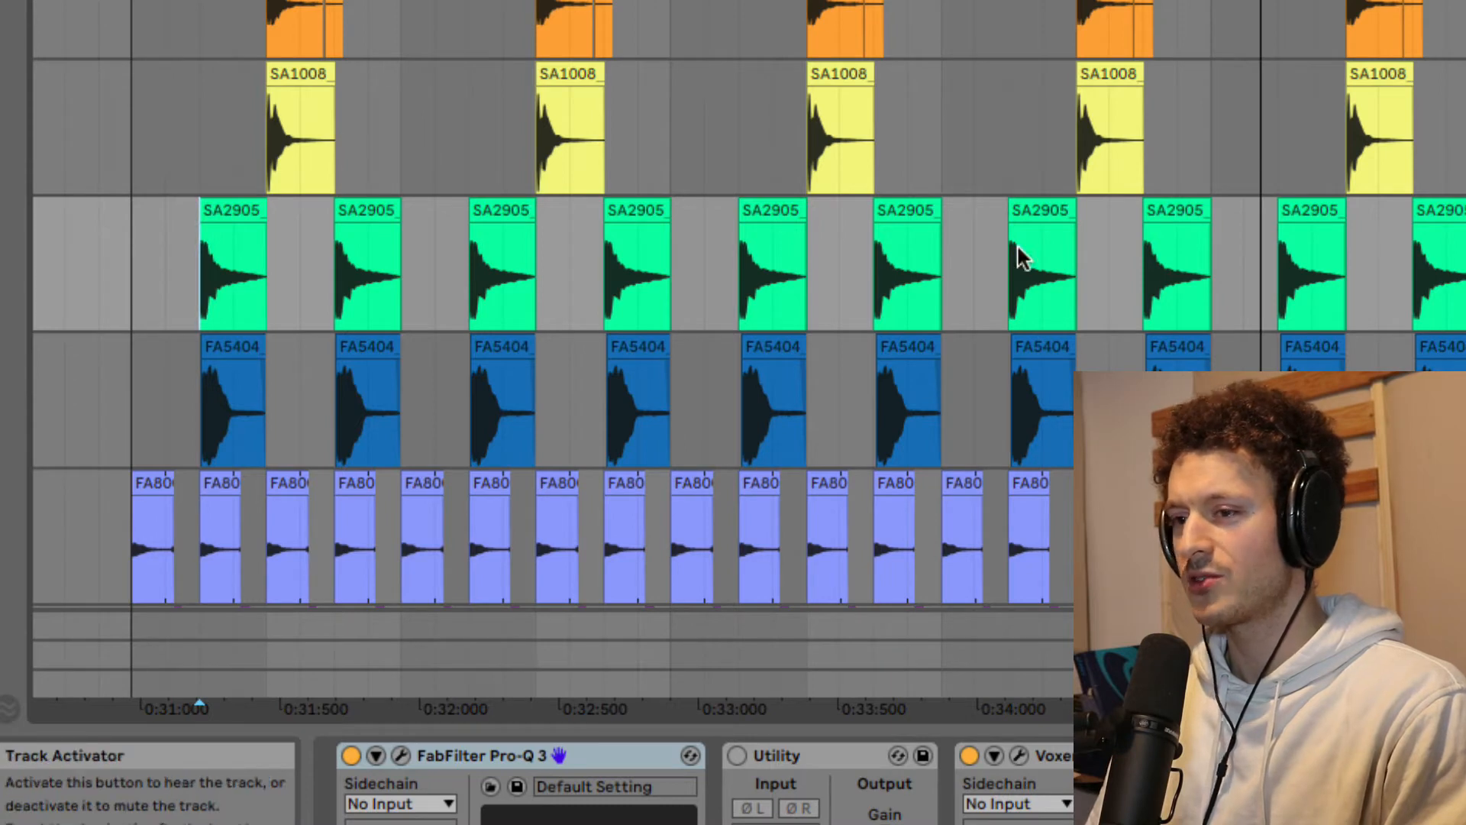
pyautogui.click(139, 264)
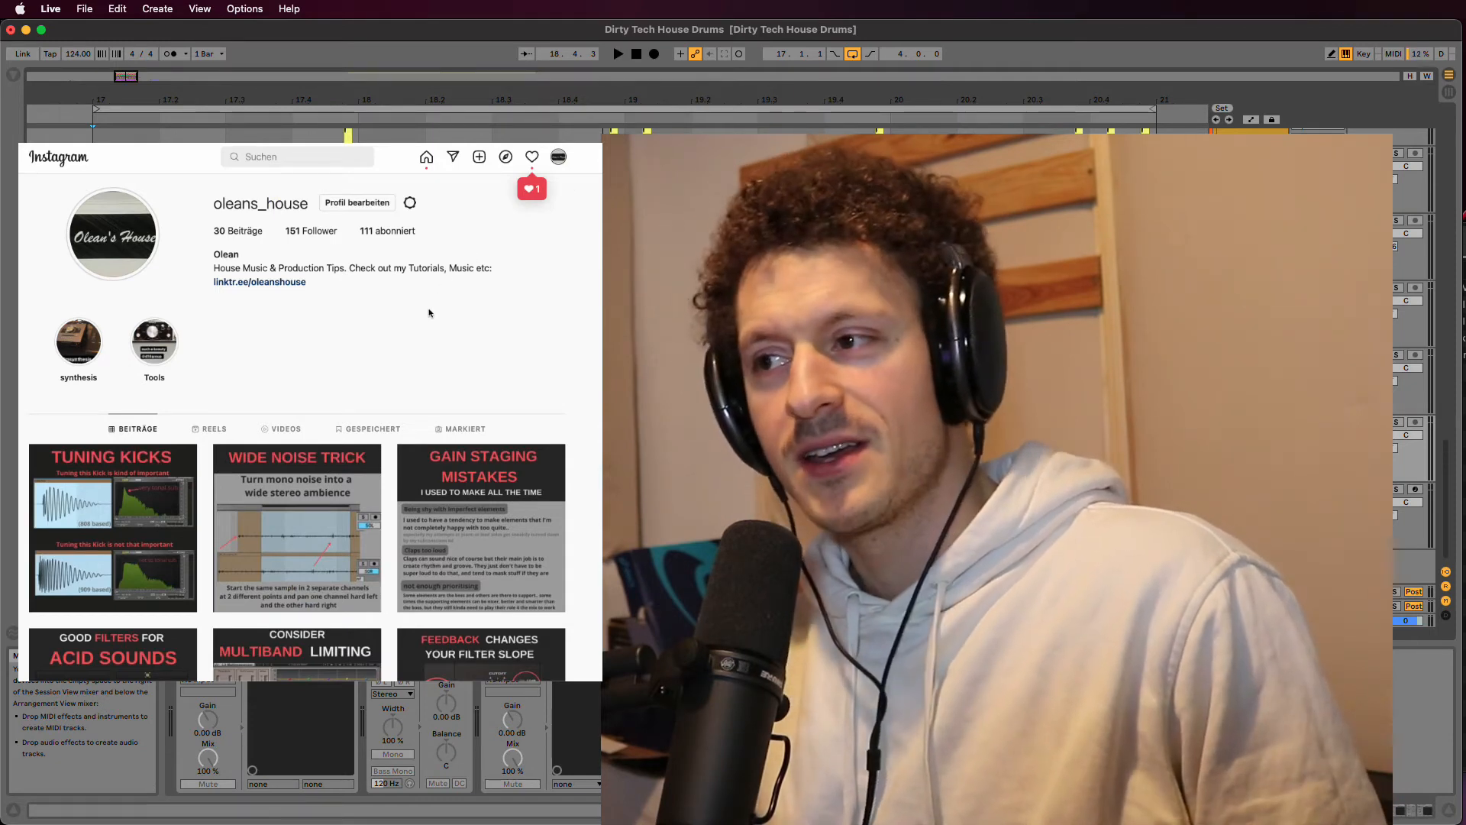
# Step: Browse the production-tip posts on the Olean's House Instagram profile
pyautogui.scroll(-2, 430, 312)
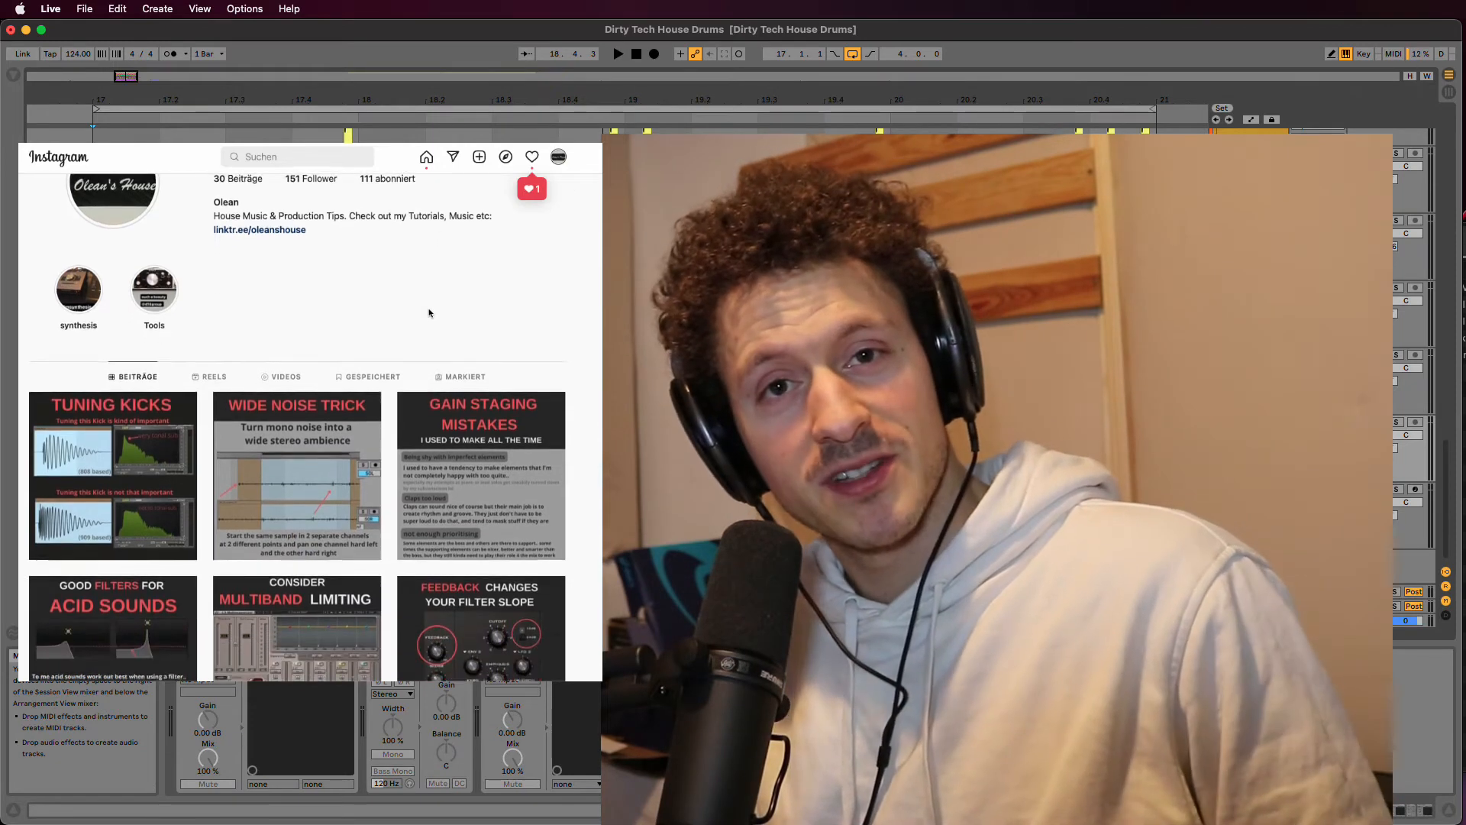
pyautogui.scroll(-4, 430, 313)
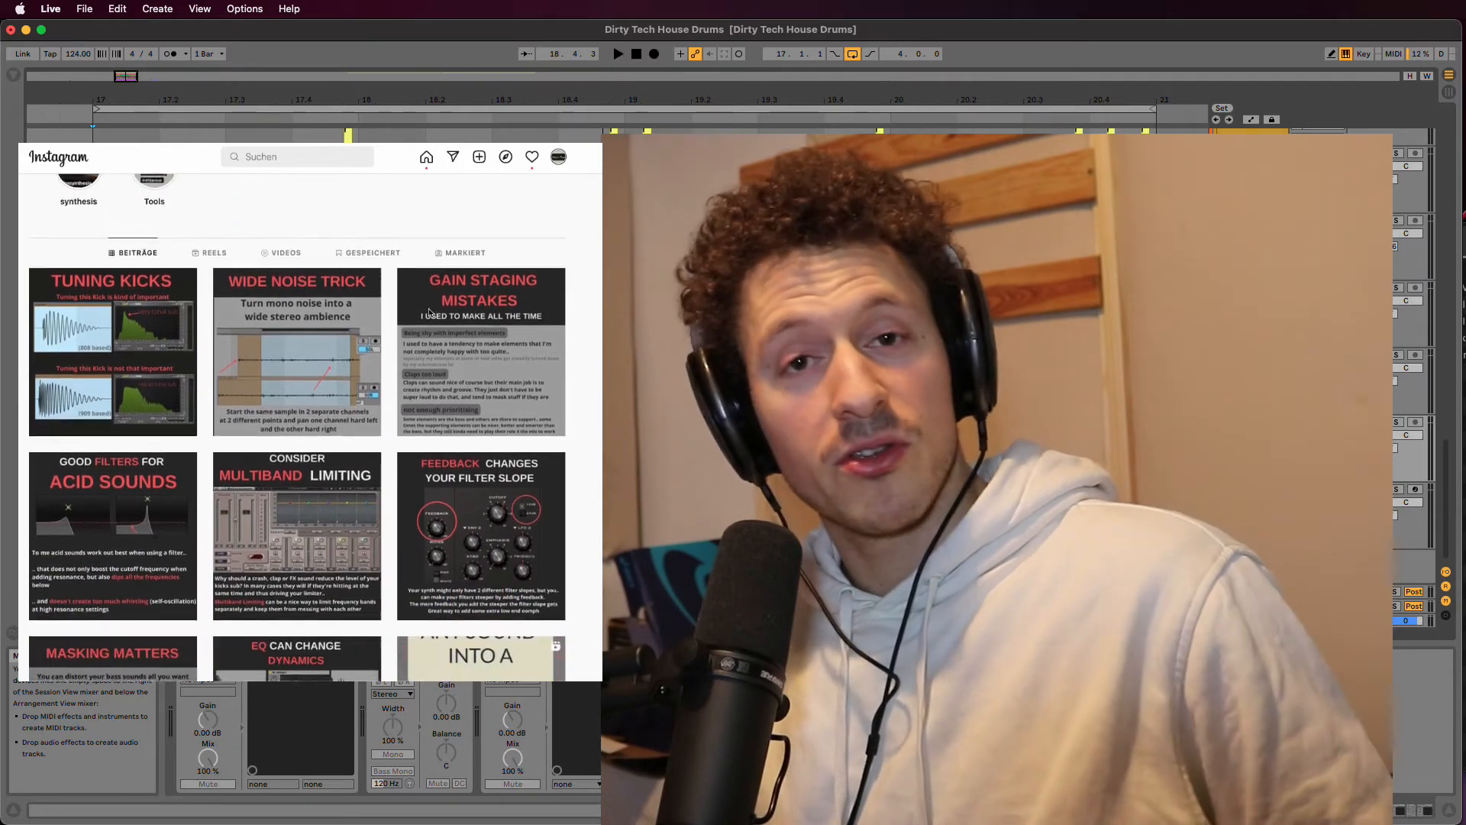
pyautogui.scroll(-18, 430, 312)
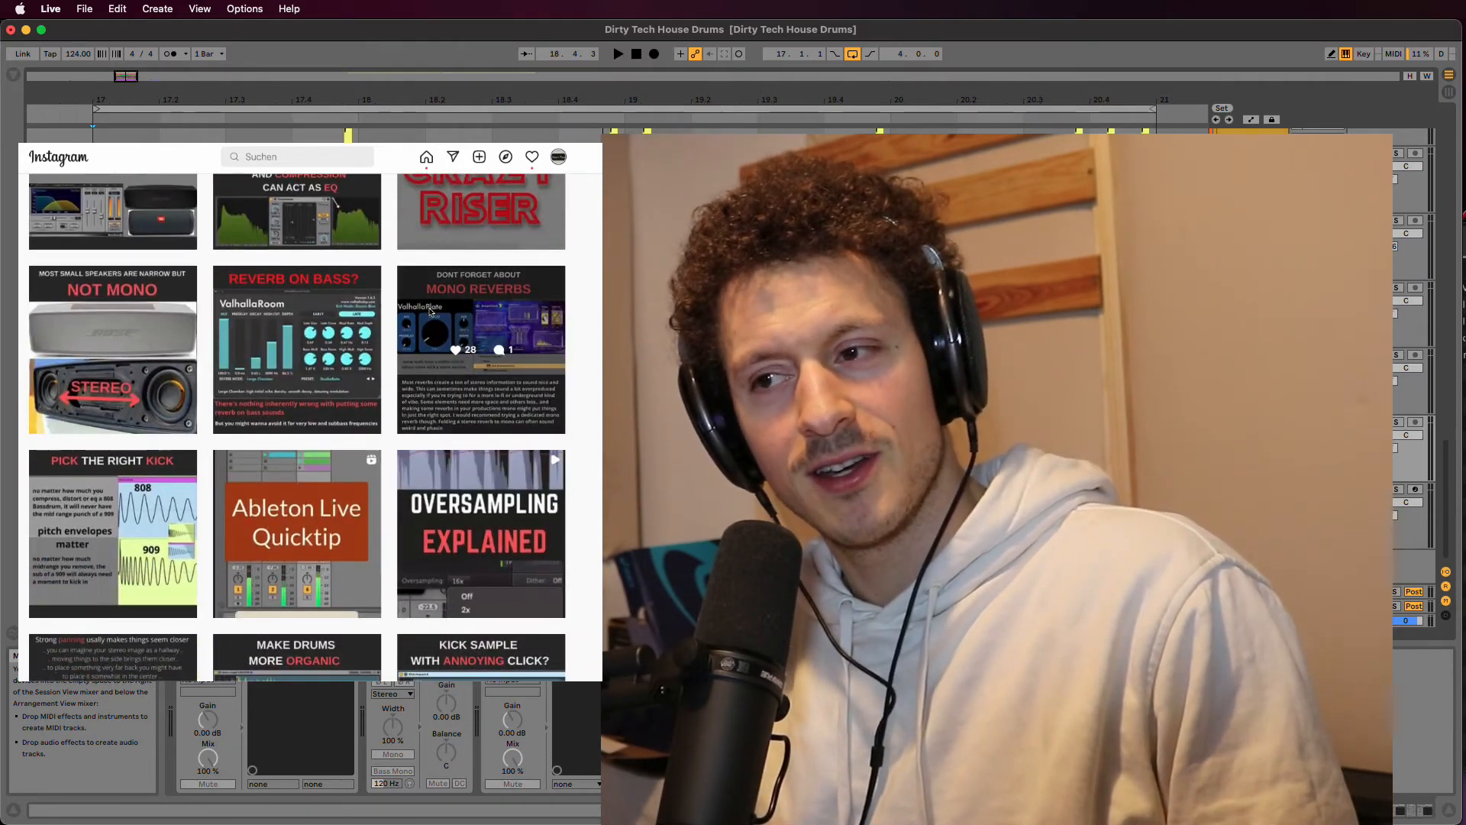
pyautogui.scroll(-13, 431, 311)
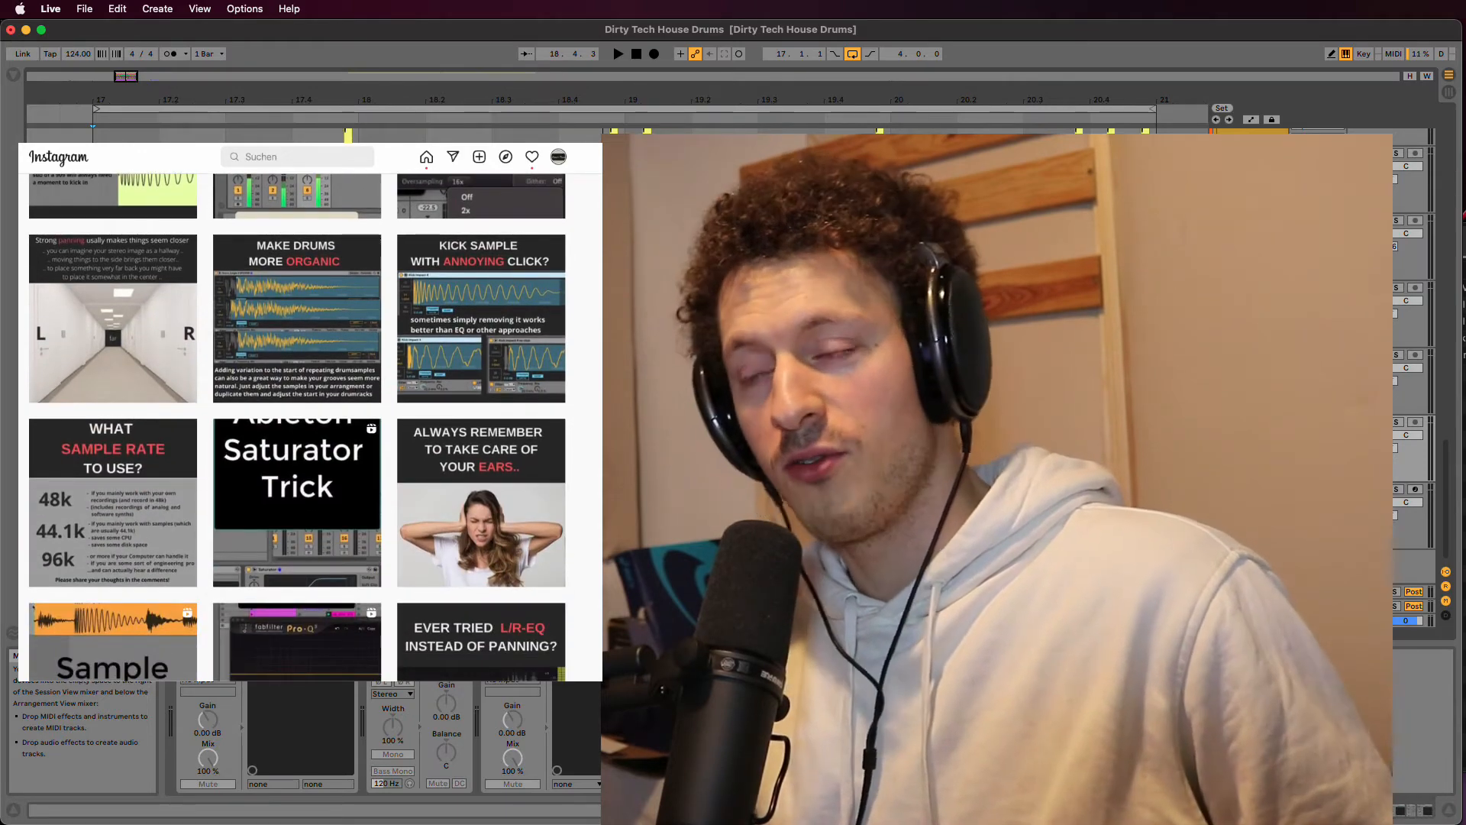
pyautogui.scroll(-12, 297, 426)
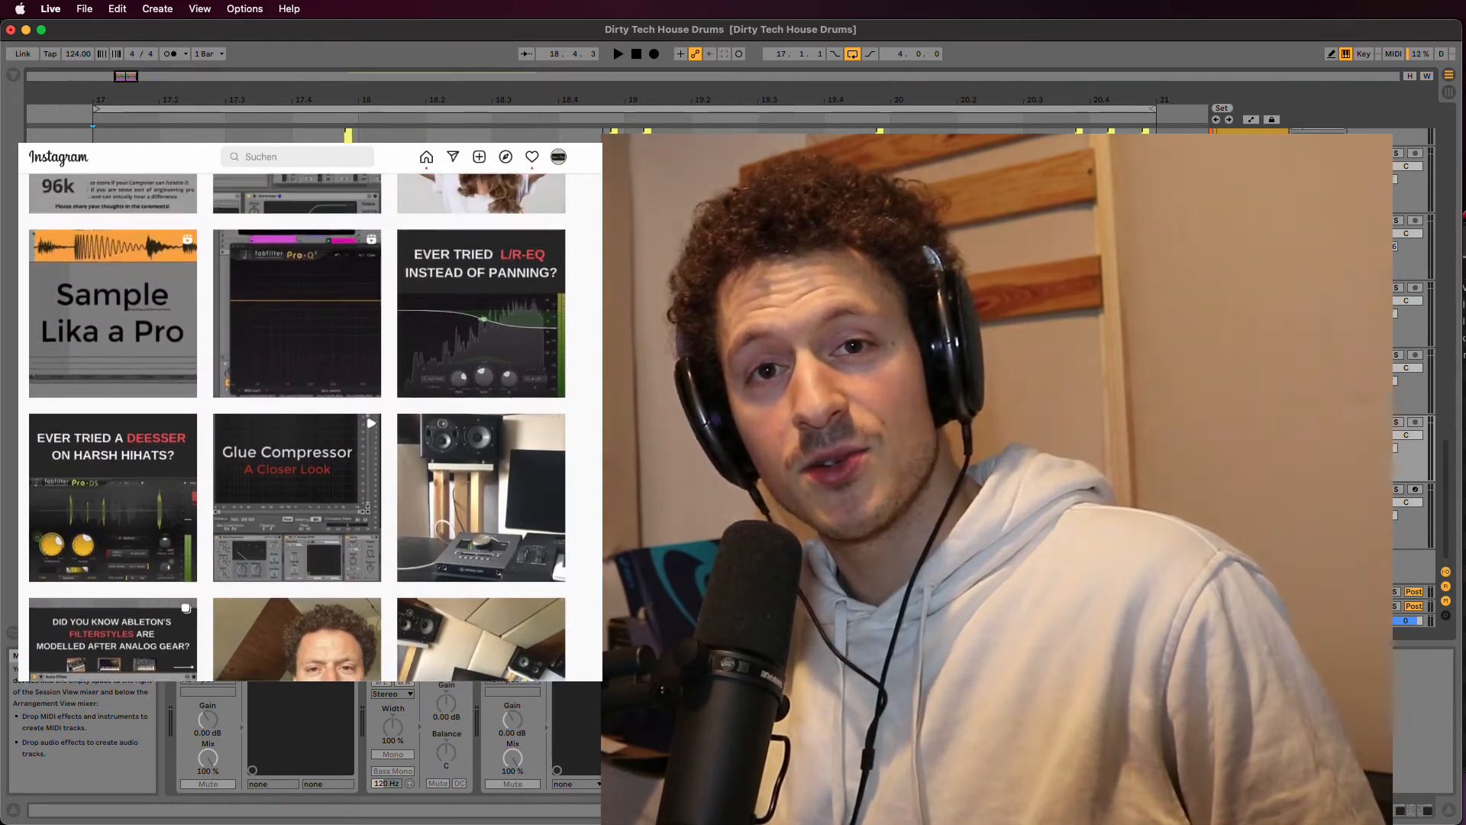
pyautogui.scroll(6, 297, 426)
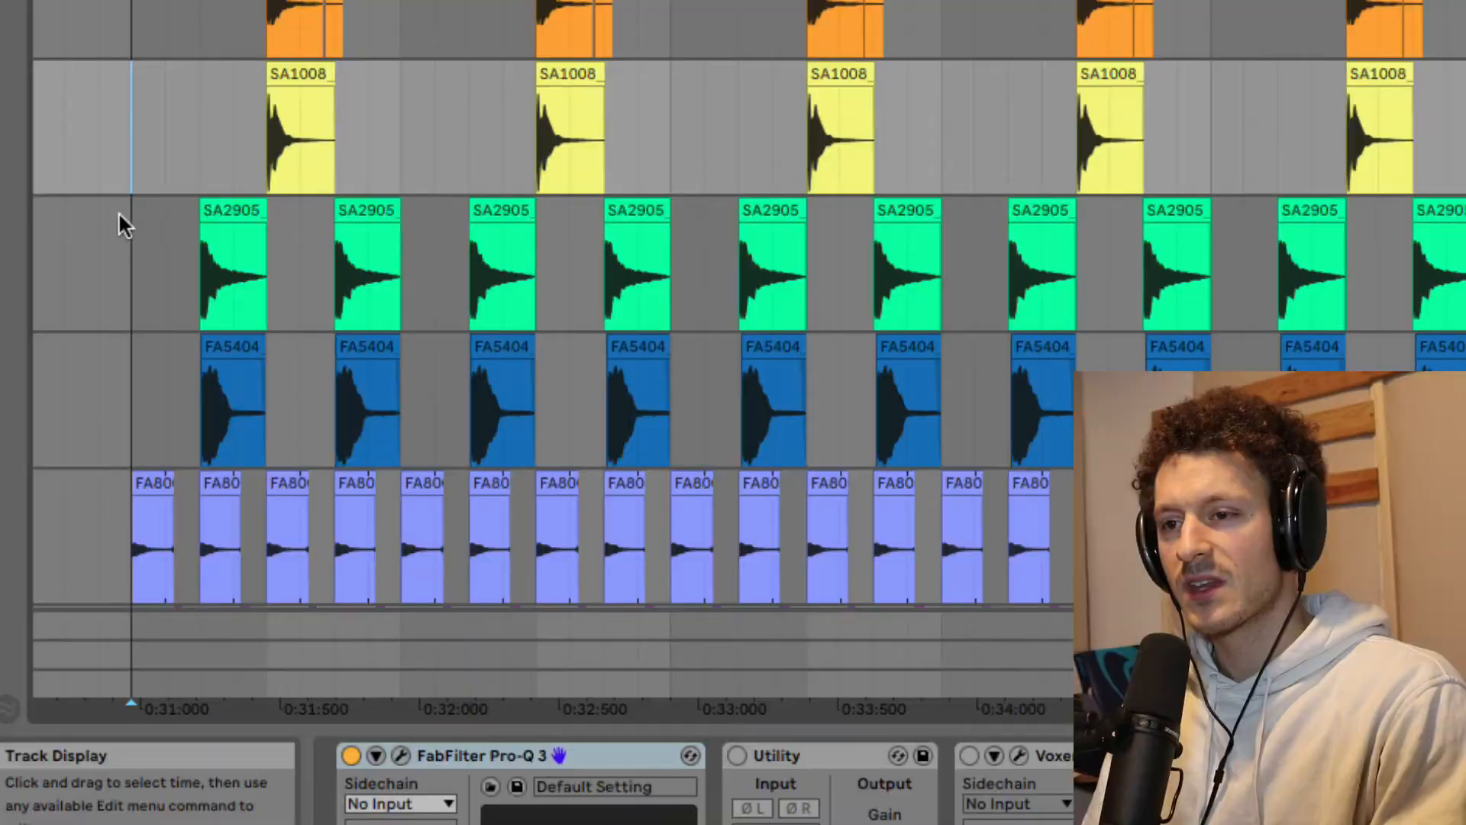
# Step: Open Pro-Q 3 on the 909 hat track and play from bar 17 to view the hat's spectrum
pyautogui.click(130, 220)
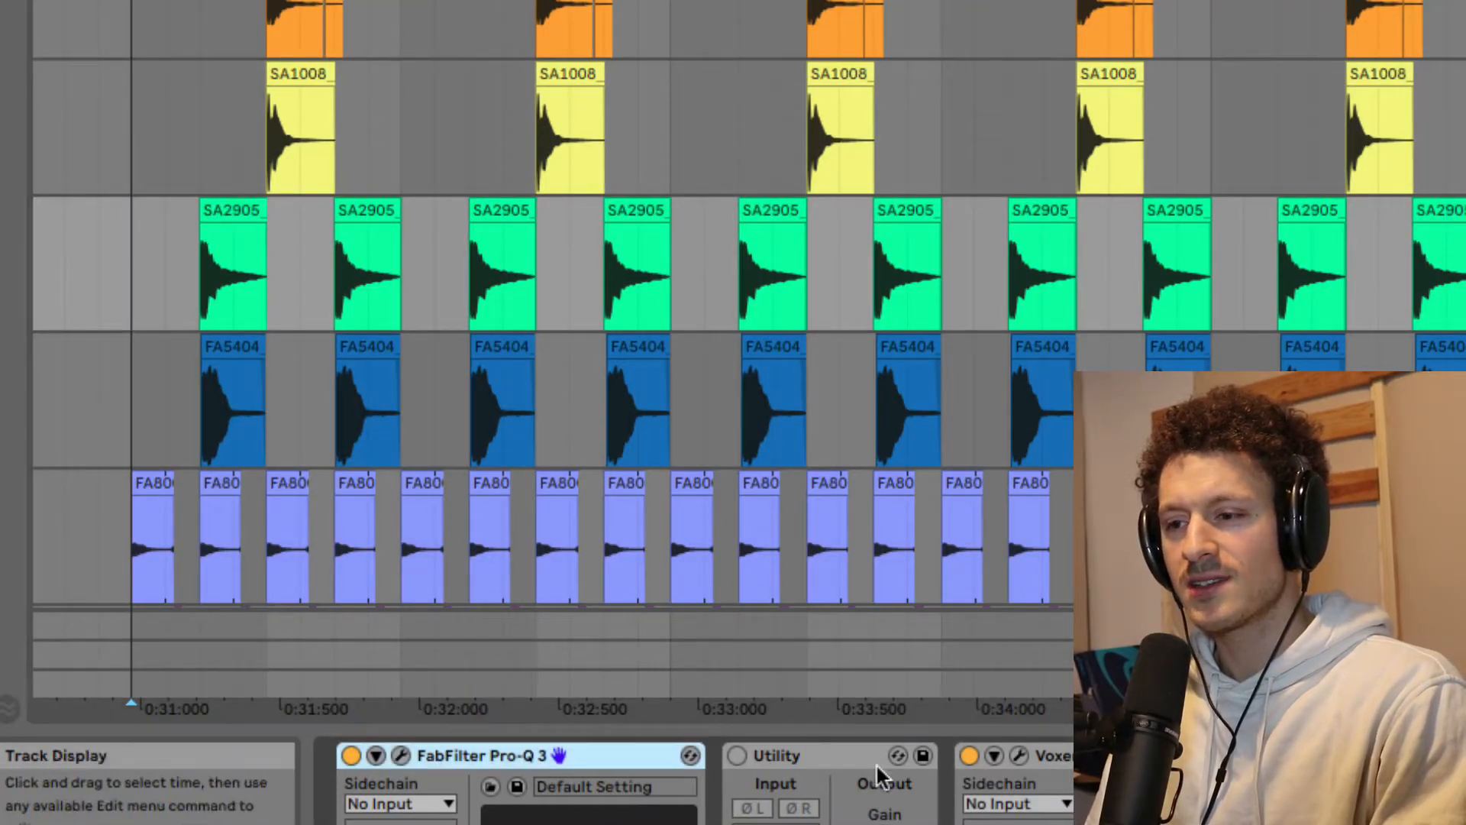
pyautogui.click(397, 750)
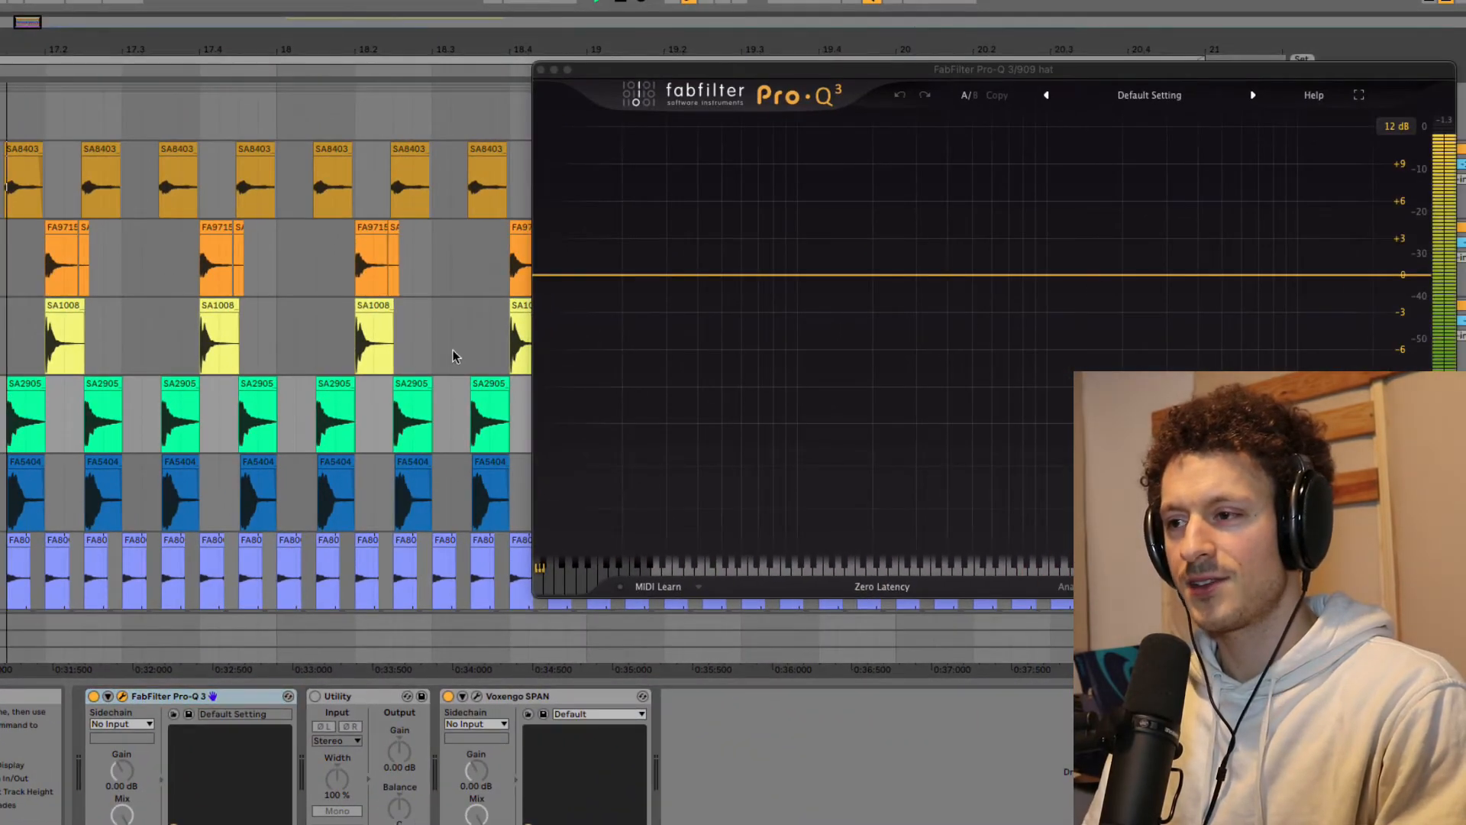
pyautogui.press('space')
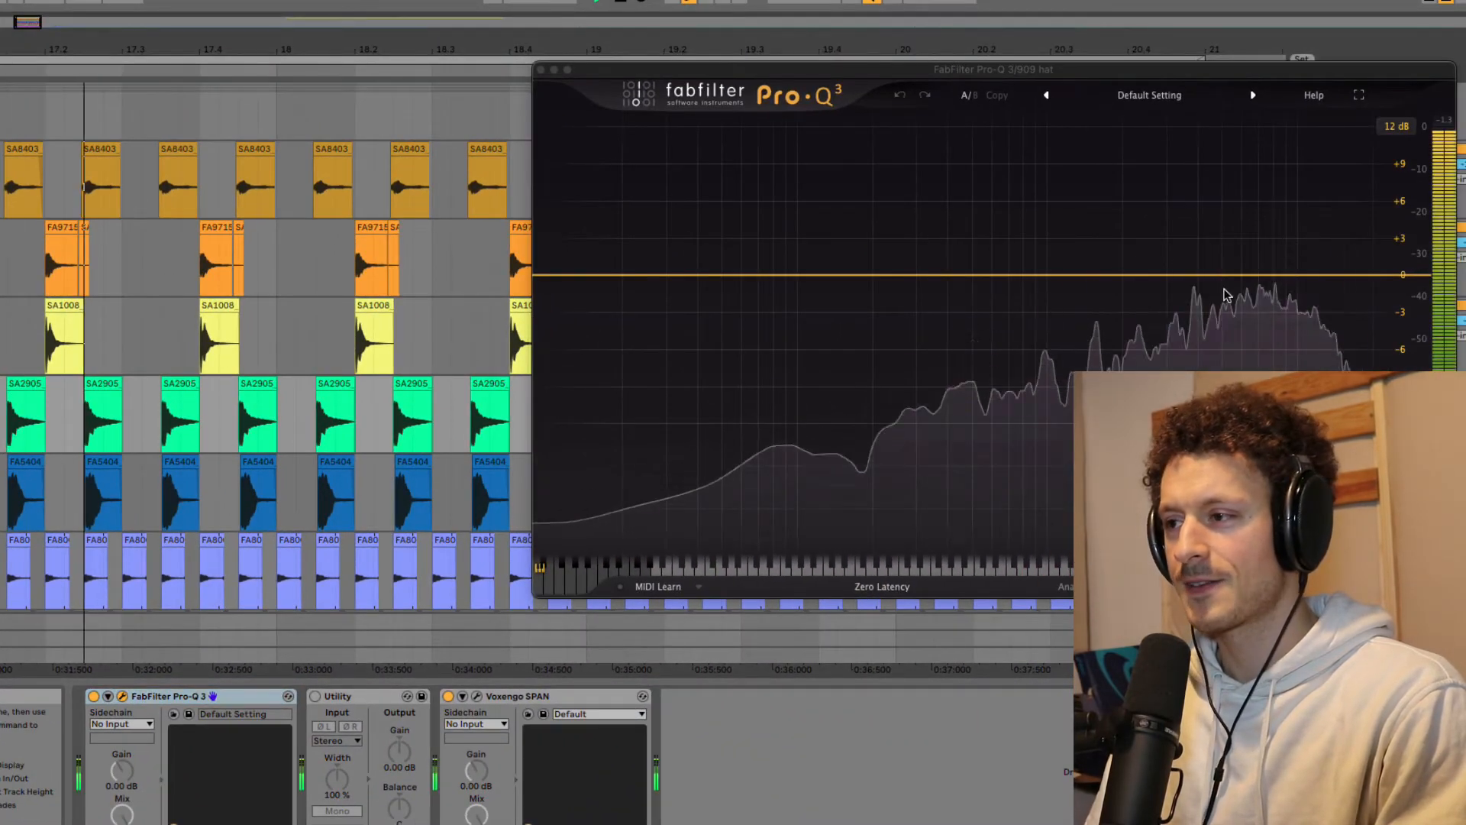
# Step: Try a bell band at 7728 Hz with 0 dB gain in the 909 hat's Pro-Q 3 and remove it
pyautogui.doubleClick(1267, 275)
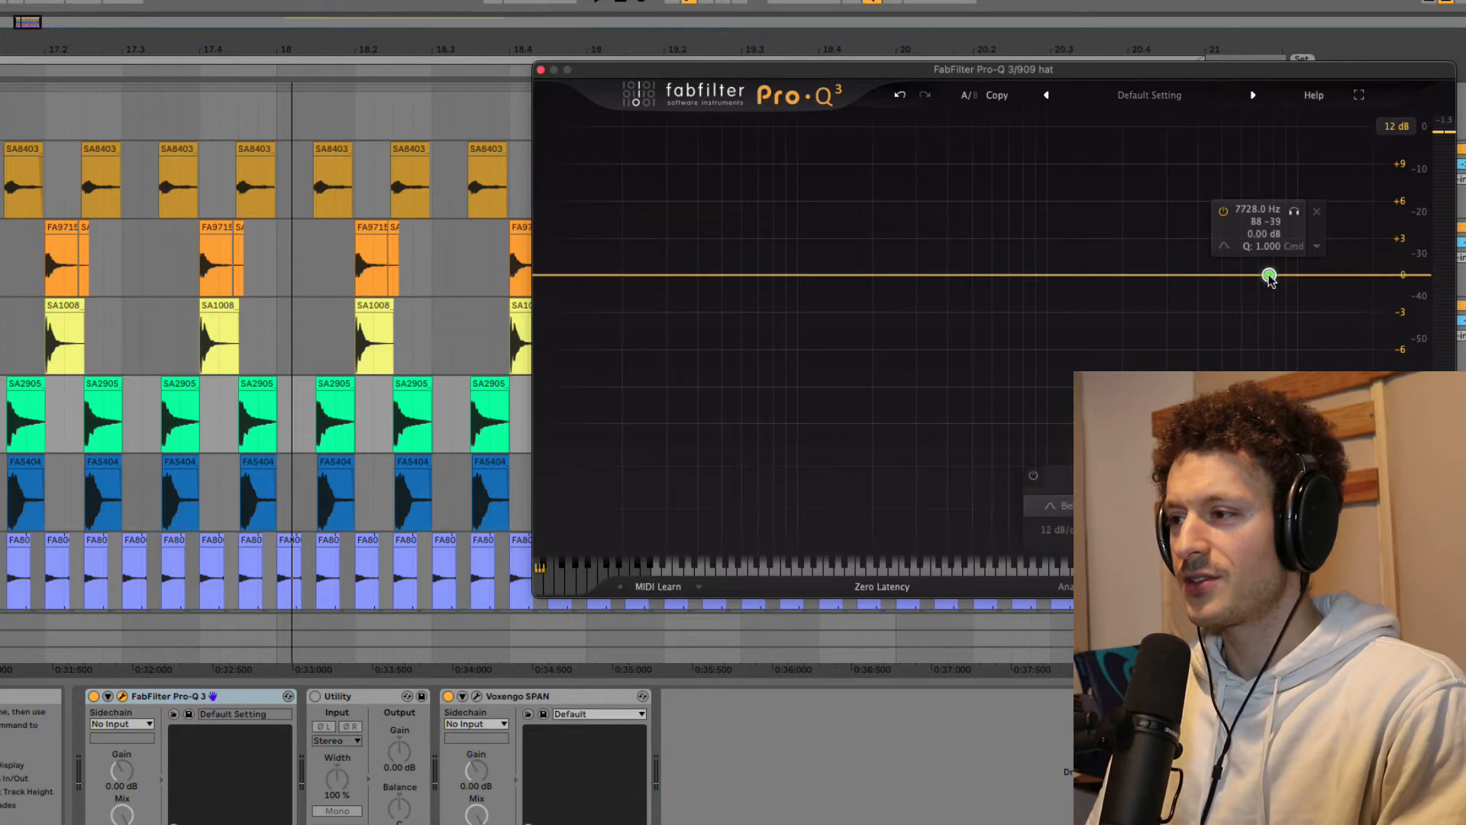
pyautogui.click(1317, 219)
# Step: Play the 909 hat with no EQ bands and examine its low-frequency hump in the Pro-Q 3 spectrum
pyautogui.press('space')
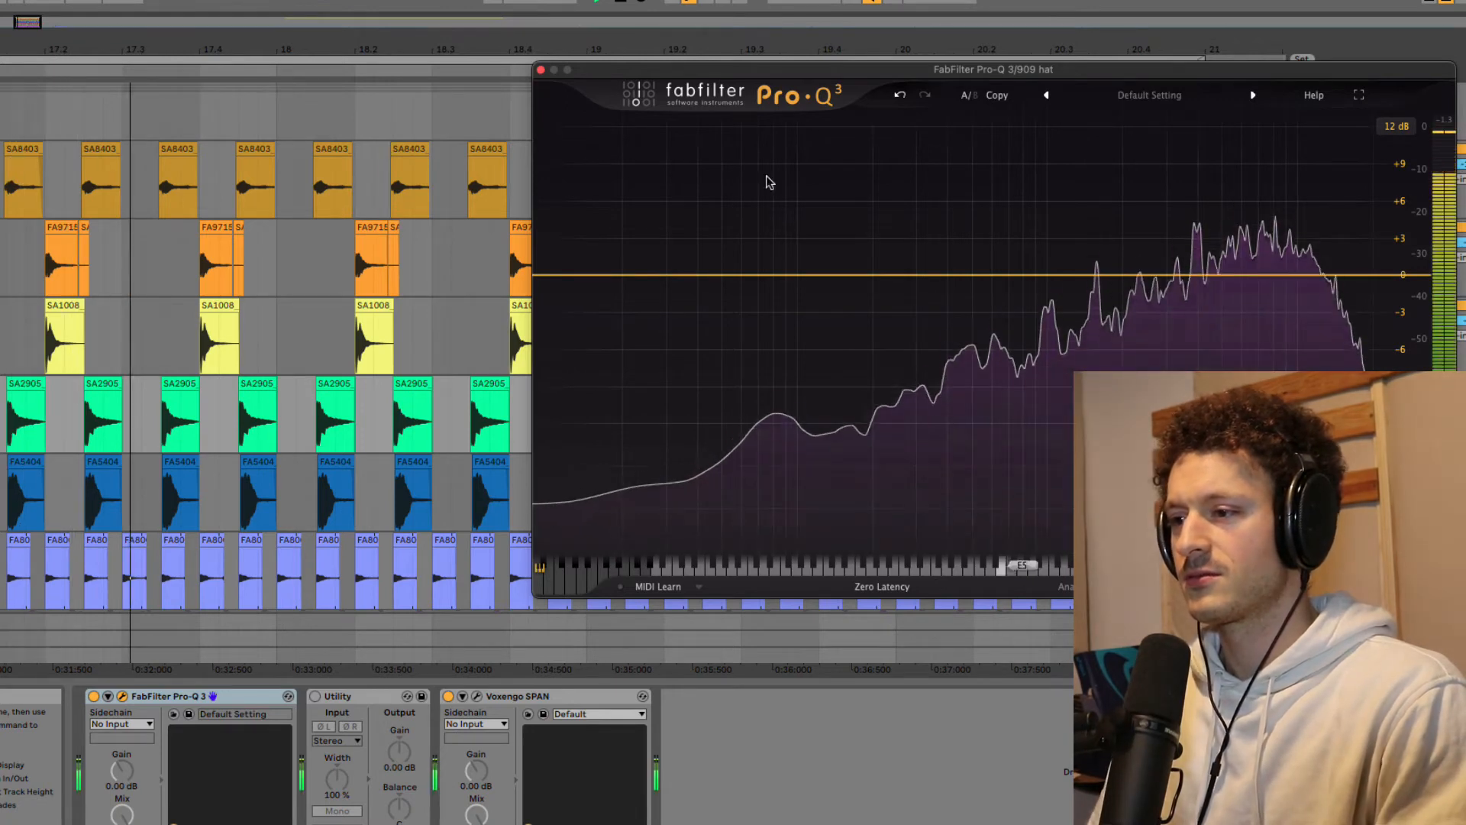
pyautogui.press('space')
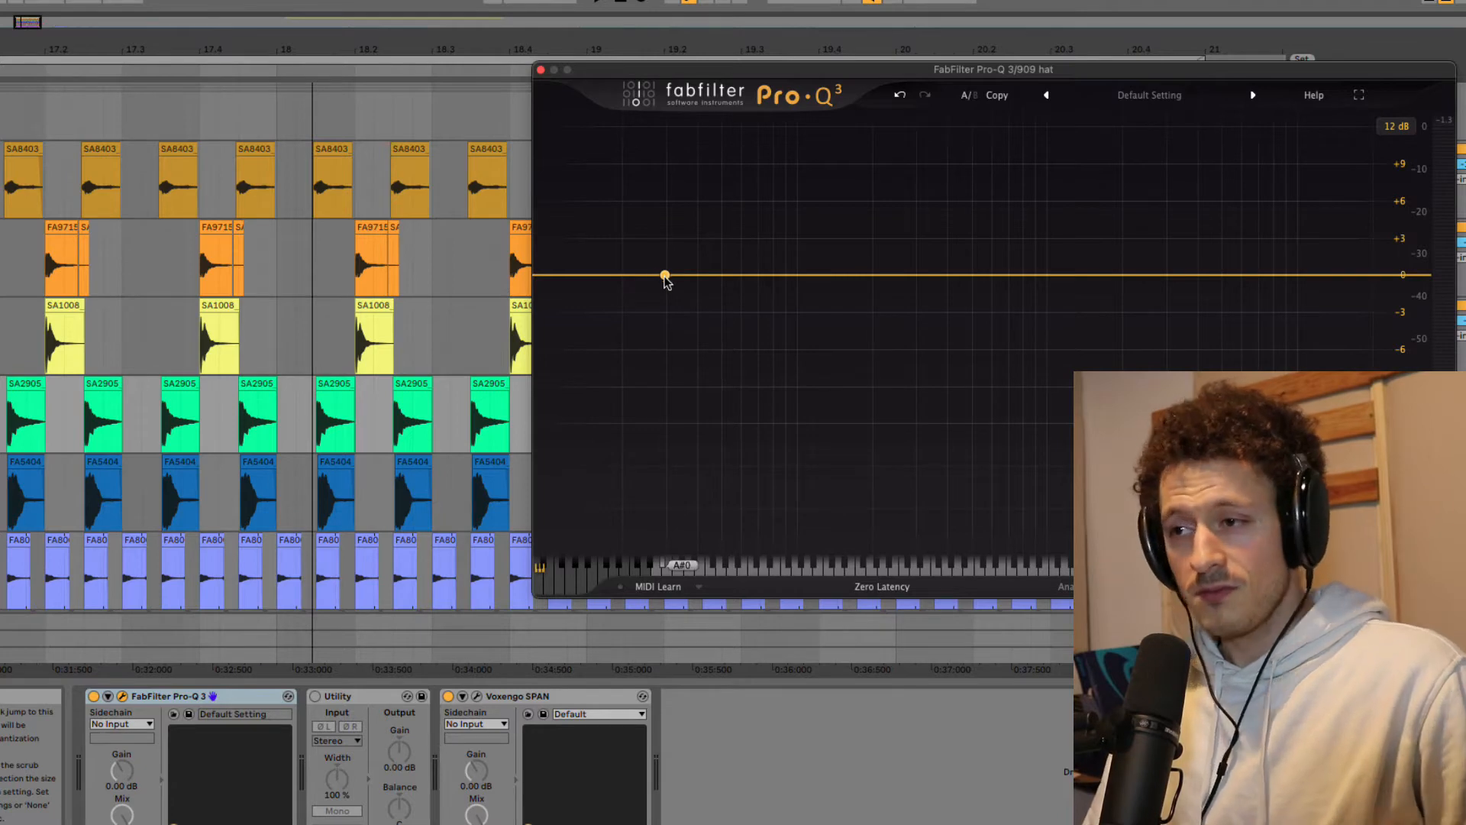
pyautogui.press('space')
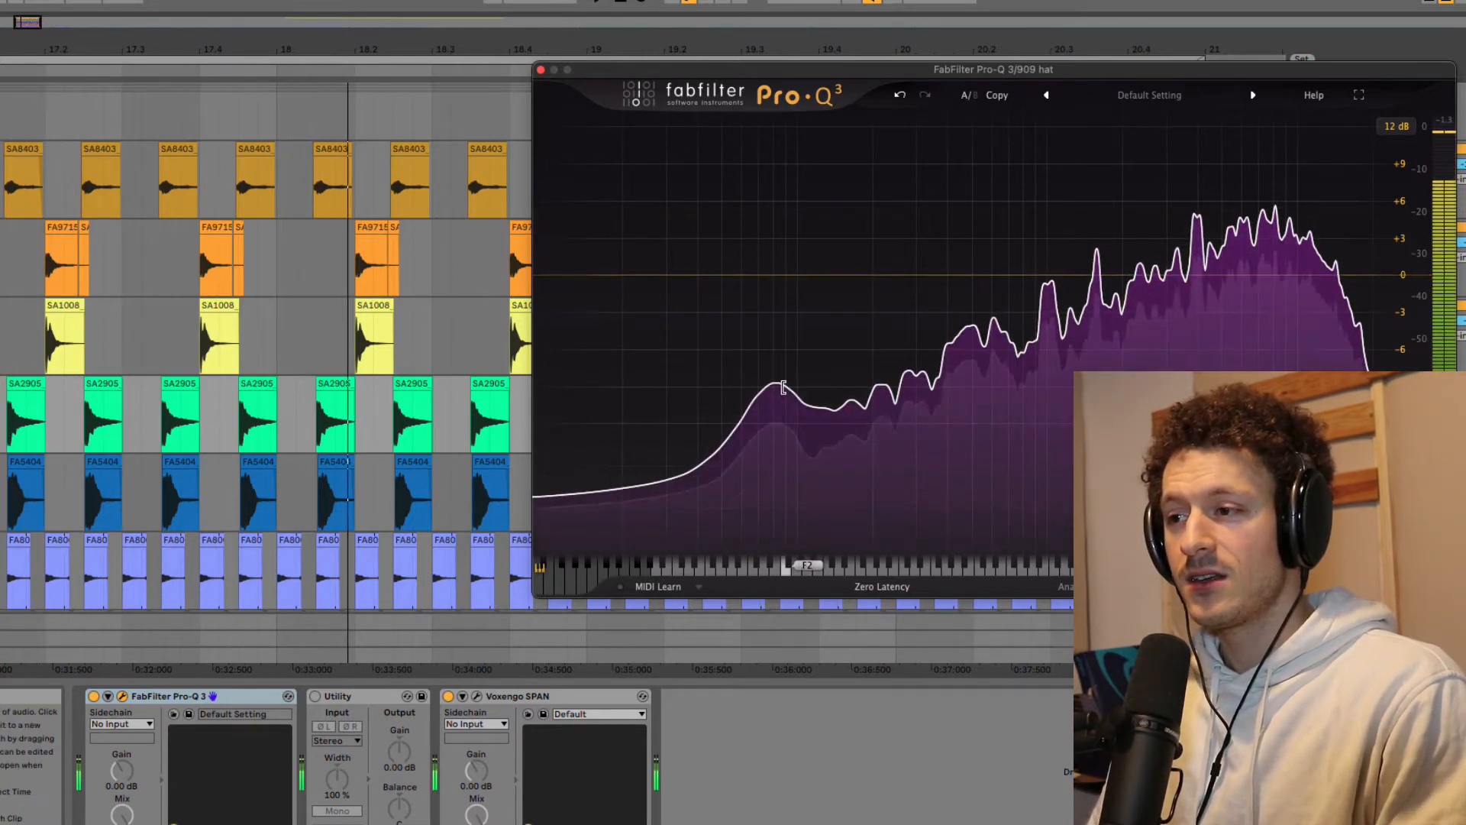
pyautogui.moveTo(782, 392)
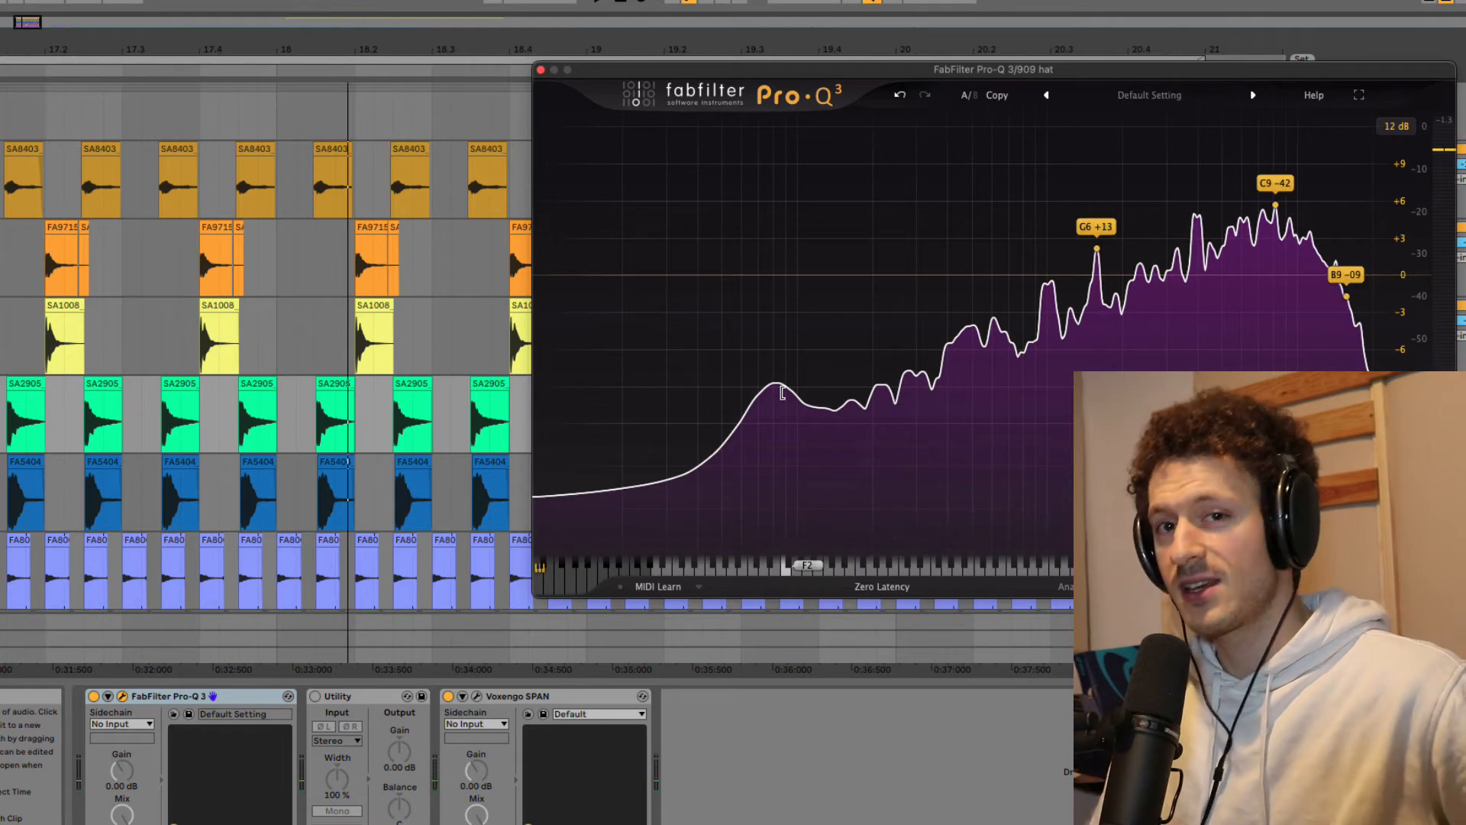
# Step: Close Pro-Q 3 on the 909 hat track, play the loop again, and review the Kick and Tops clips
pyautogui.click(541, 70)
pyautogui.press('space')
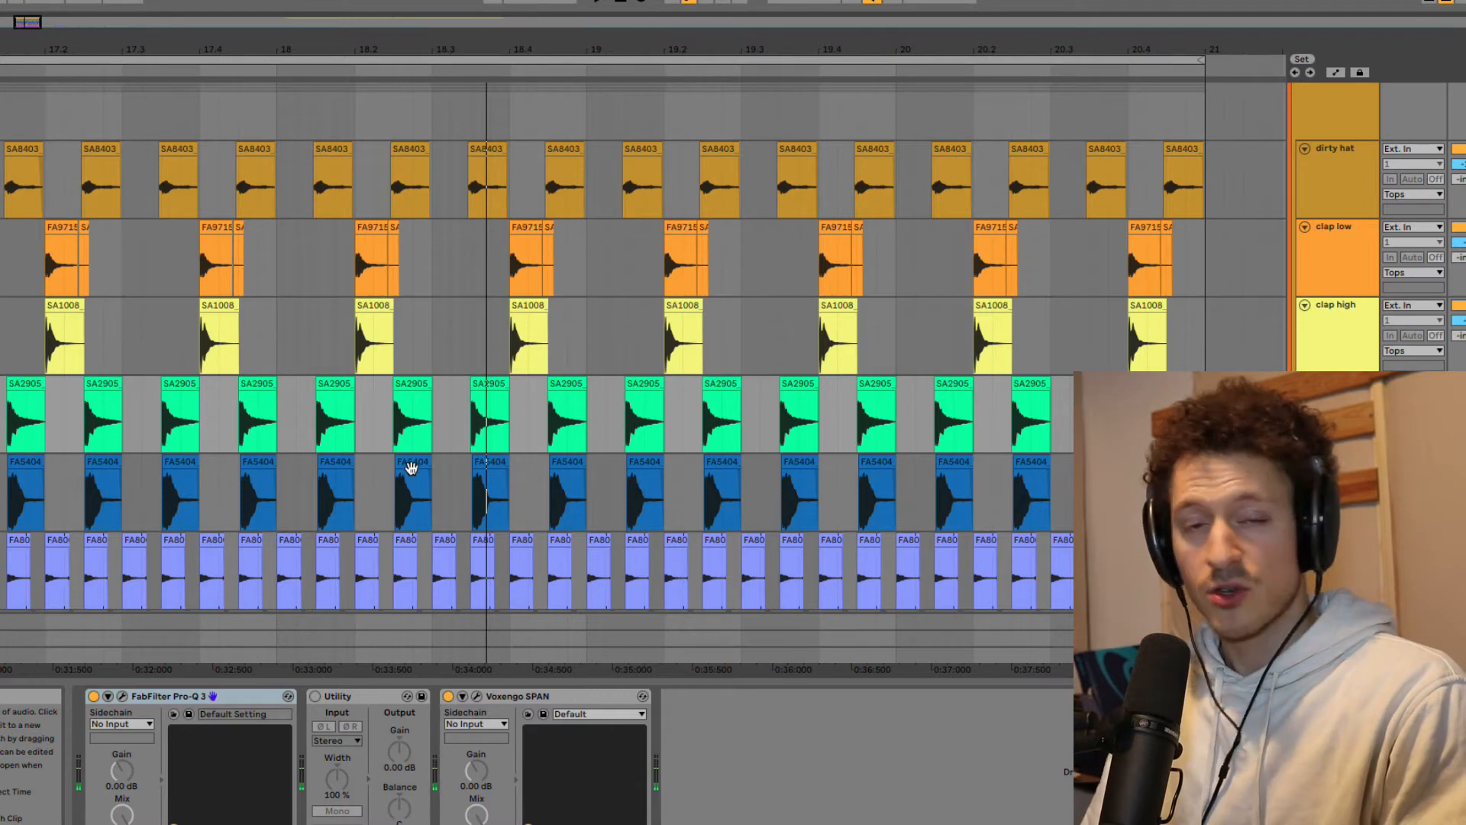
pyautogui.scroll(4, 411, 468)
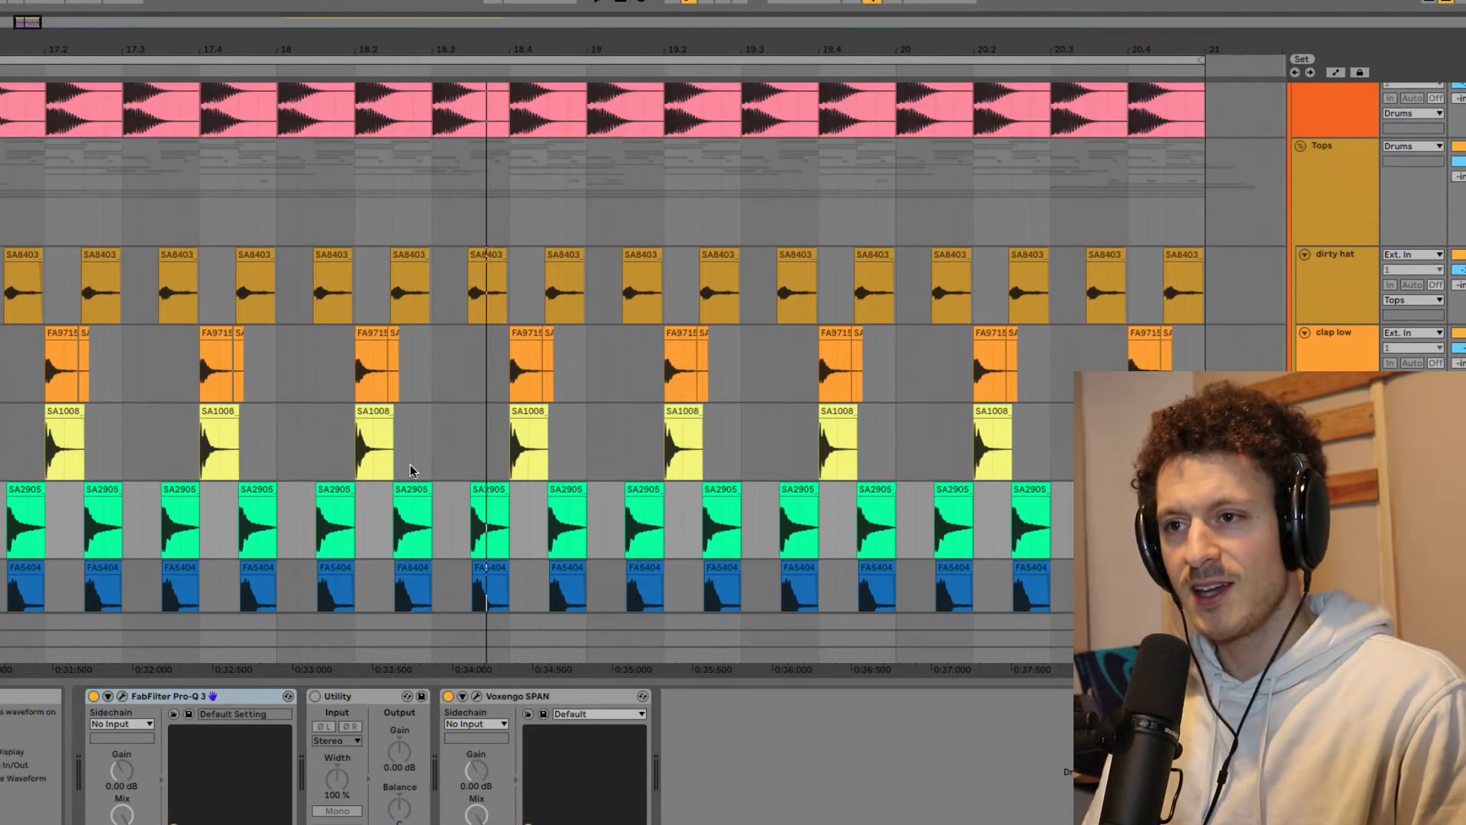
pyautogui.scroll(-1, 410, 464)
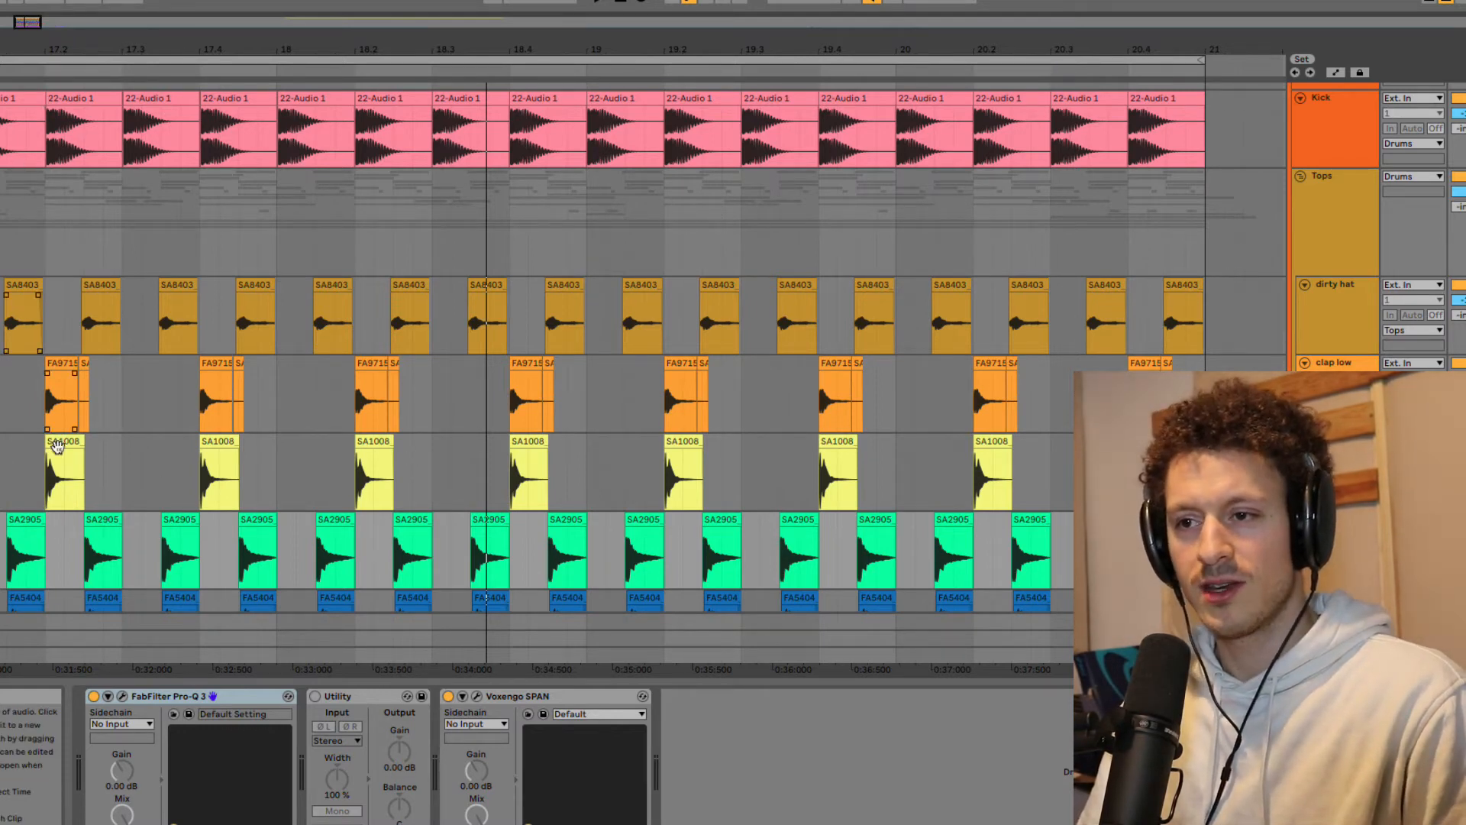
# Step: Play the loop from bar 17 to audition the 909 hat and high shaker clips together
pyautogui.scroll(-3, 57, 447)
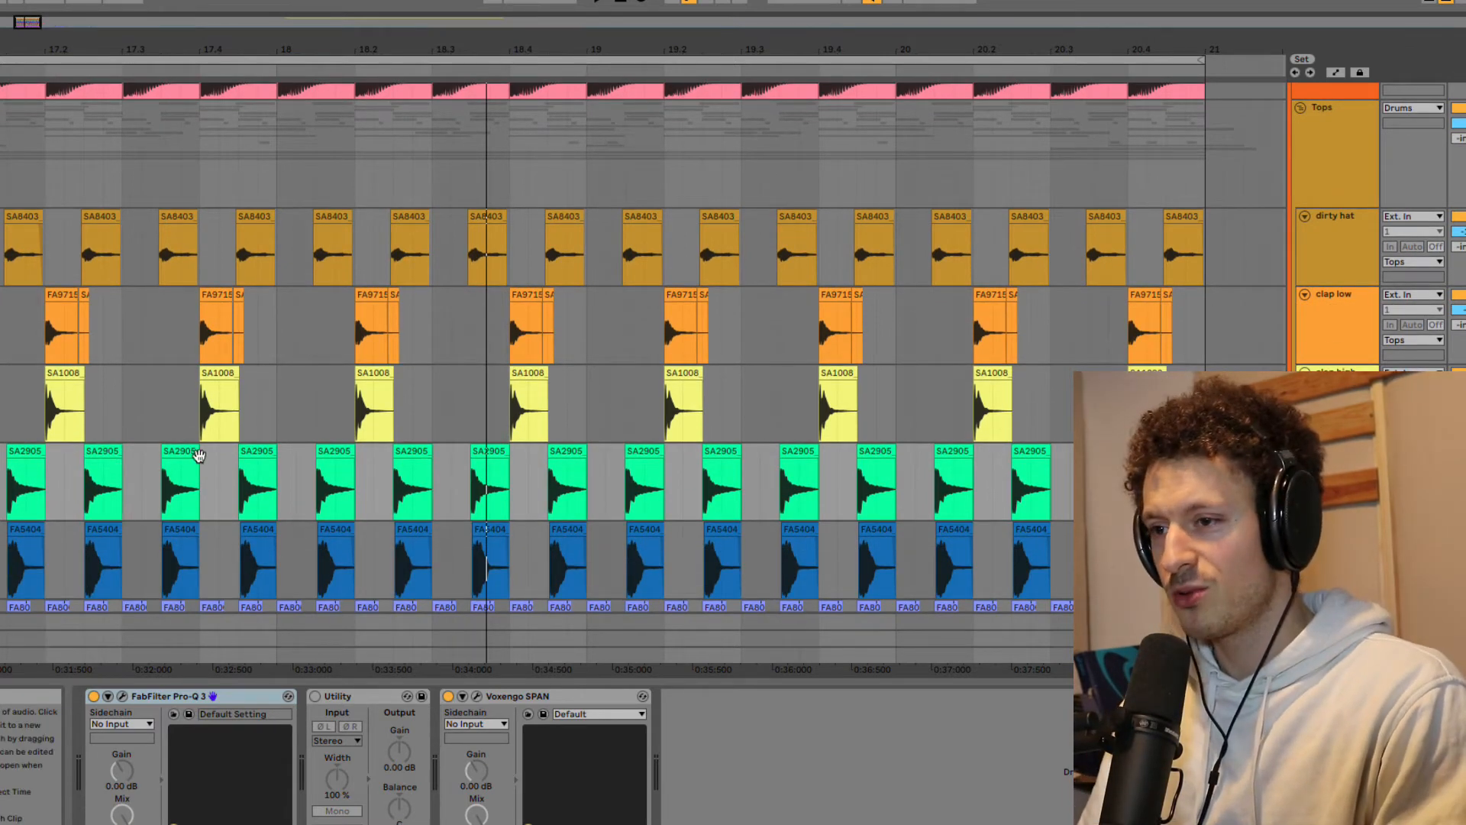
pyautogui.scroll(-2, 184, 460)
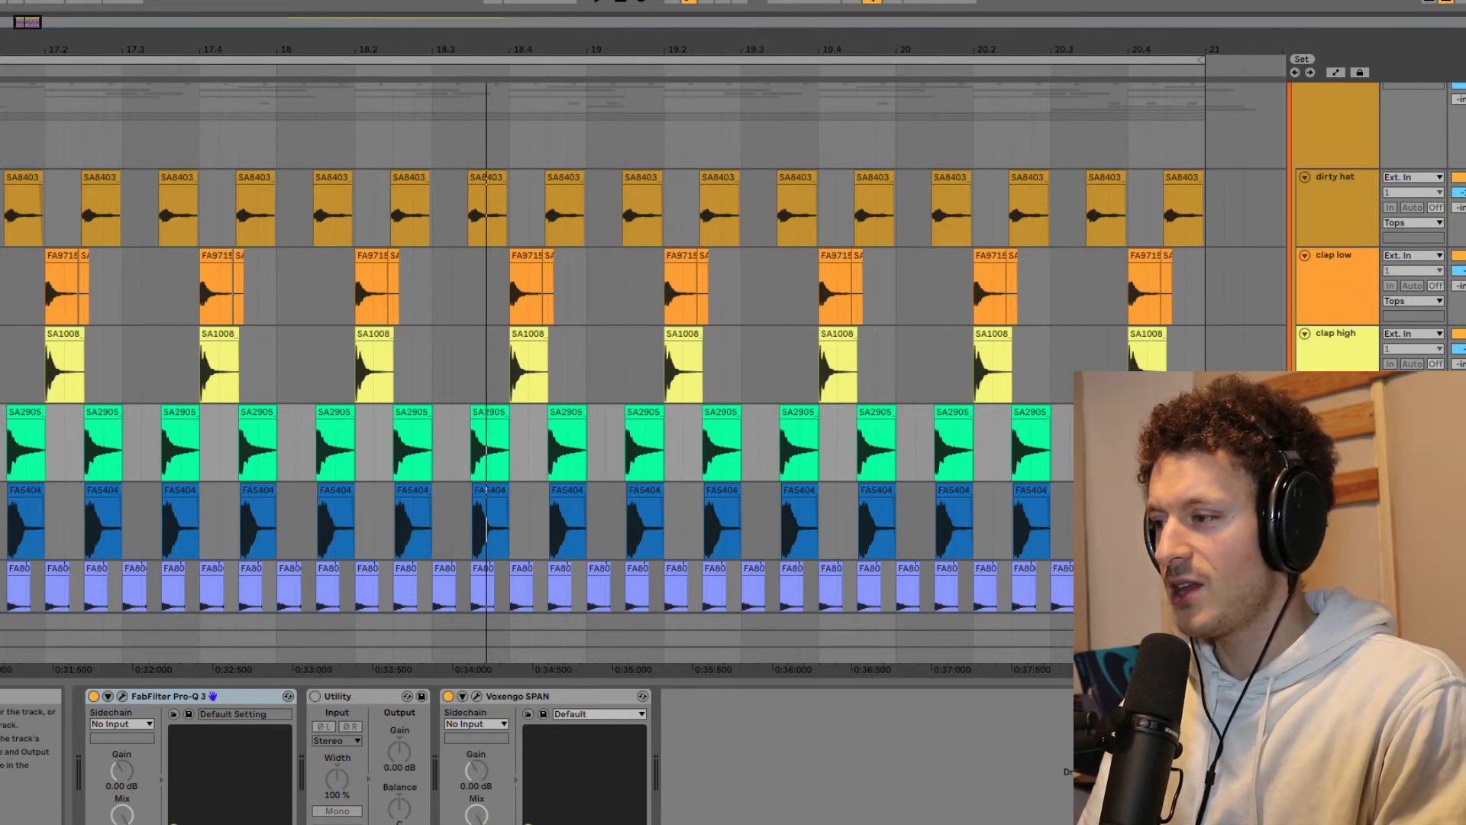
pyautogui.click(11, 519)
pyautogui.press('space')
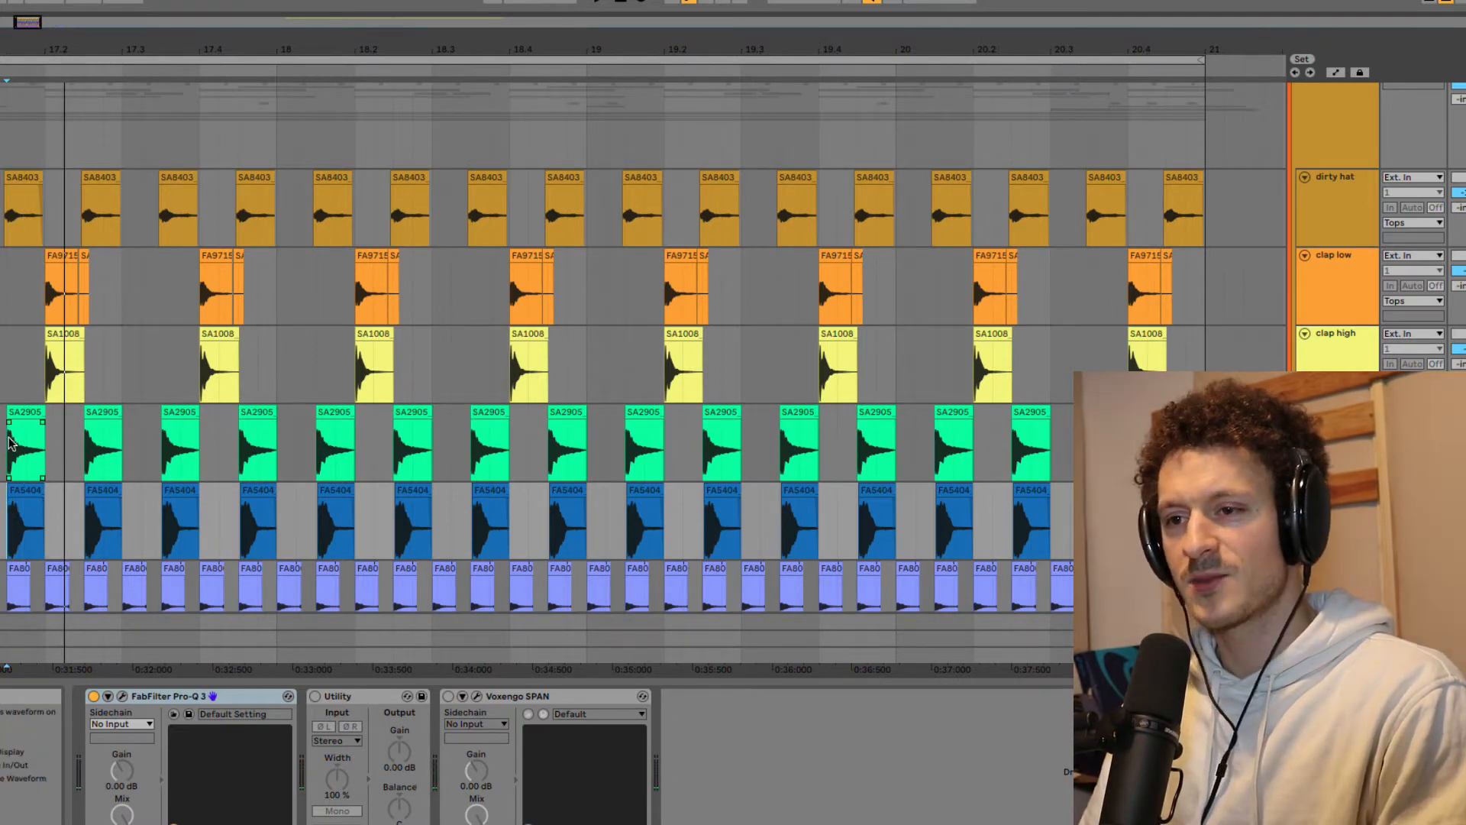
pyautogui.press('space')
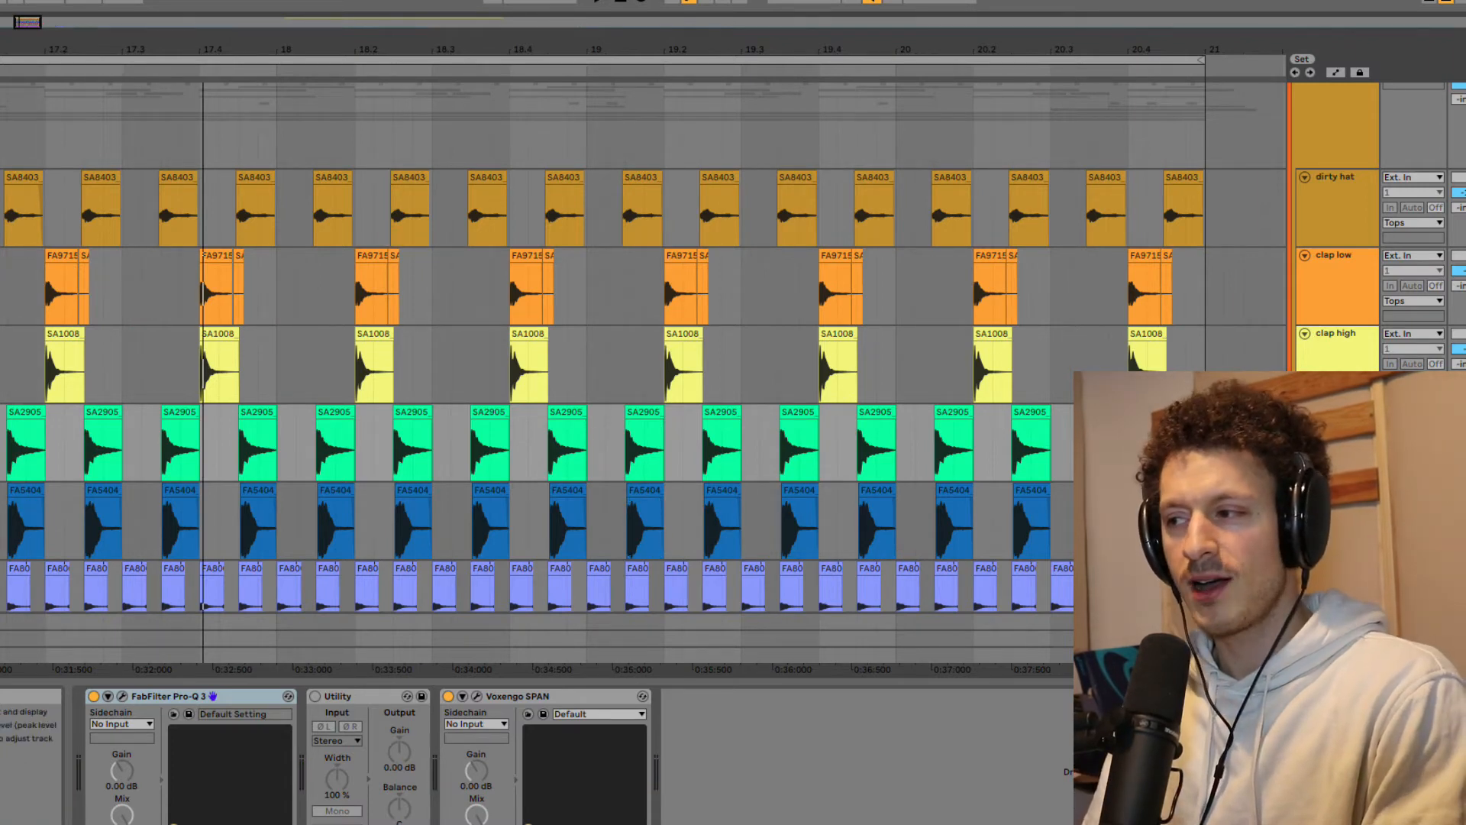
pyautogui.press('space')
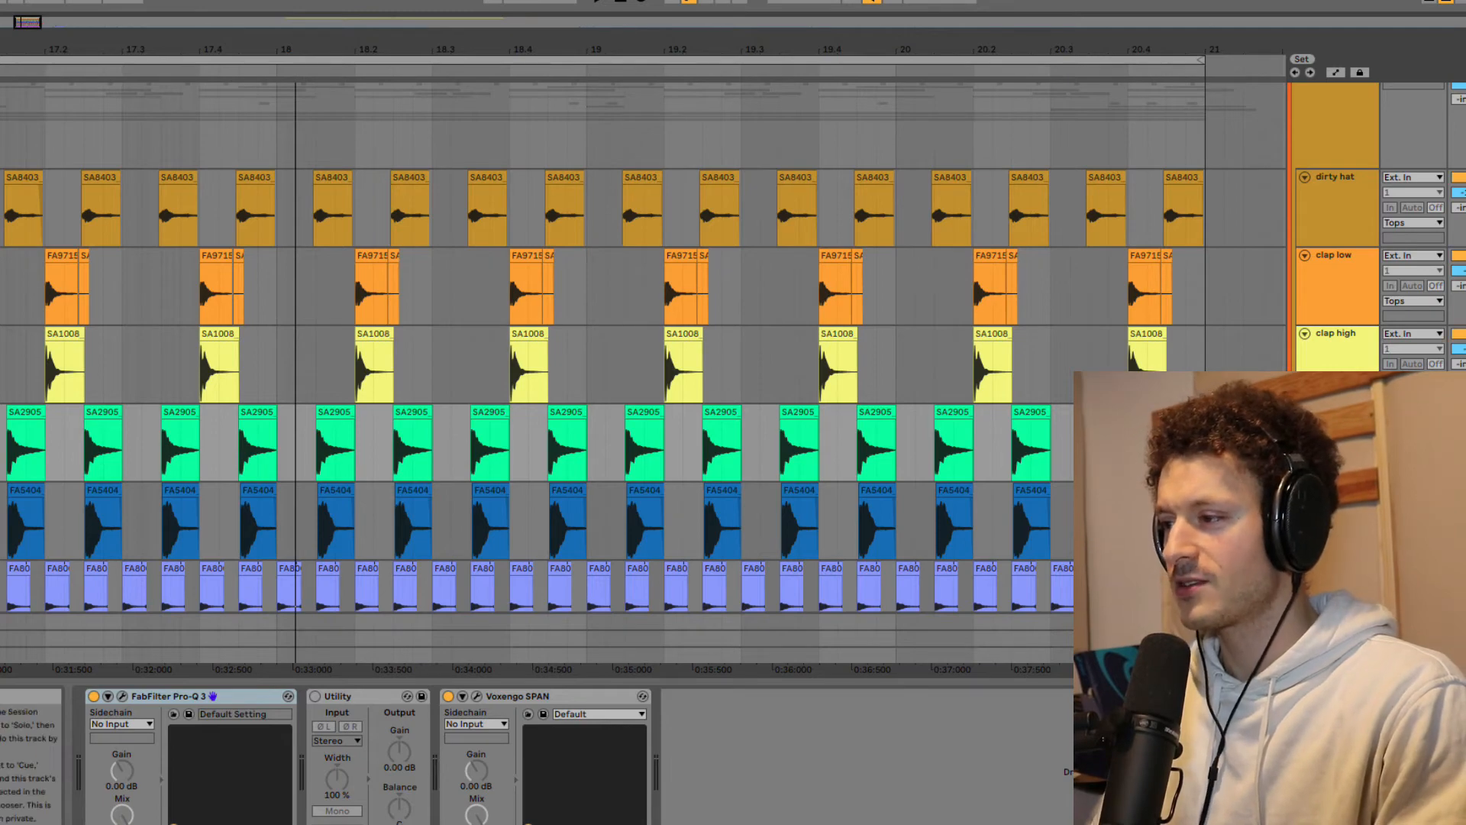
# Step: Place the playback start at bar 17 on the high shaker track and audition the FA5404 clips
pyautogui.scroll(-4, 1164, 365)
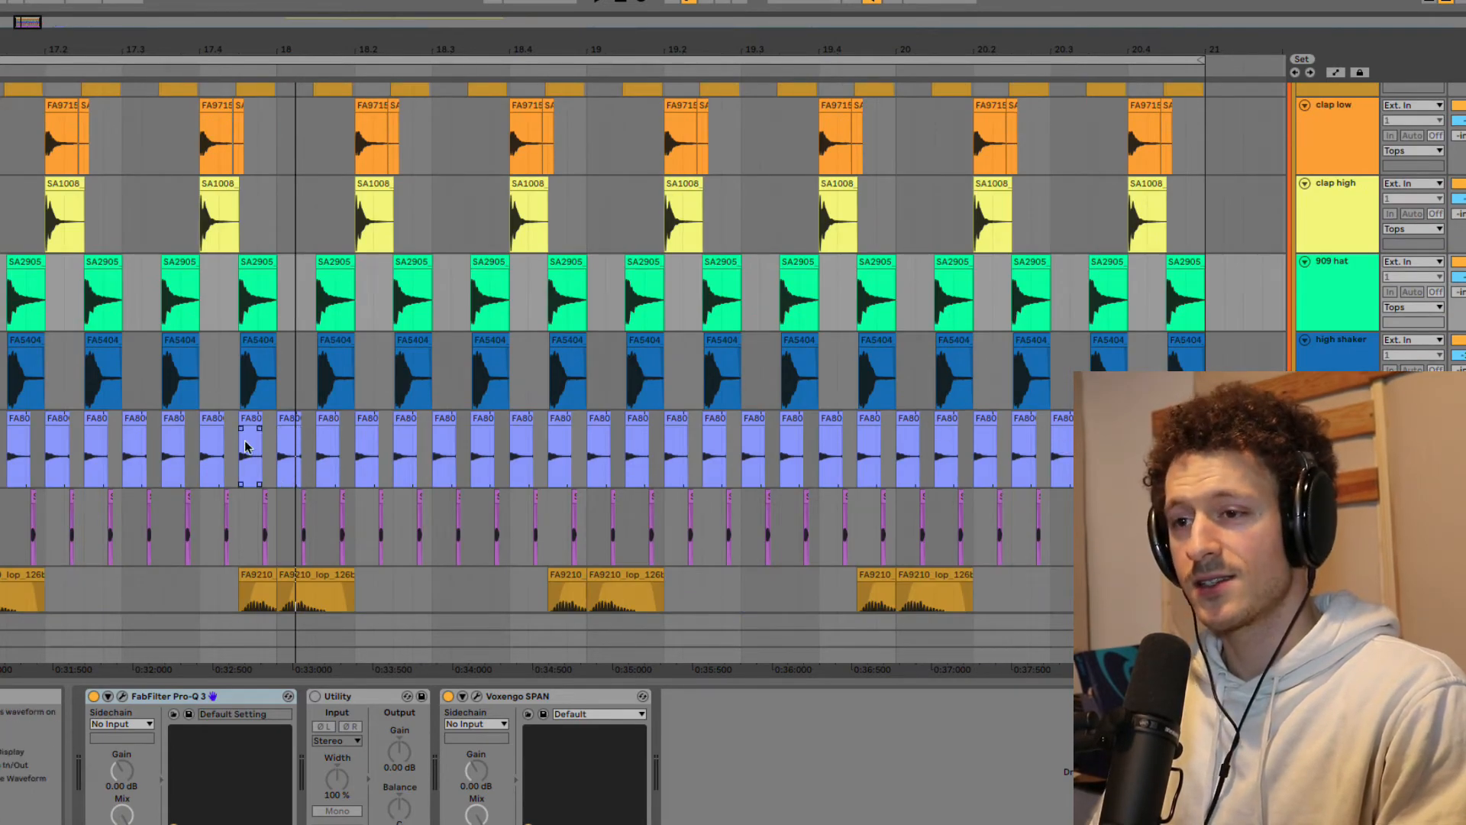
pyautogui.press('space')
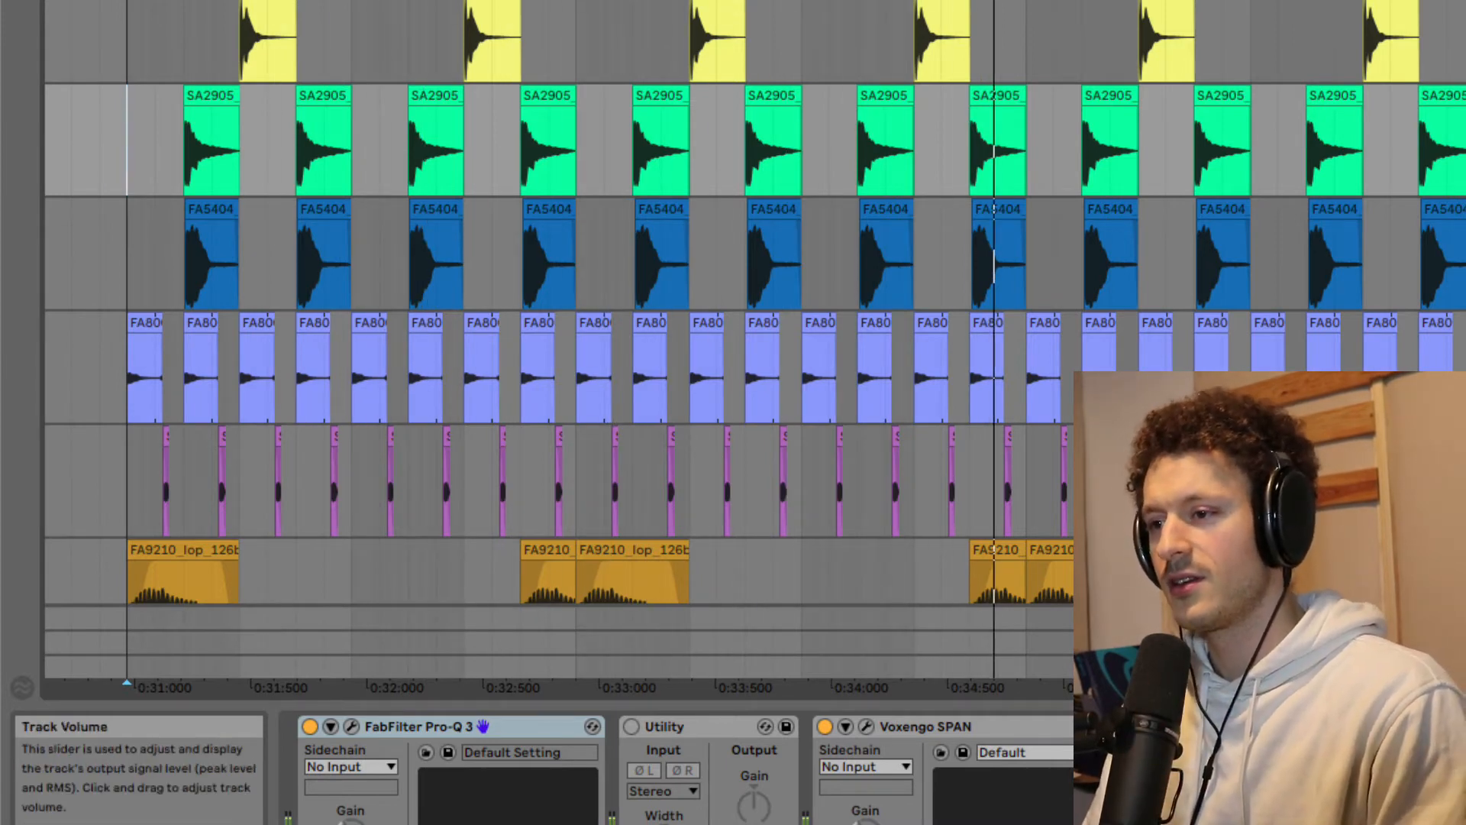
pyautogui.click(131, 273)
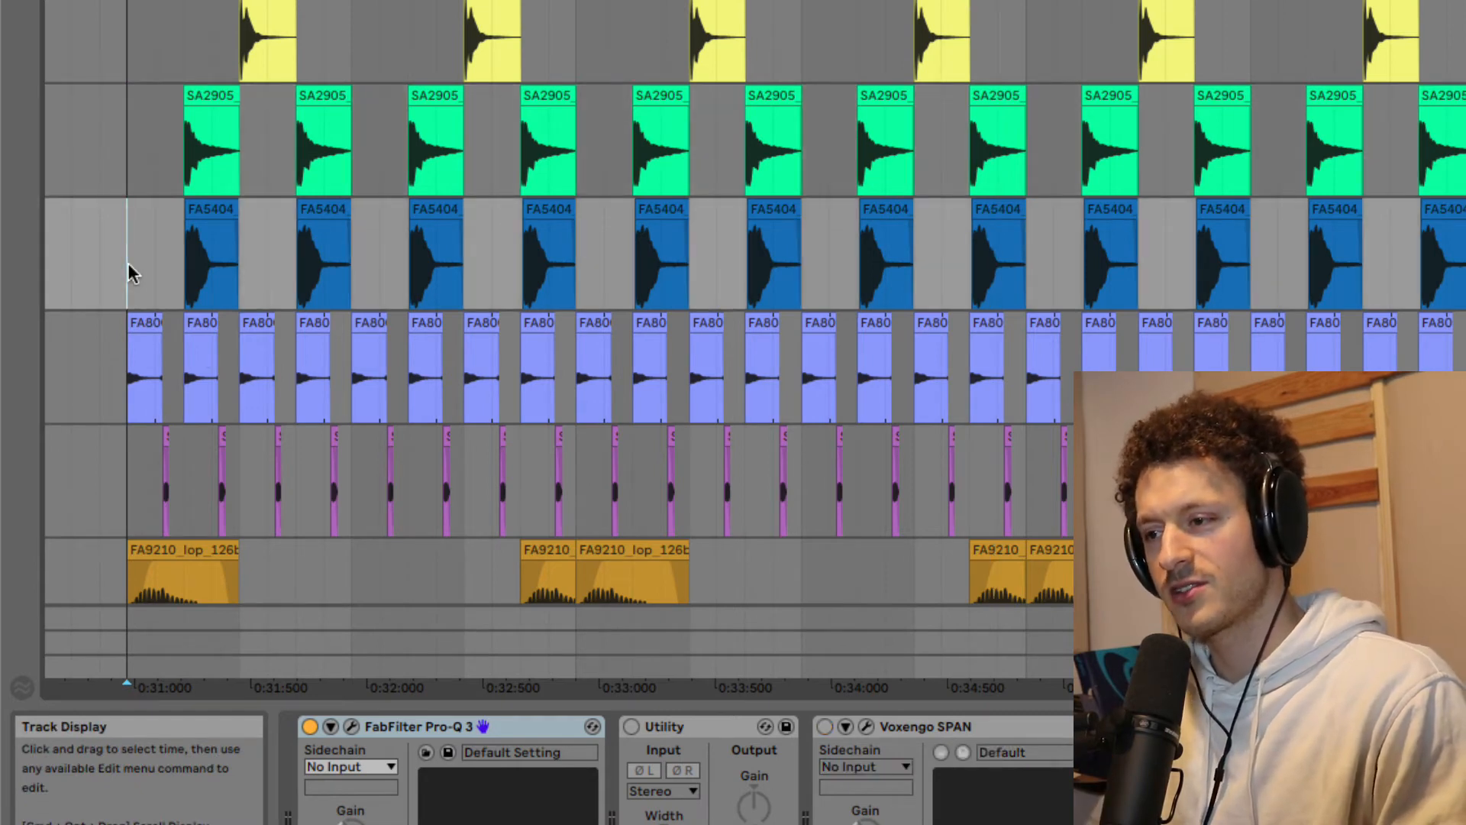
pyautogui.press('space')
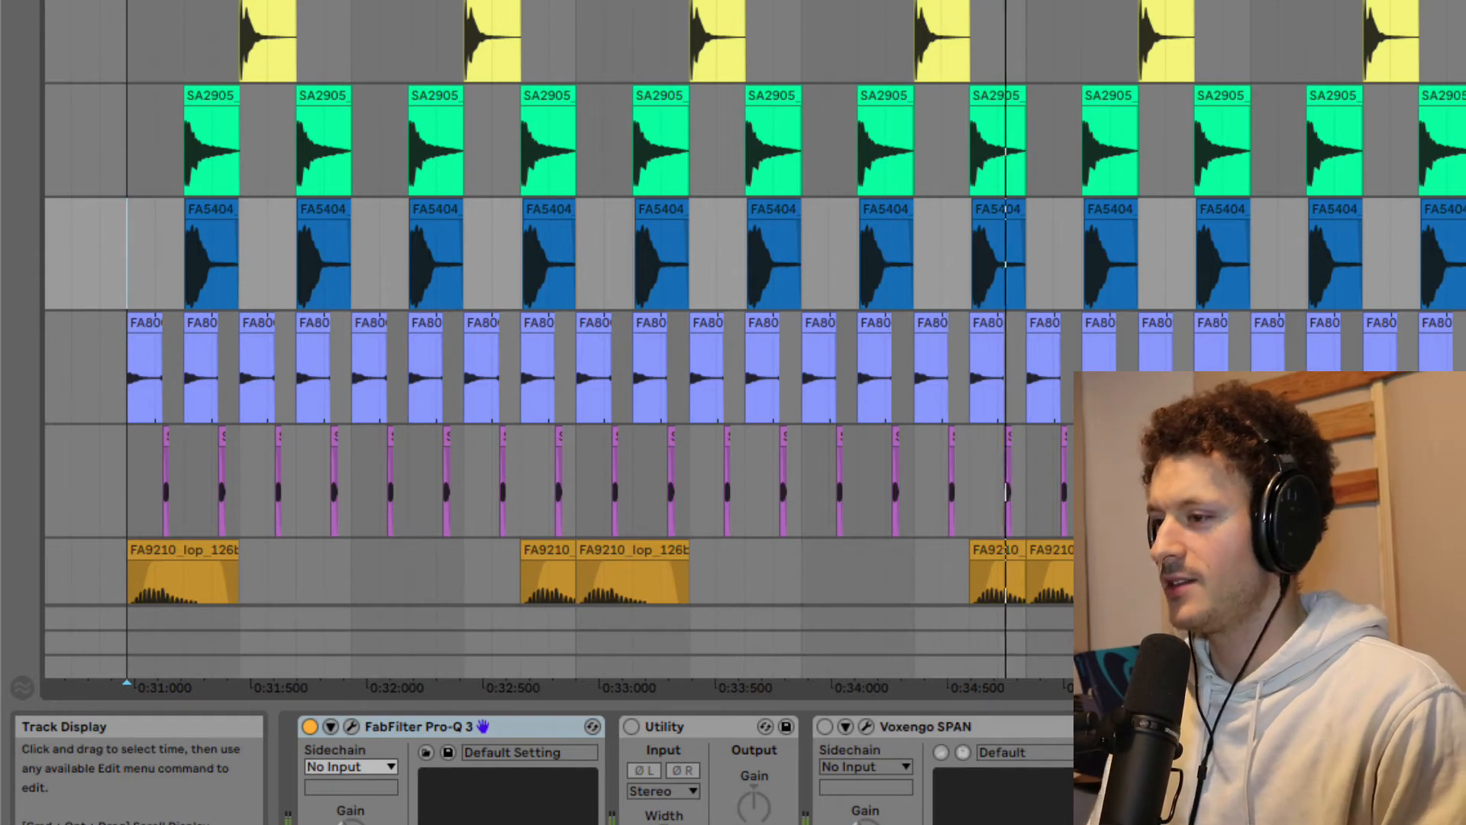
pyautogui.press('space')
# Step: Examine the first Shaker clips up close, playing from just before the first one and from bar 17 on the FA8004 track
pyautogui.click(147, 456)
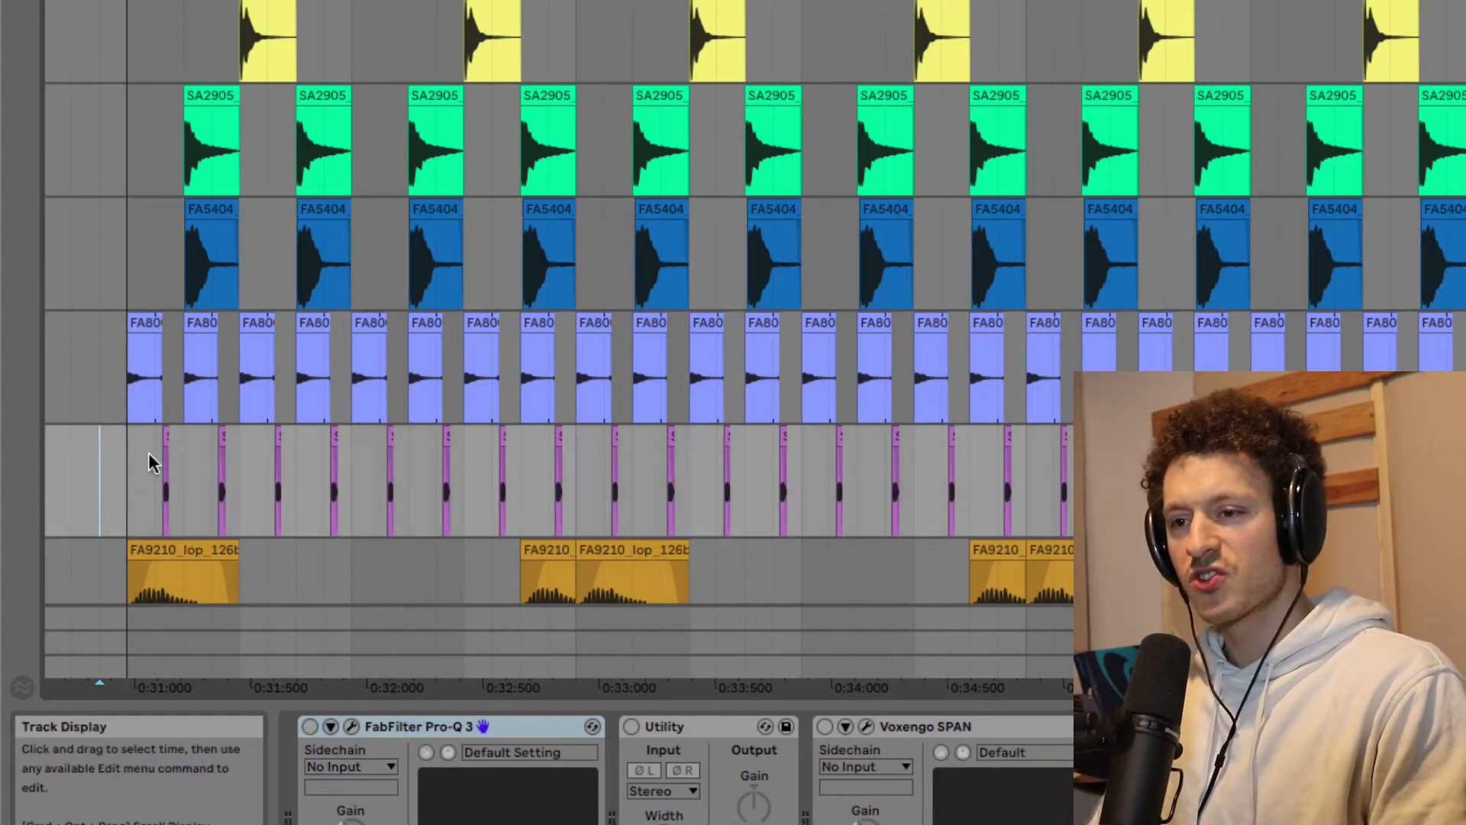
pyautogui.press('+')
pyautogui.press('+')
pyautogui.press('+')
pyautogui.press('+')
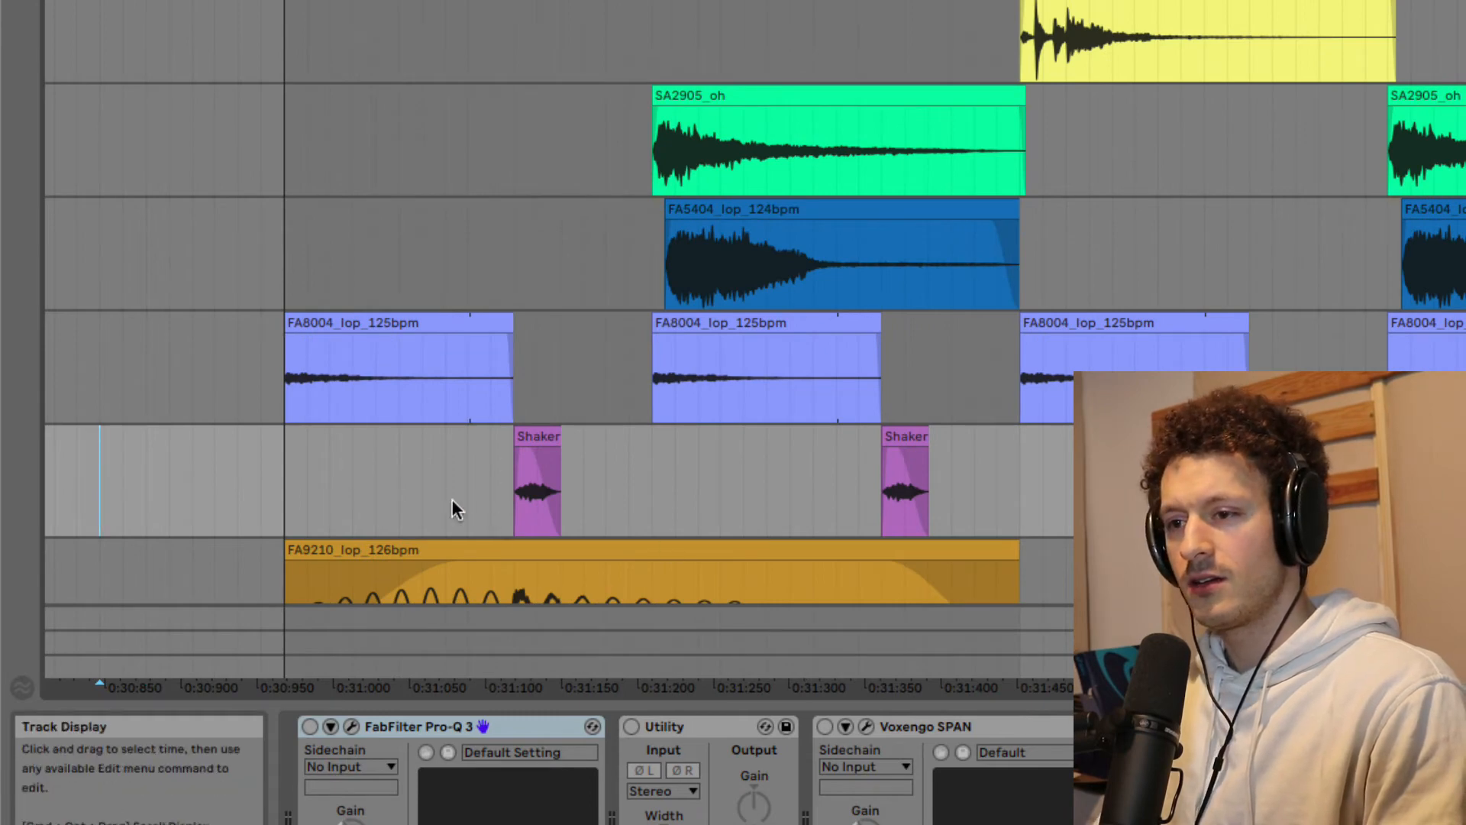
pyautogui.click(446, 489)
pyautogui.press('space')
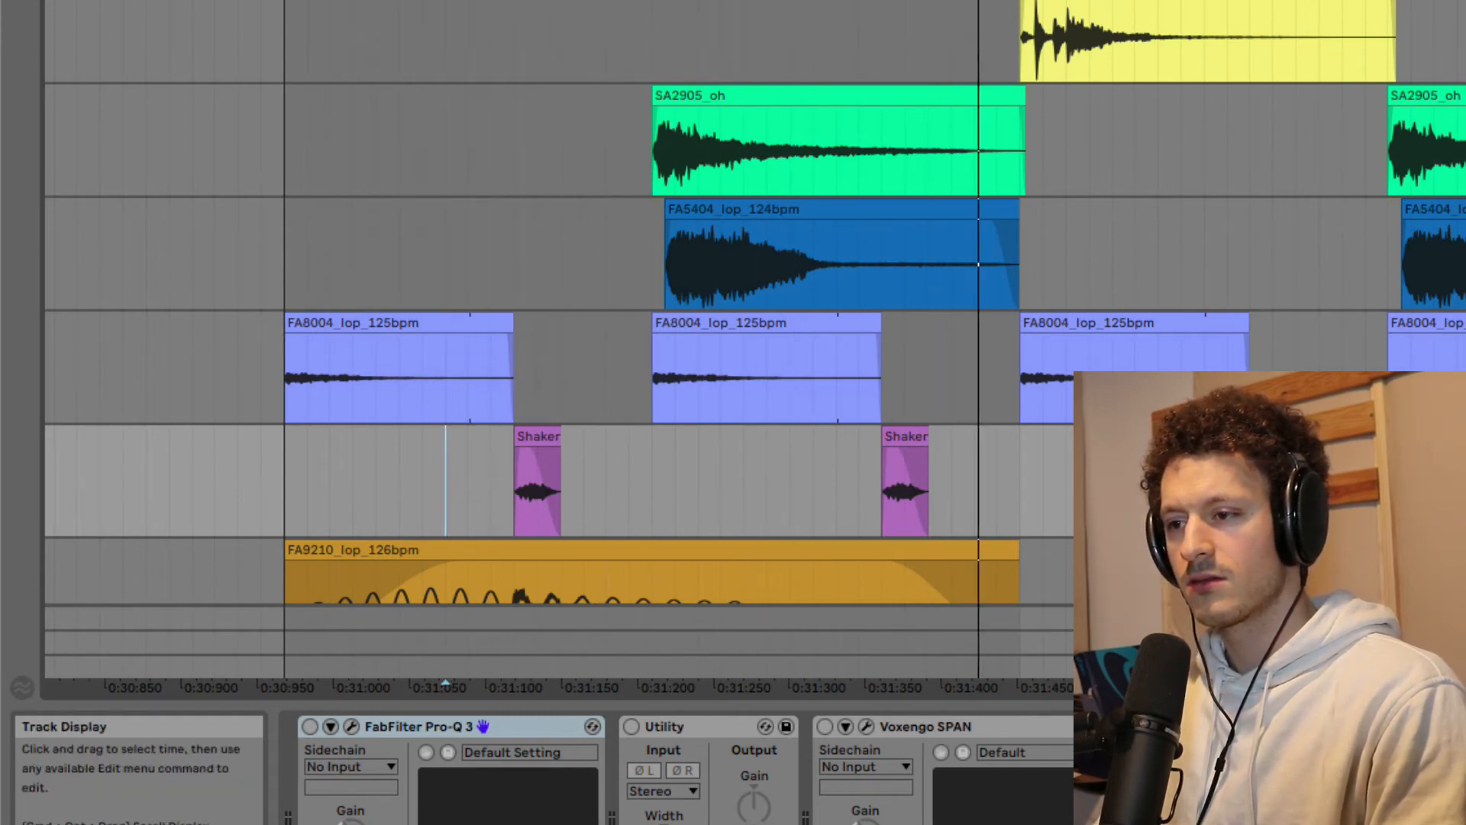
pyautogui.click(287, 377)
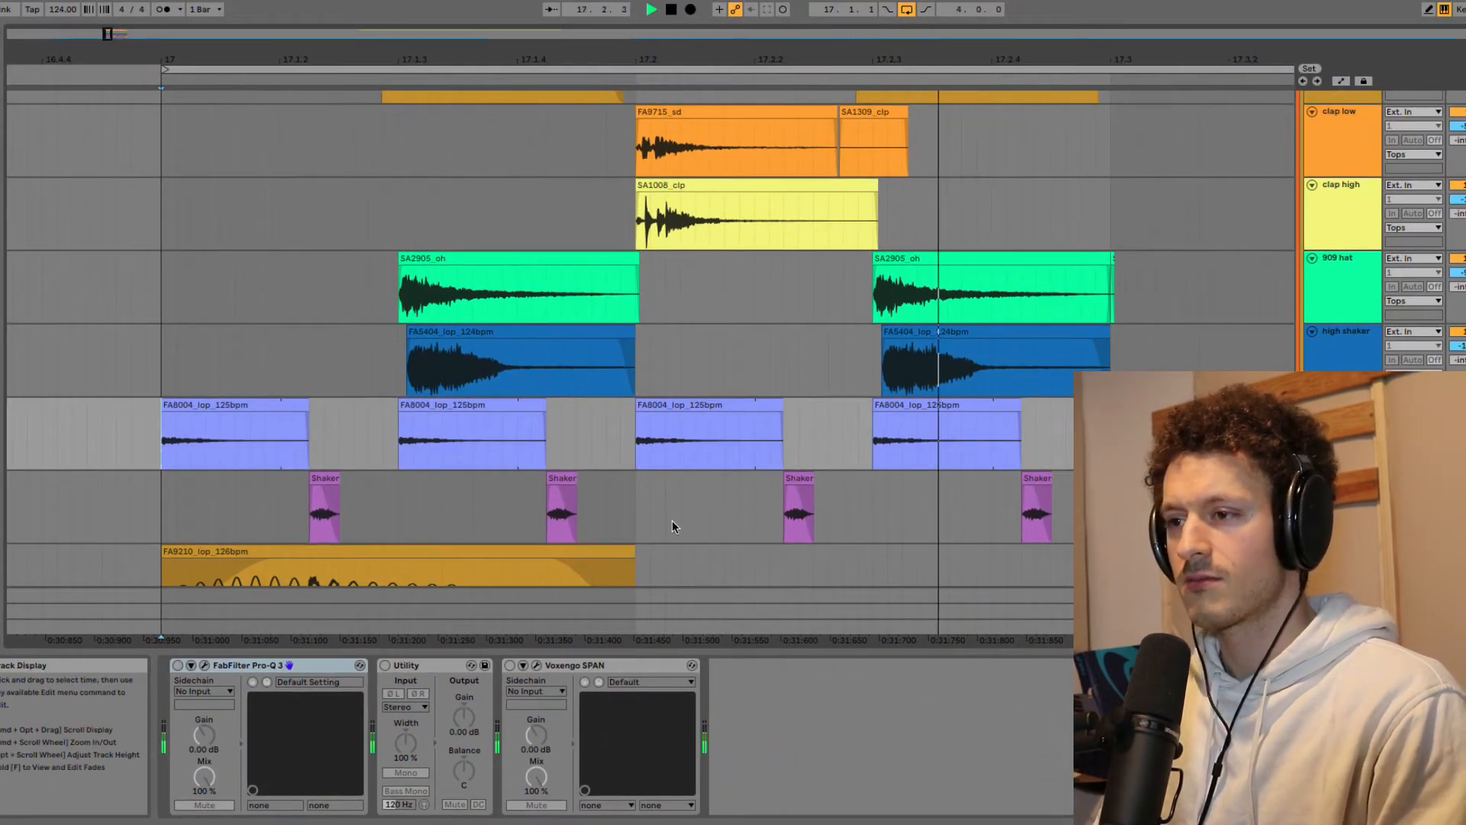
# Step: Play the loop from just after the first FA9210 clip, around beat 17.2, on the FA9210 track
pyautogui.scroll(-5, 675, 521)
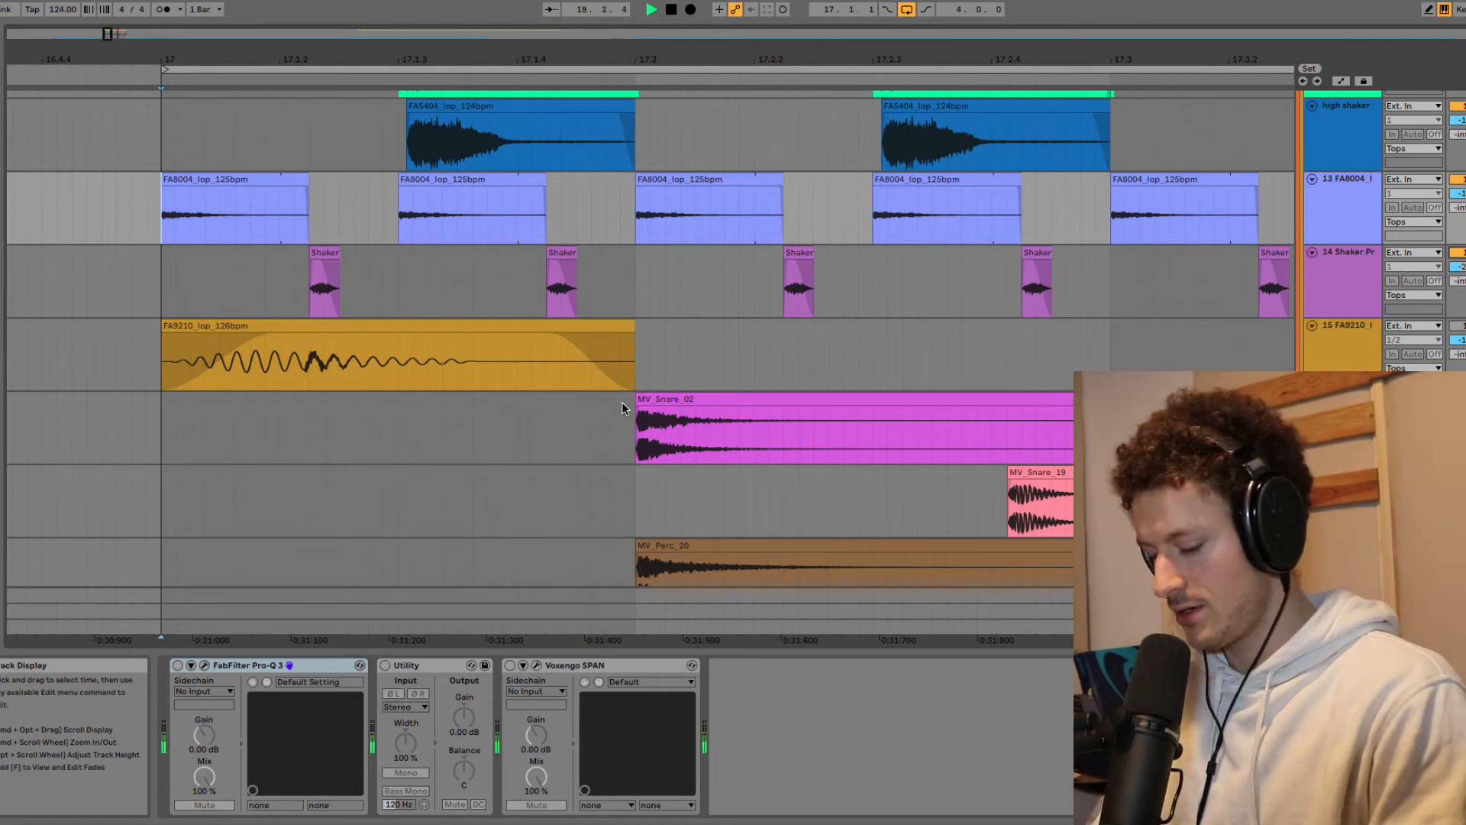
pyautogui.click(665, 379)
pyautogui.press('-')
pyautogui.press('-')
pyautogui.press('-')
pyautogui.press('-')
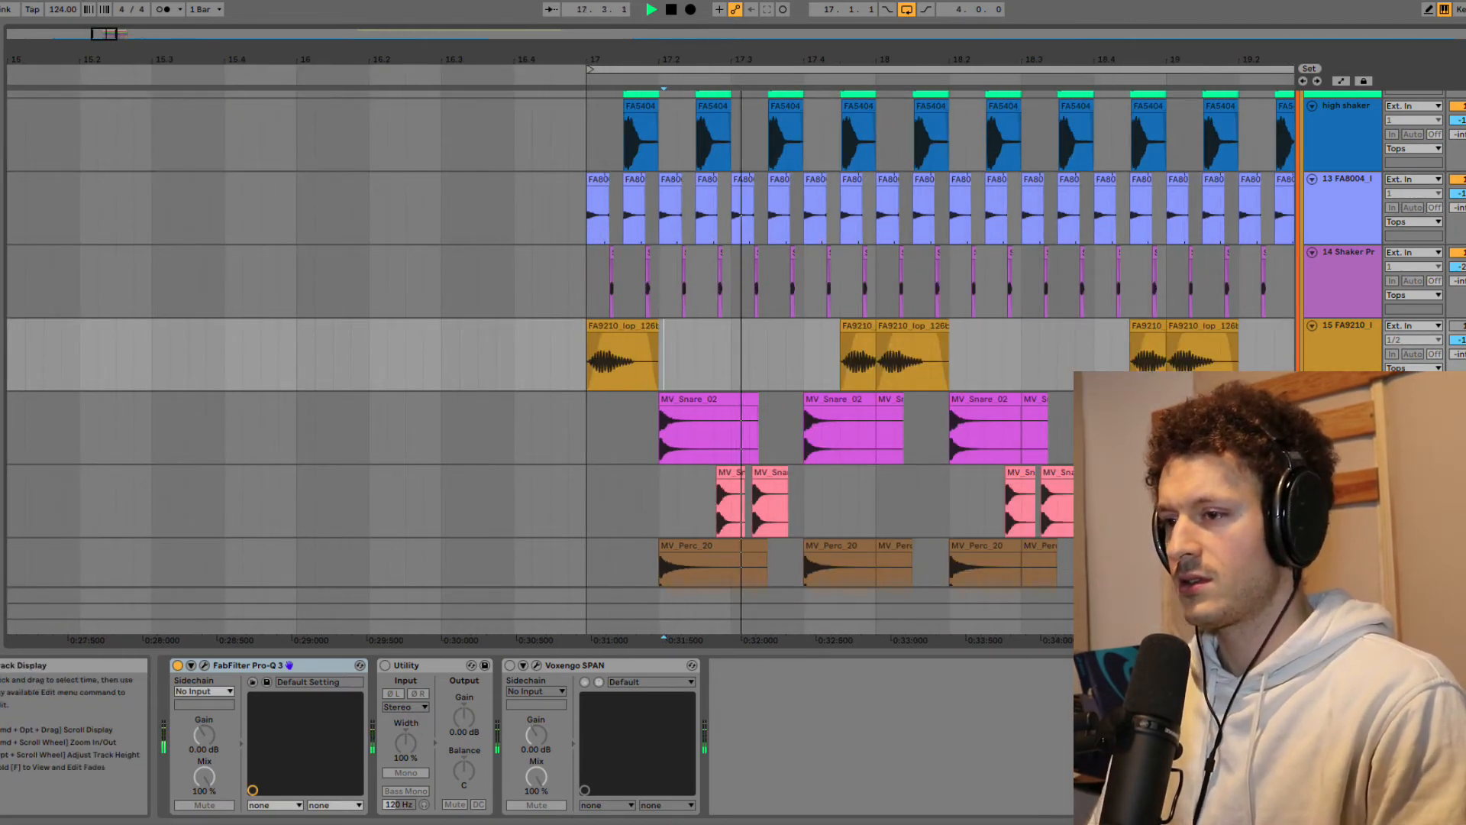
pyautogui.press('space')
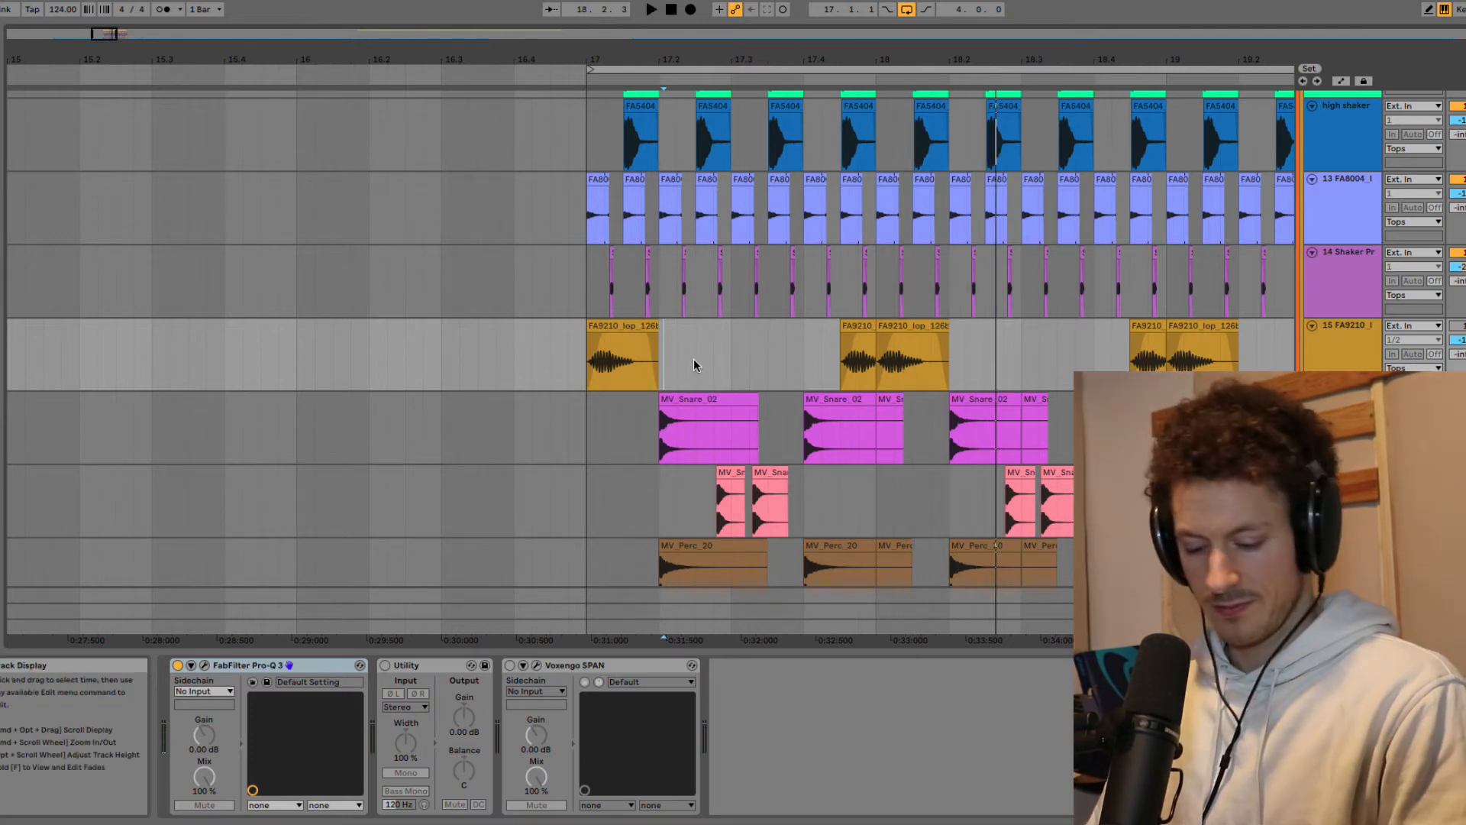
# Step: Select the first FA9210 clip, play it from bar 17, and open the track's Pro-Q 3 to view its low cut
pyautogui.hscroll(3, 675, 370)
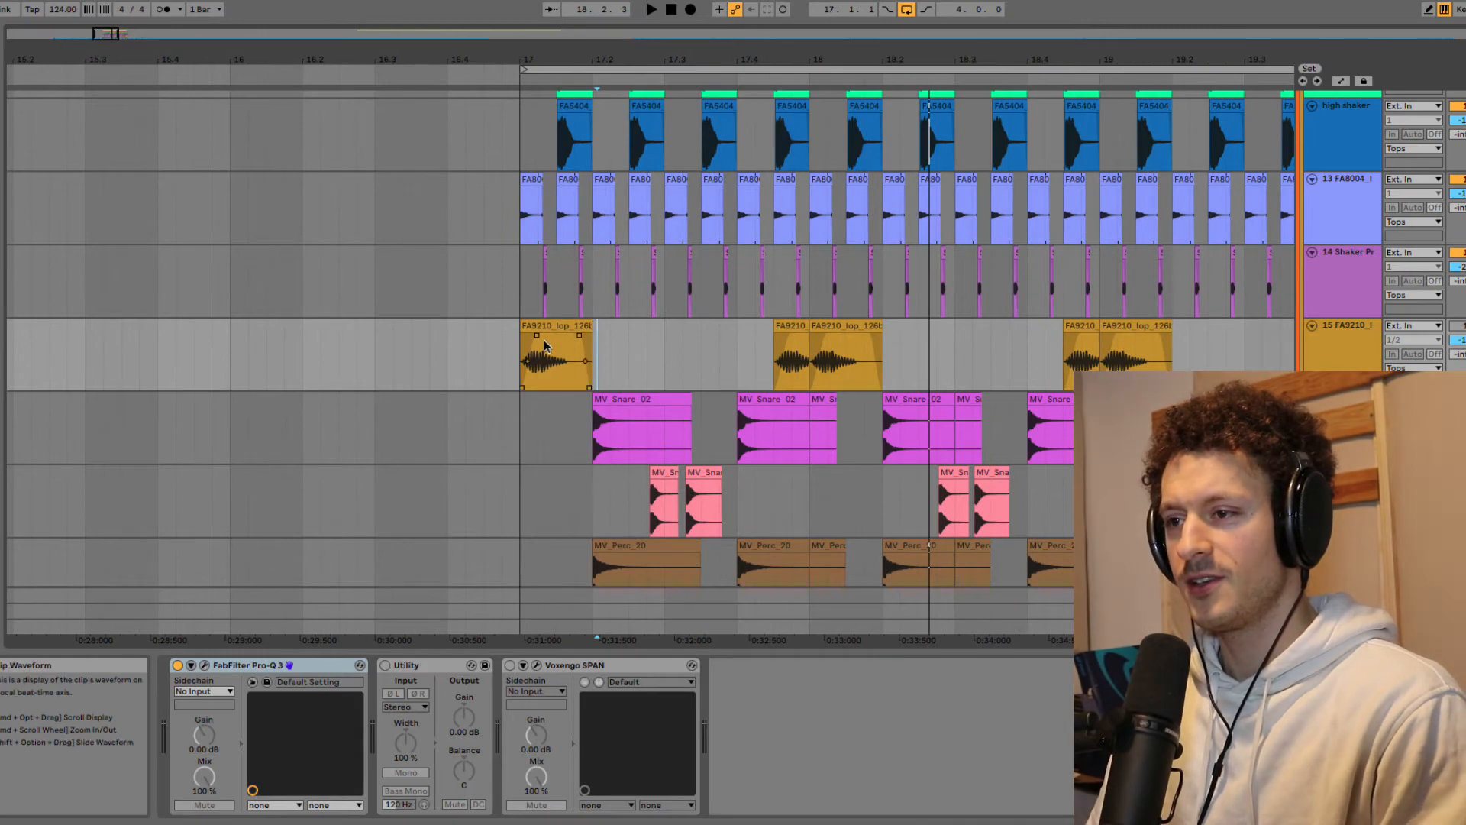
pyautogui.click(544, 327)
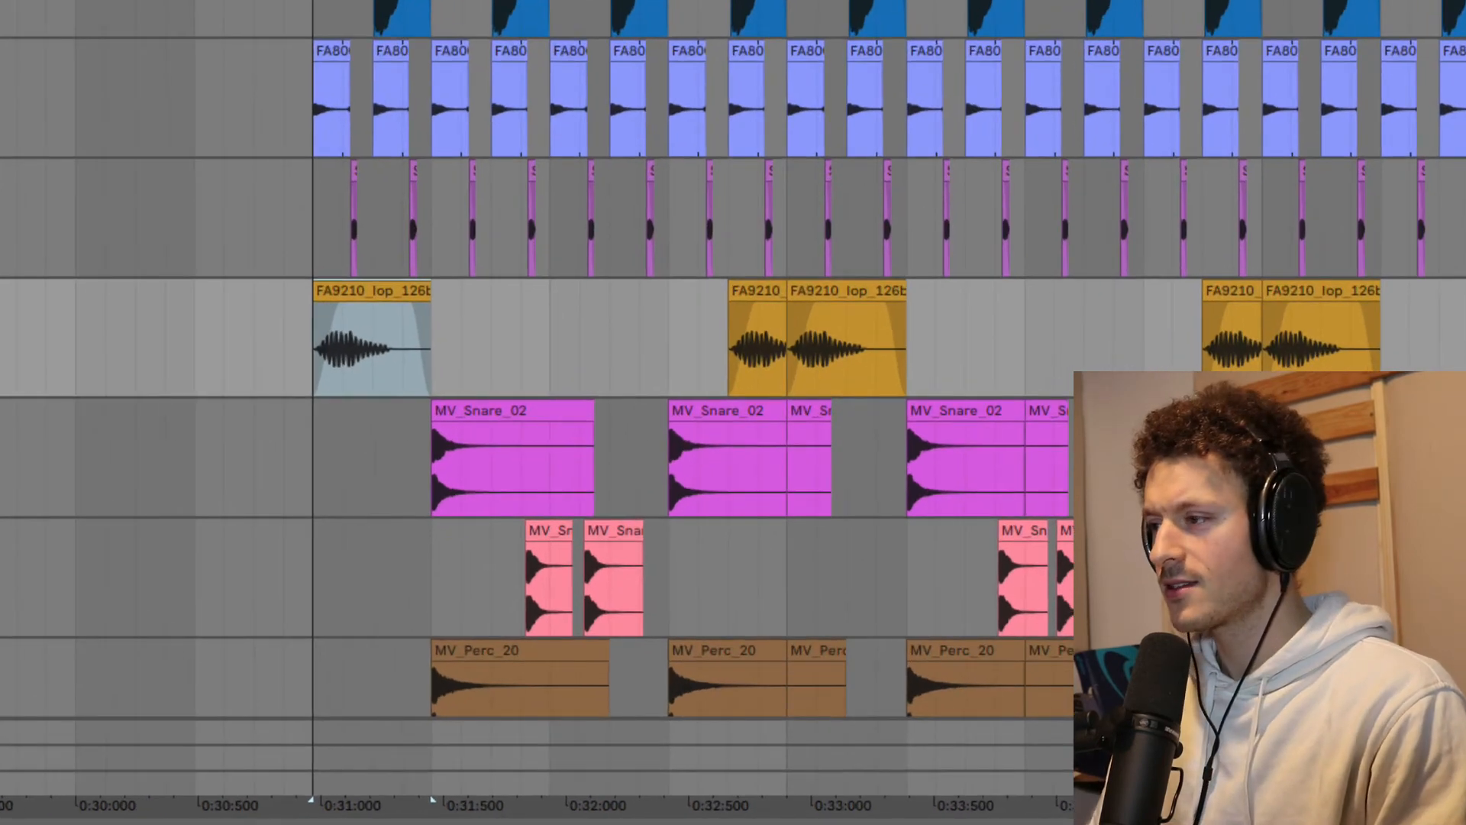
pyautogui.click(313, 337)
pyautogui.press('space')
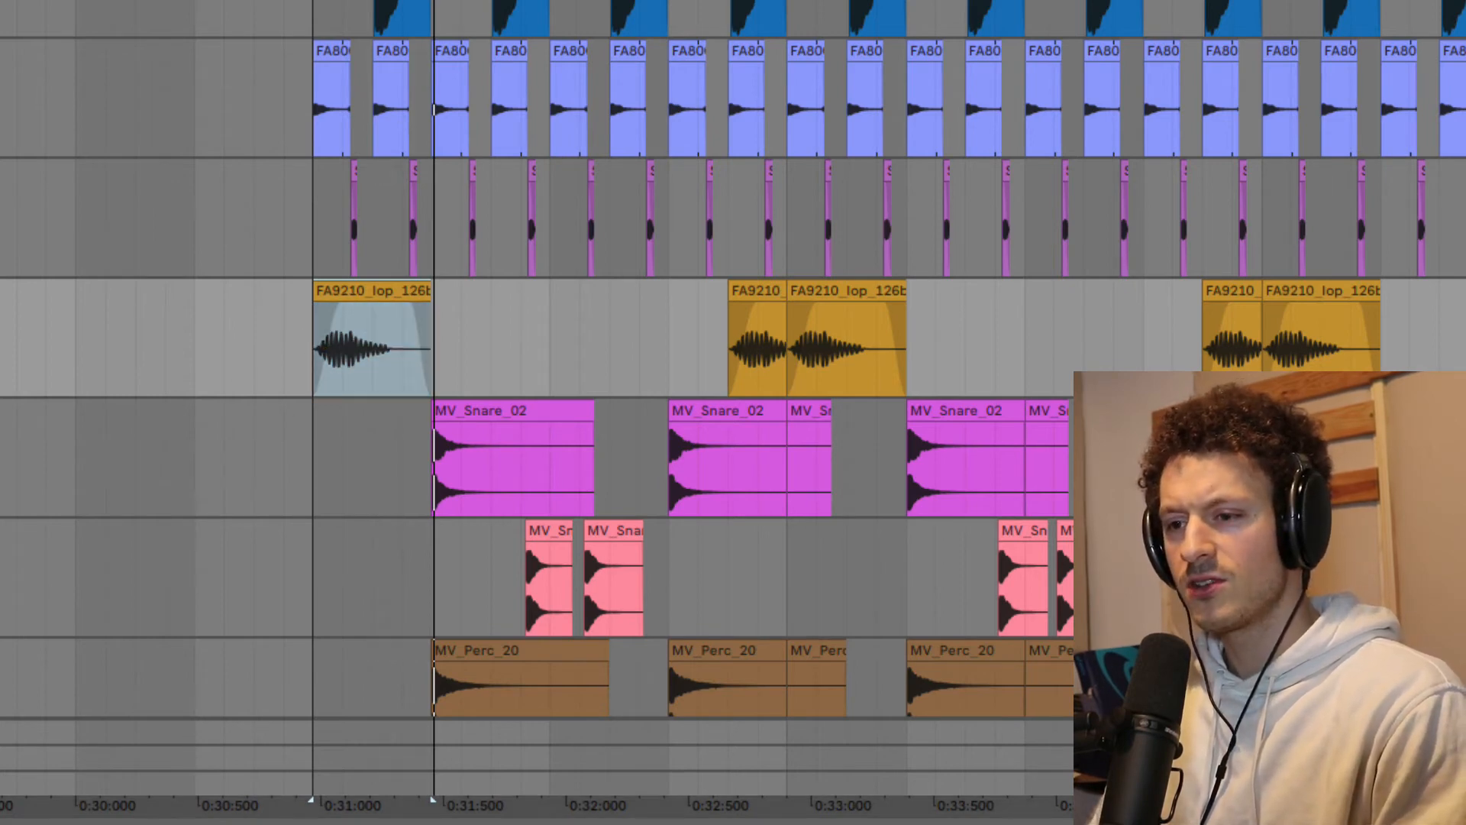
pyautogui.press('space')
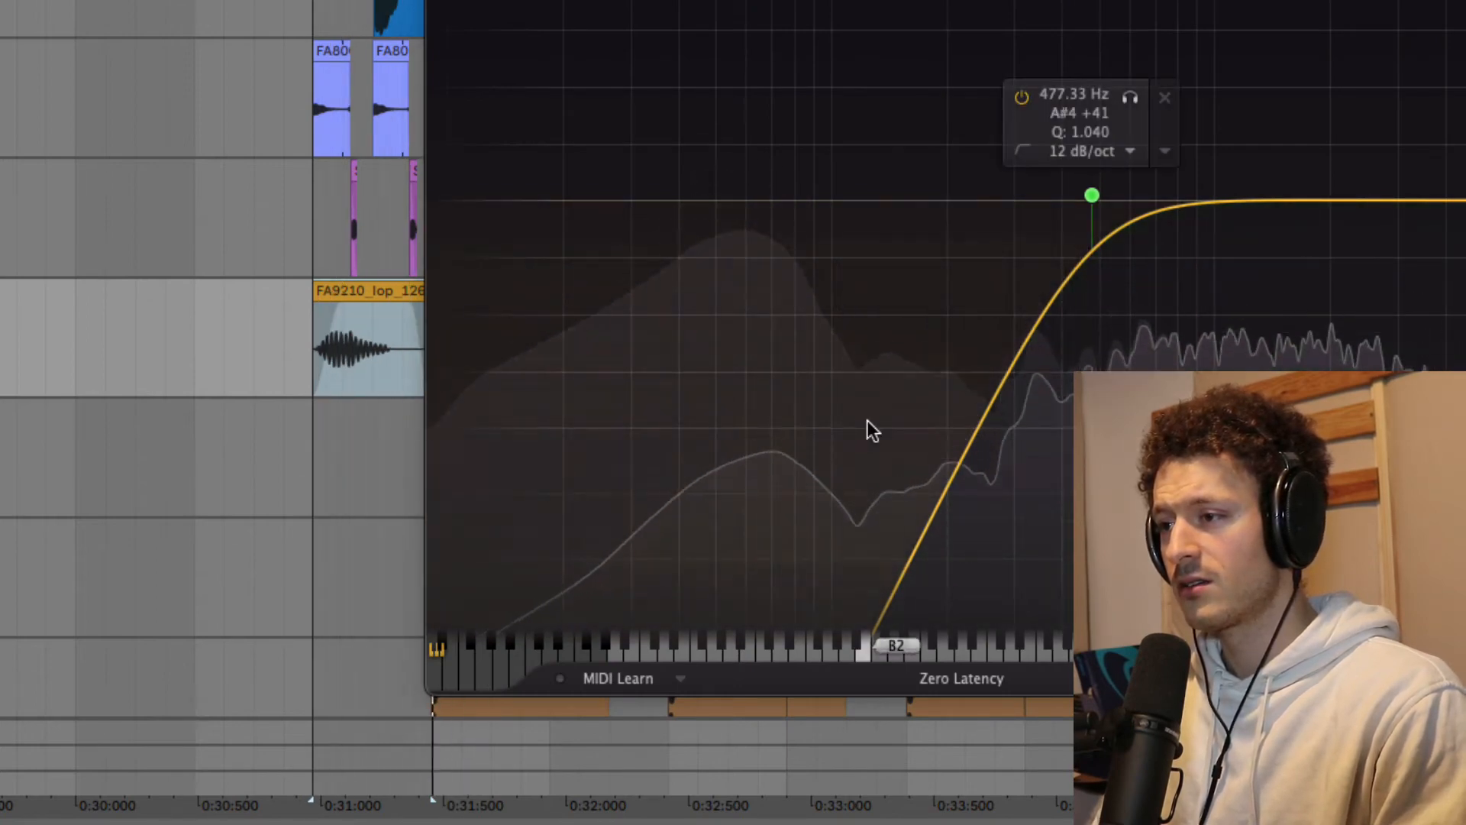
# Step: Try a 24 dB/oct slope on the 477.33 Hz low cut in the FA9210 track's Pro-Q 3 and undo it
pyautogui.moveTo(1090, 192)
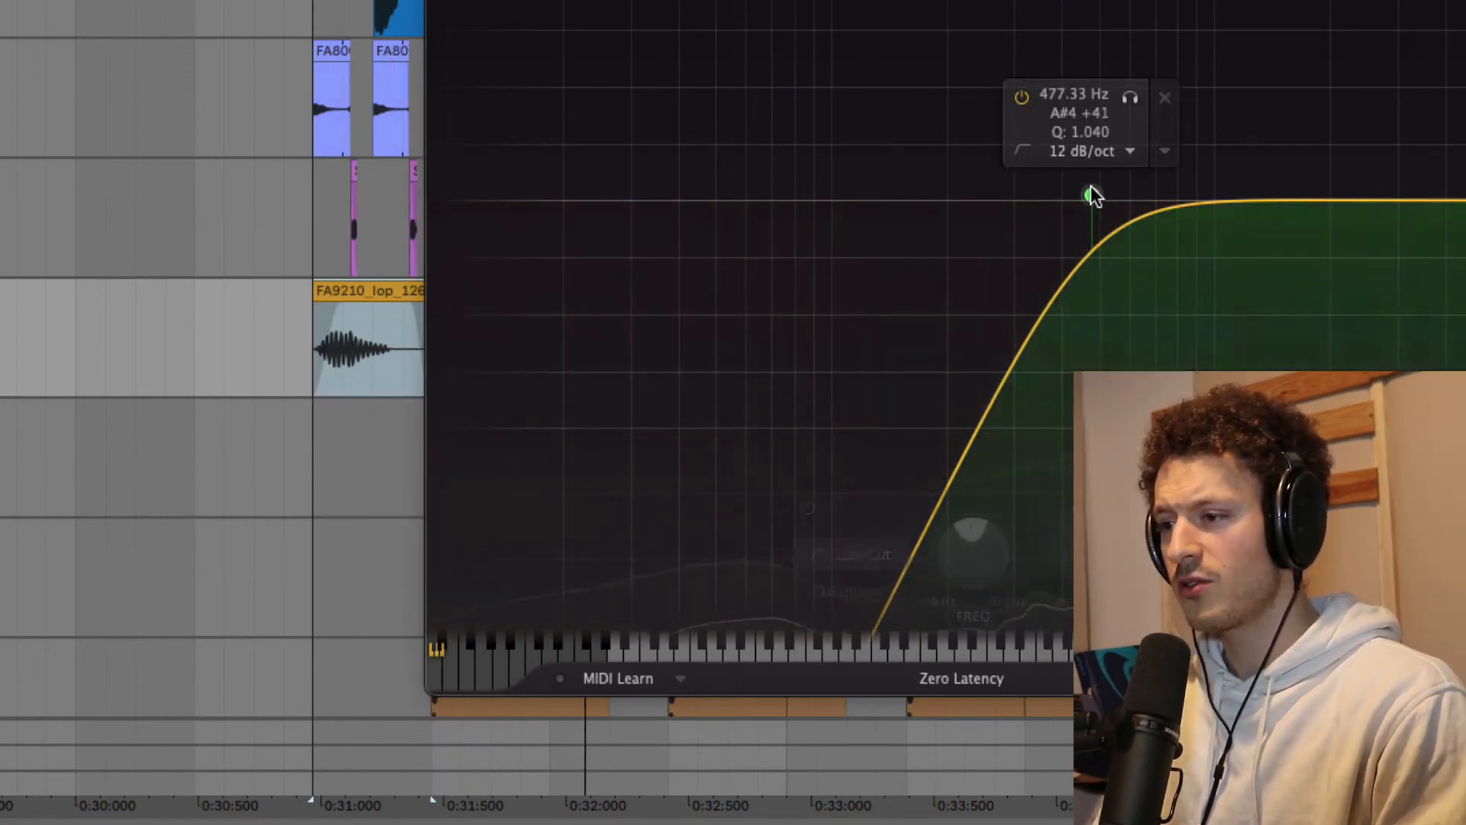
pyautogui.click(853, 594)
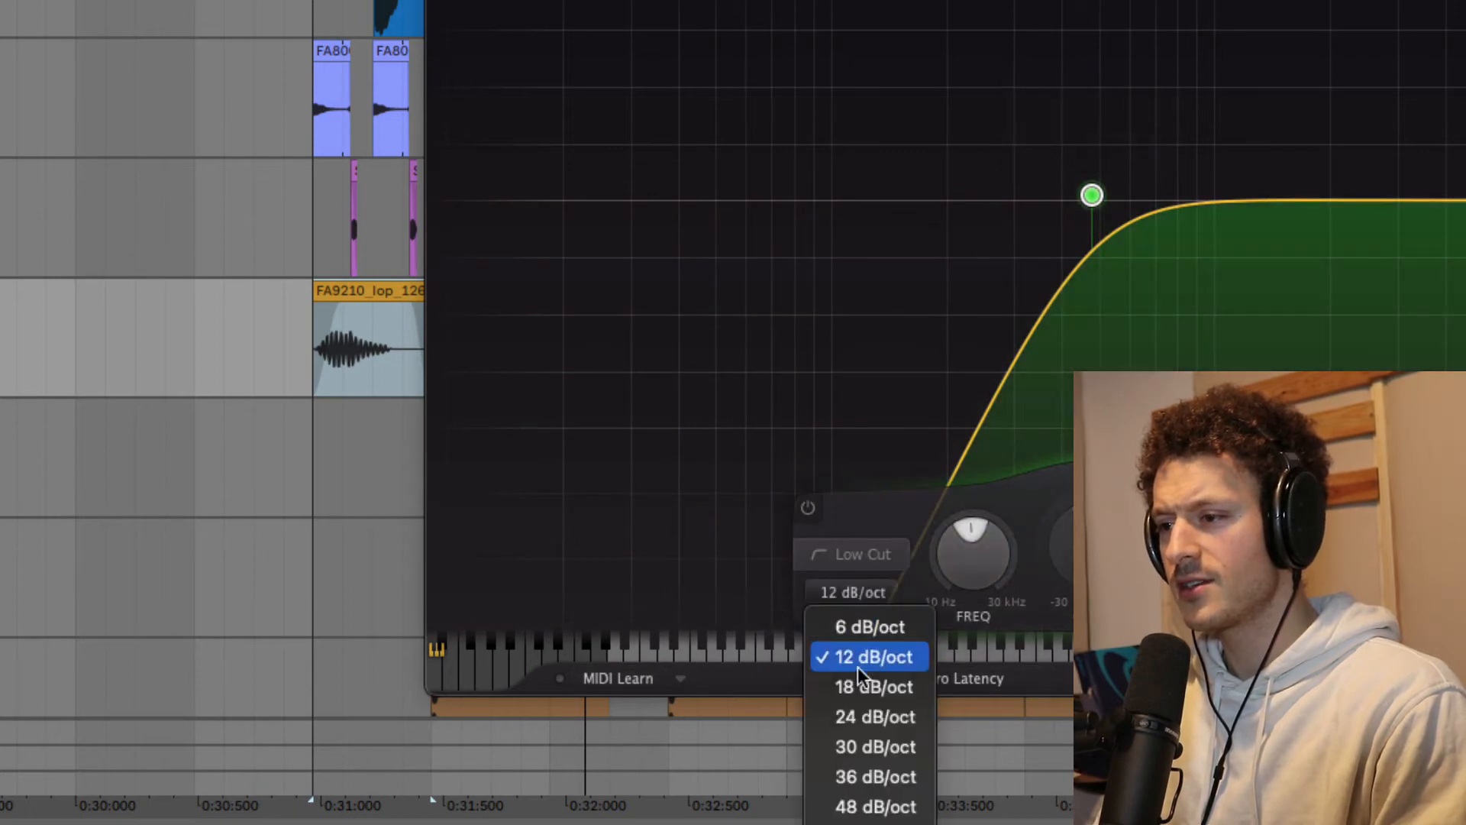
pyautogui.click(873, 699)
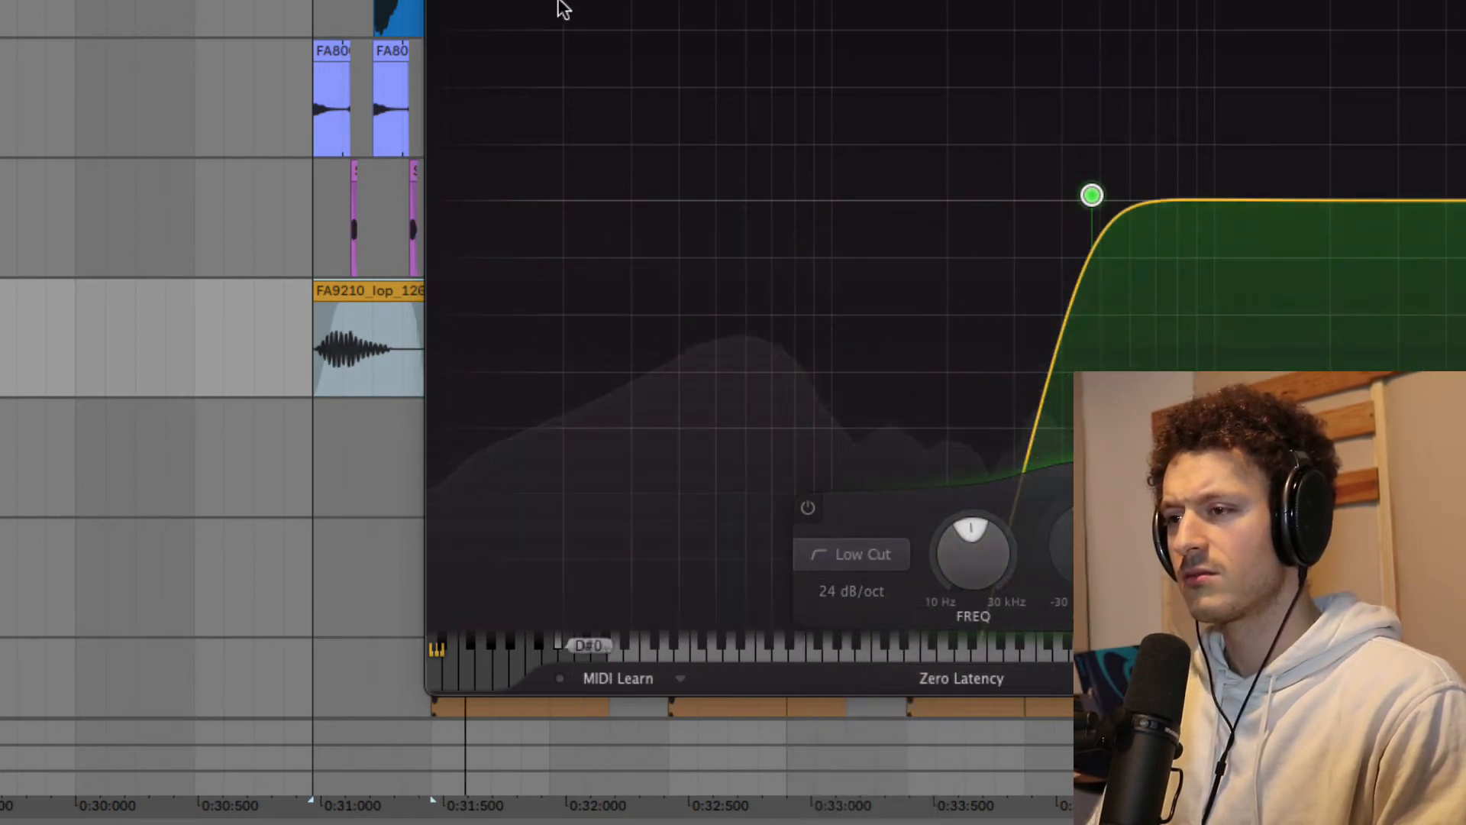
pyautogui.press('space')
pyautogui.hotkey('ctrl', 'z')
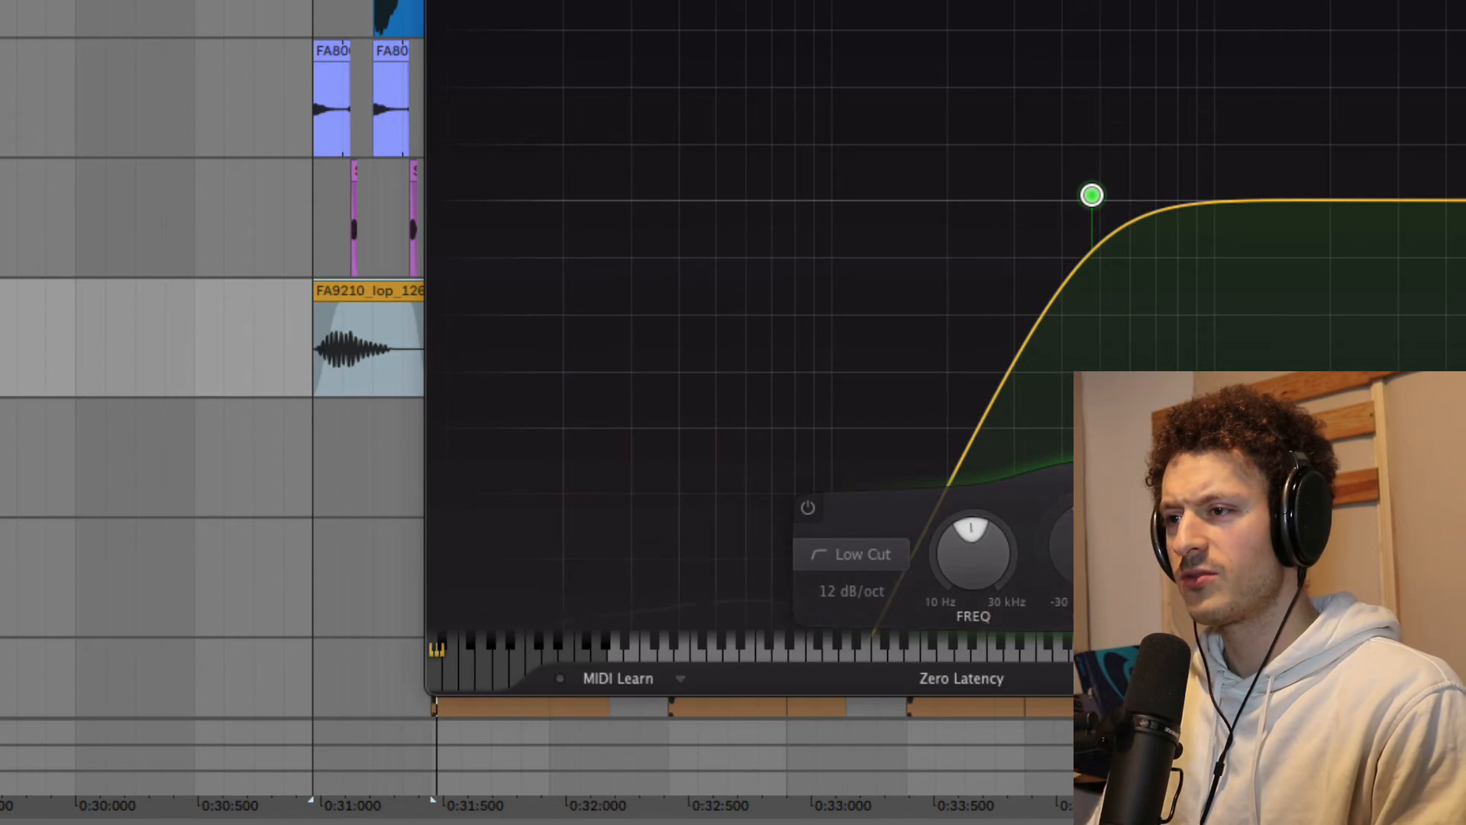
# Step: Play the FA9210 clip with the 12 dB/oct low cut and close Pro-Q 3
pyautogui.press('space')
pyautogui.press('space')
pyautogui.press('super+w')
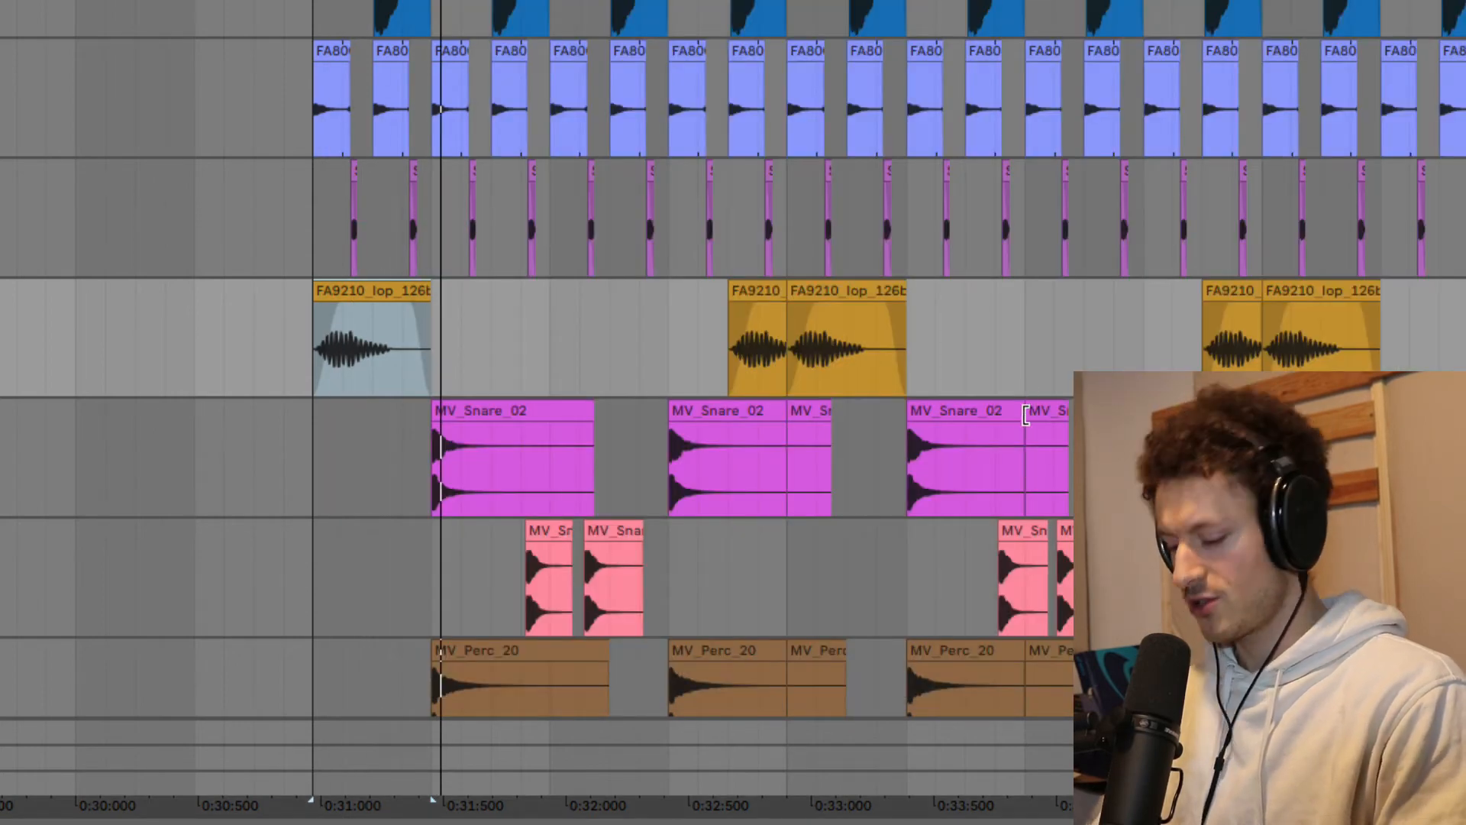
# Step: Play and stop the loop repeatedly from bar 17 to audition the FA9210 layer against the other percussion
pyautogui.hscroll(10, 1023, 420)
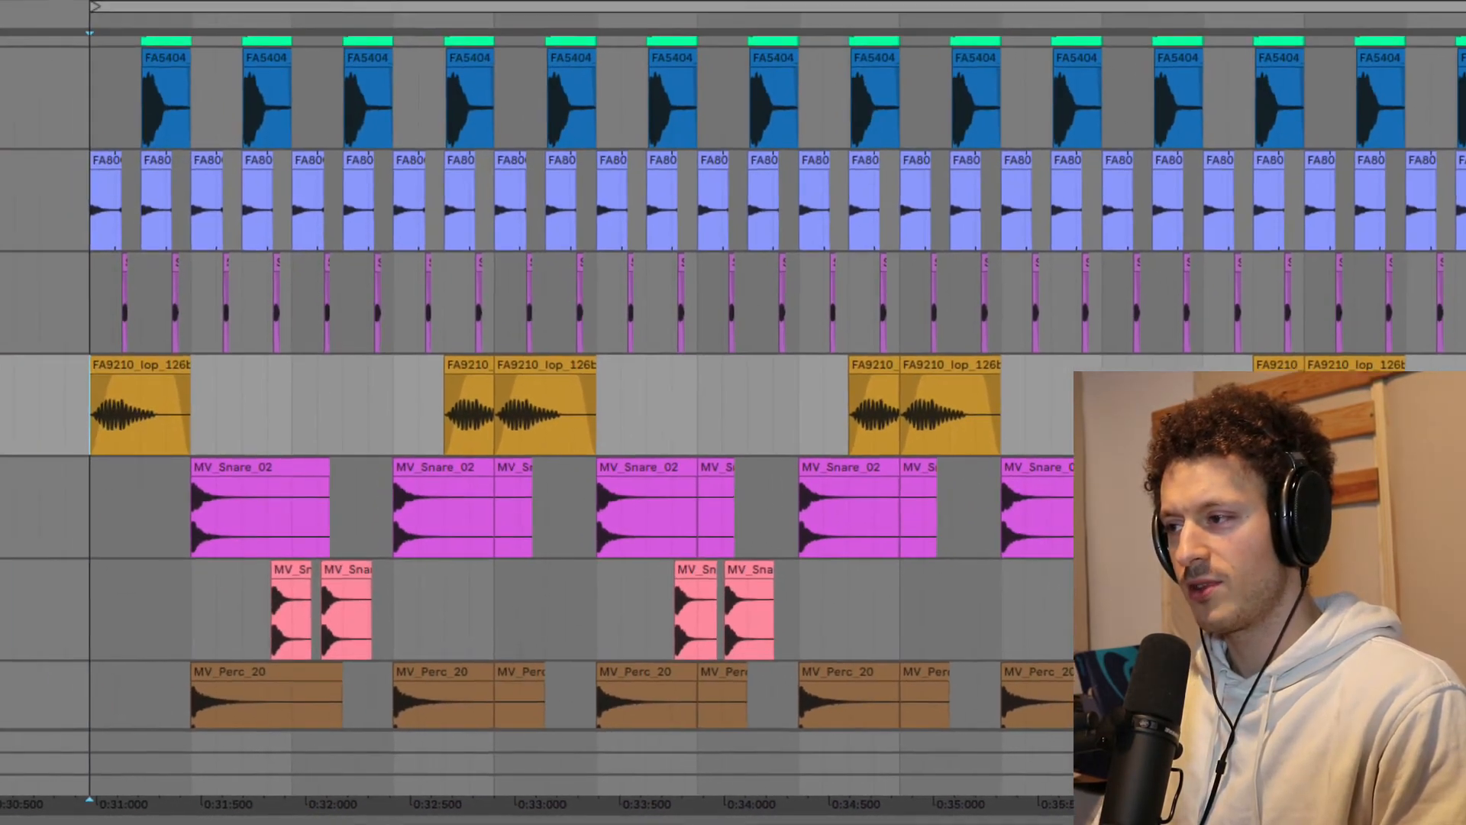
pyautogui.press('space')
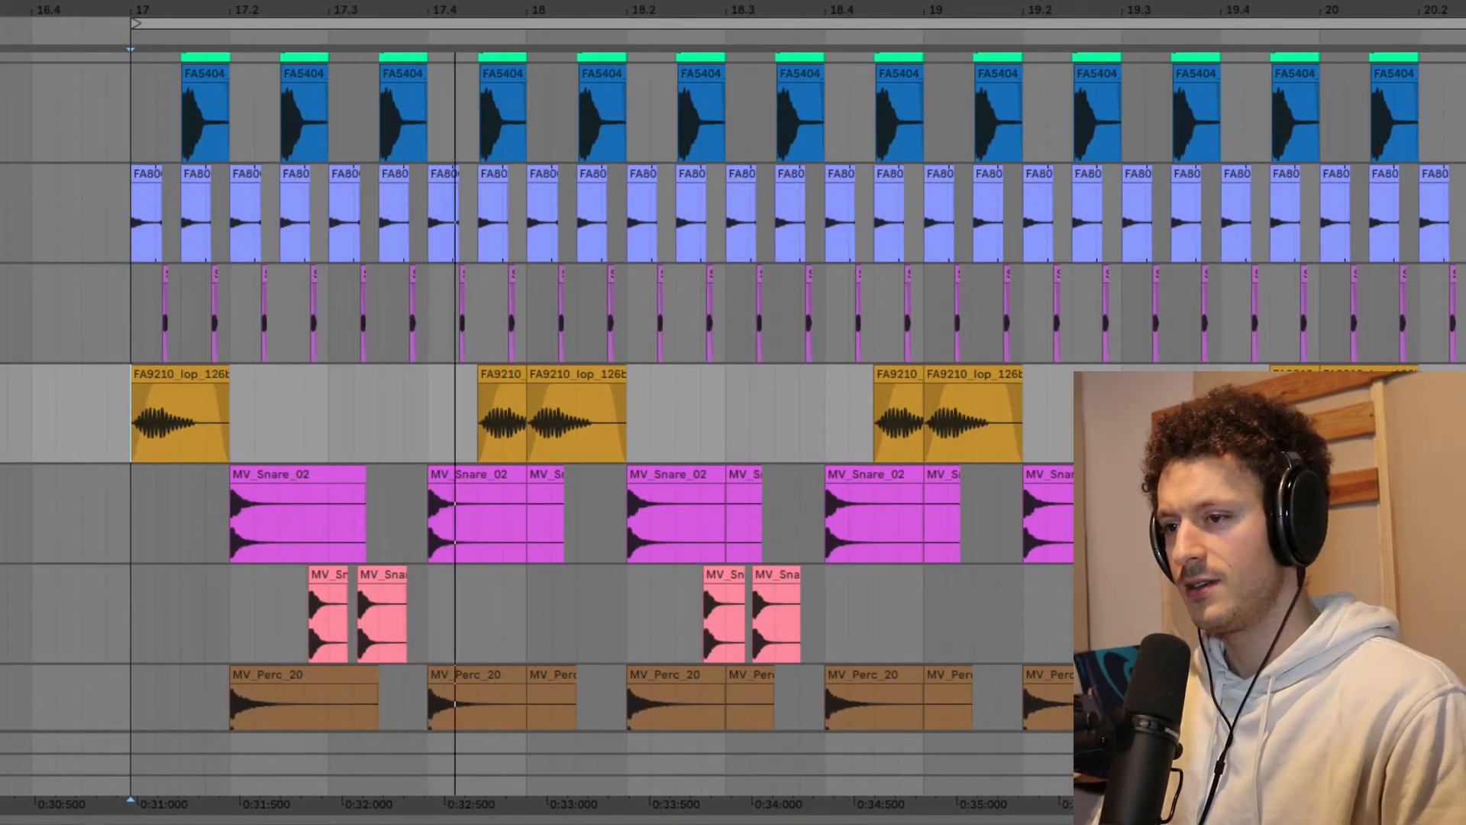
pyautogui.press('space')
pyautogui.press('space')
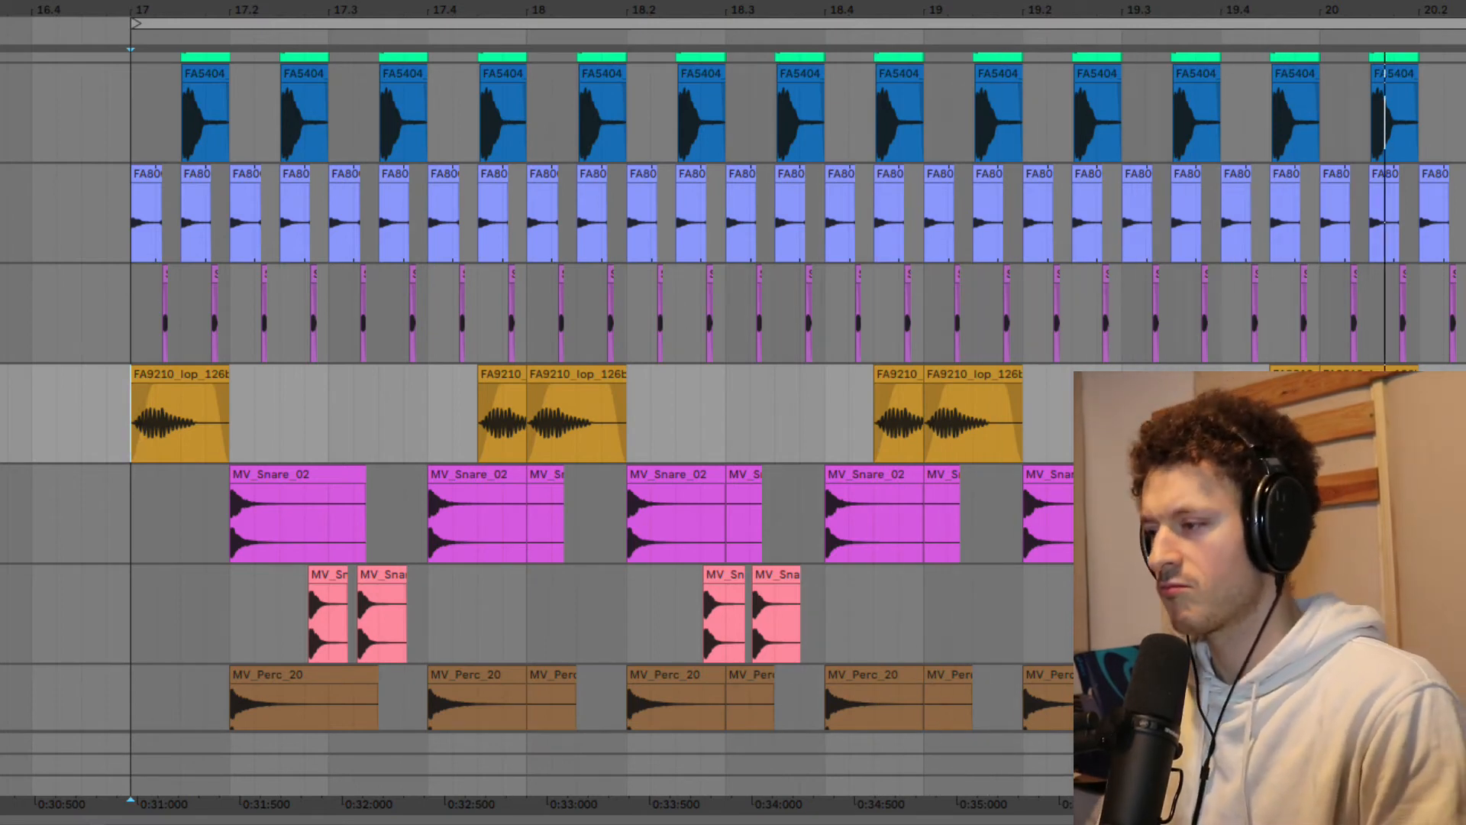
pyautogui.press('space')
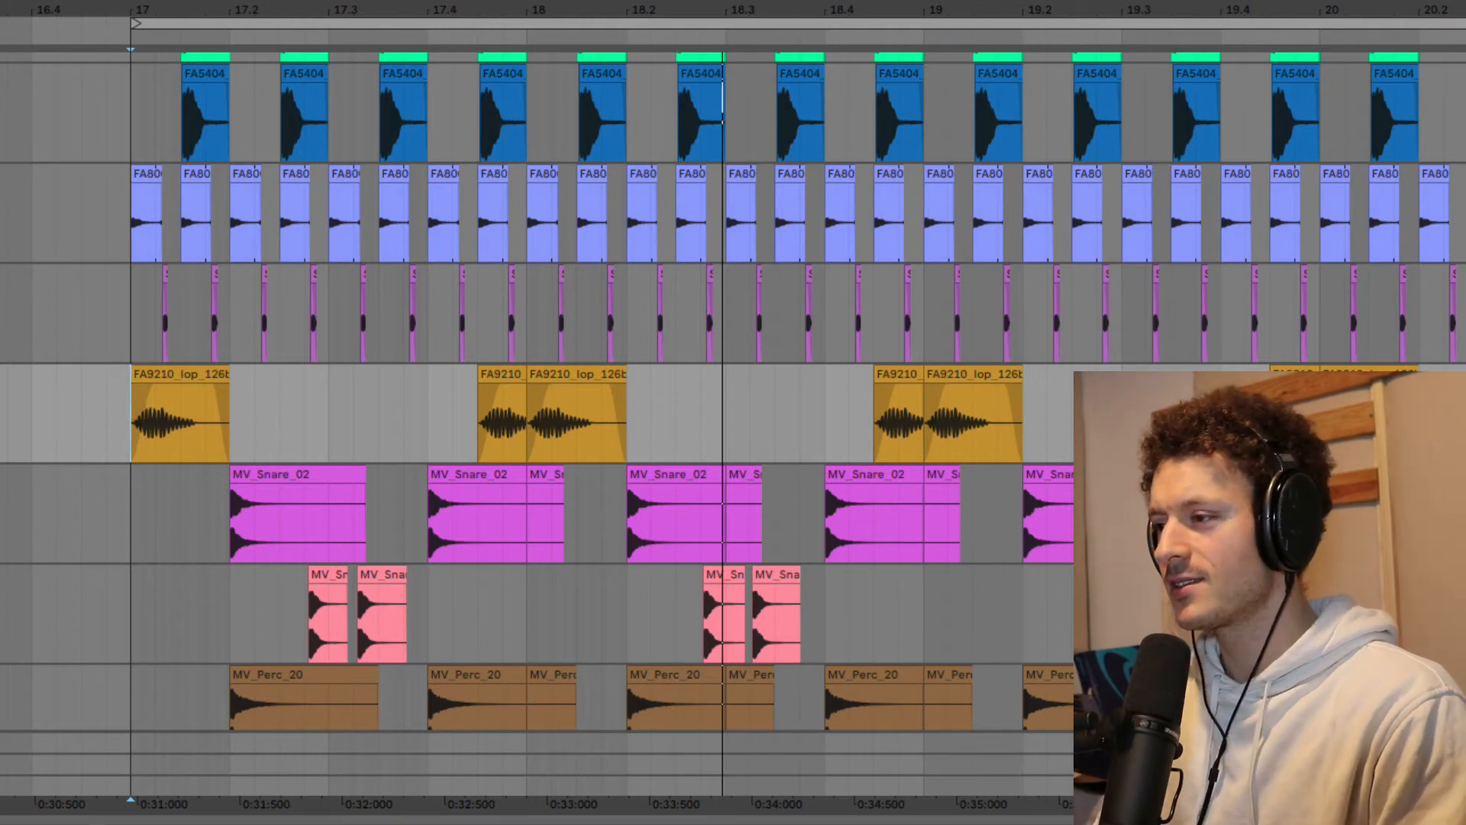
pyautogui.press('space')
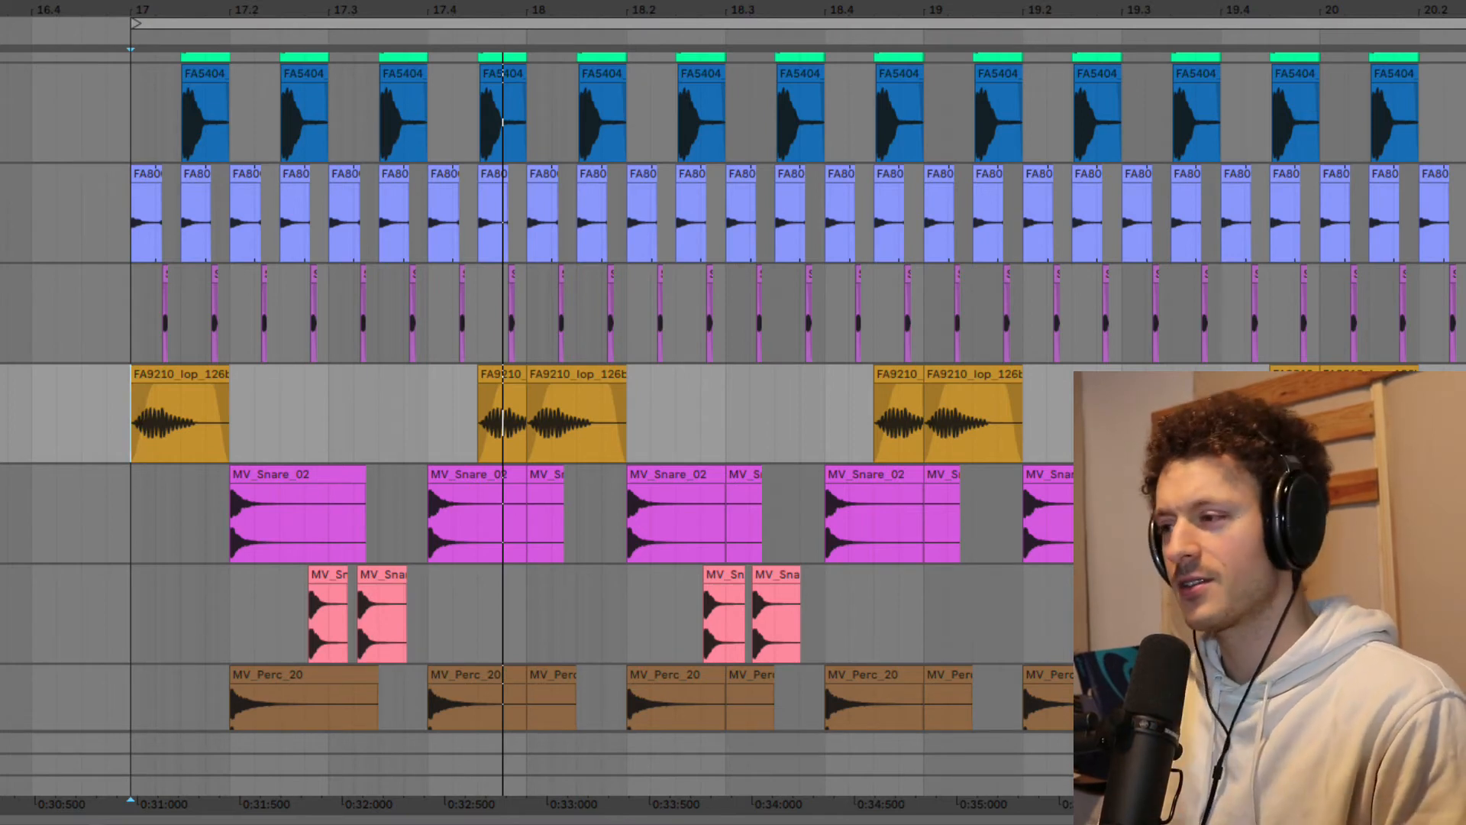
pyautogui.press('space')
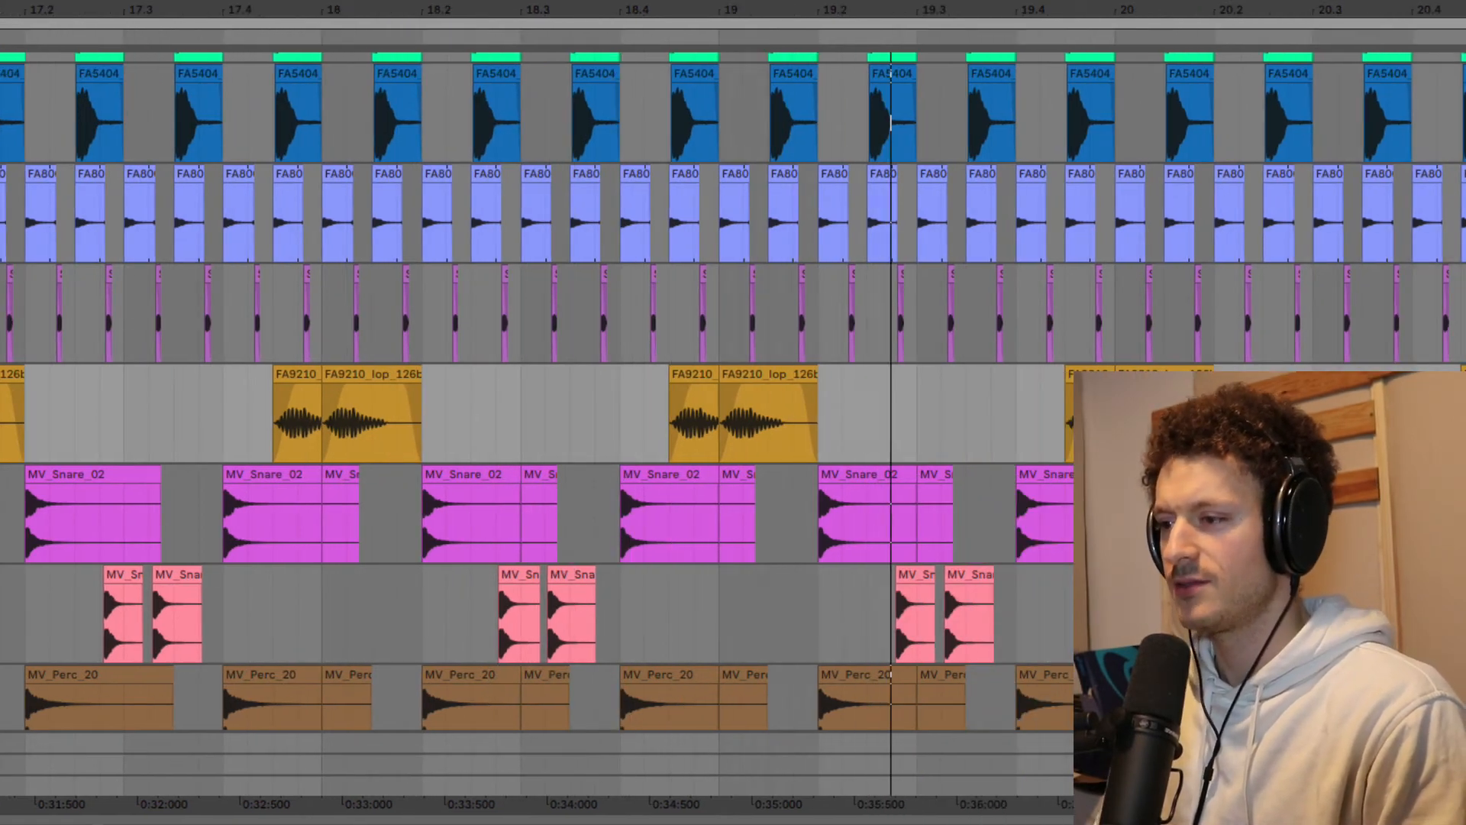
# Step: Play the loop from bar 17 and play the MV_Snare track from just before its first hit
pyautogui.hscroll(-3, 733, 413)
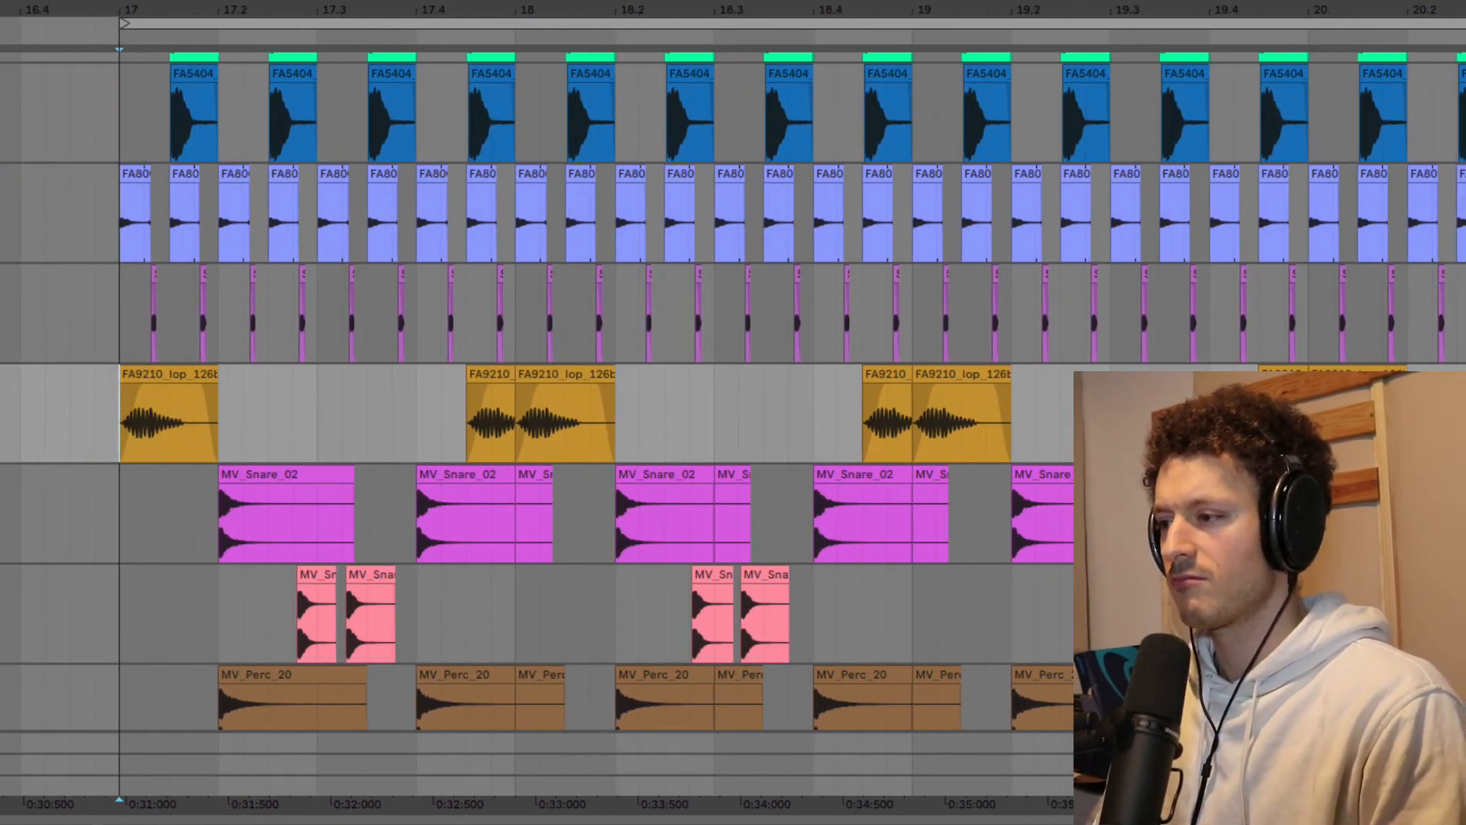
pyautogui.press('space')
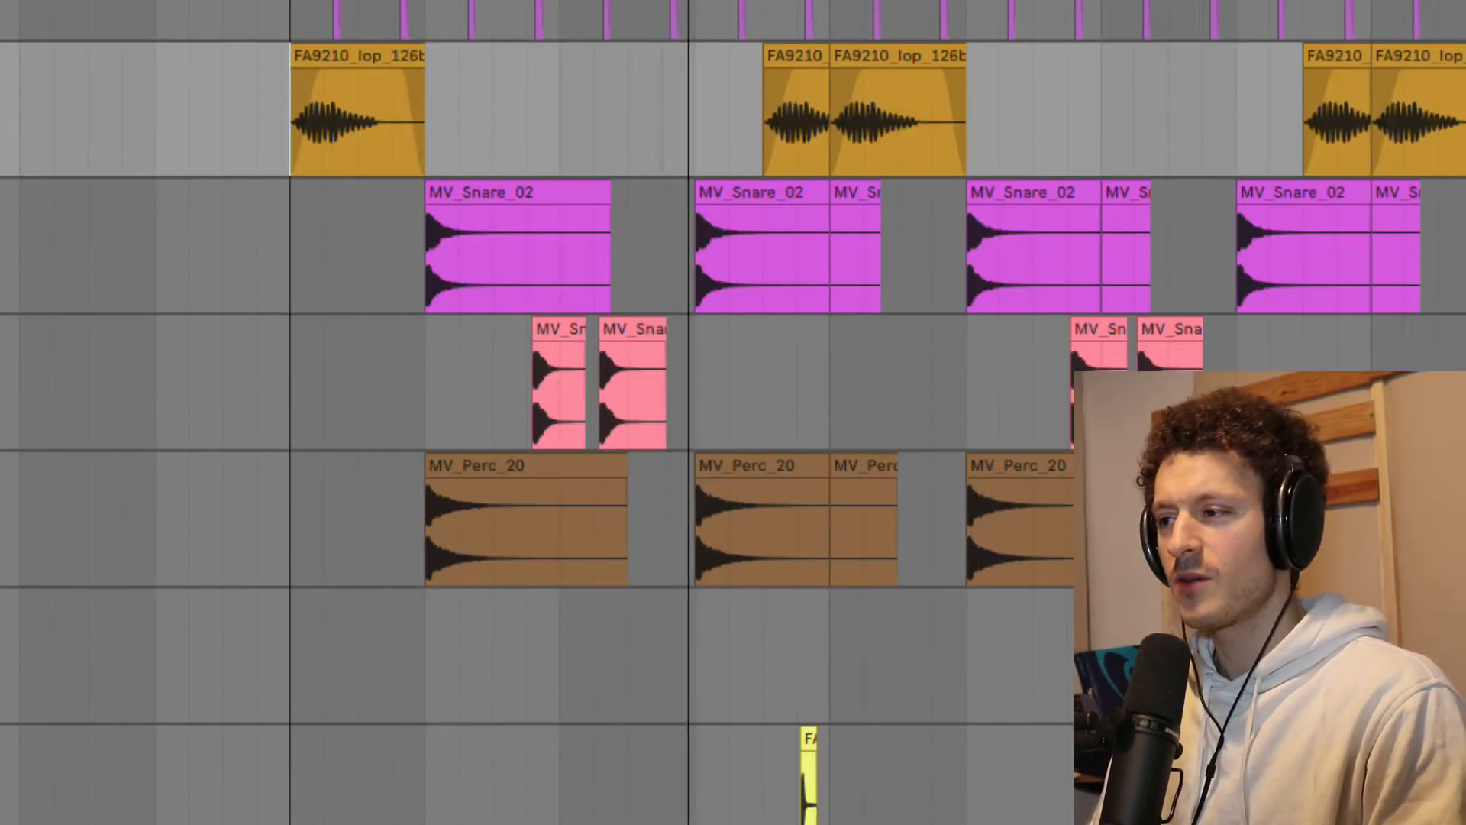
pyautogui.click(1451, 344)
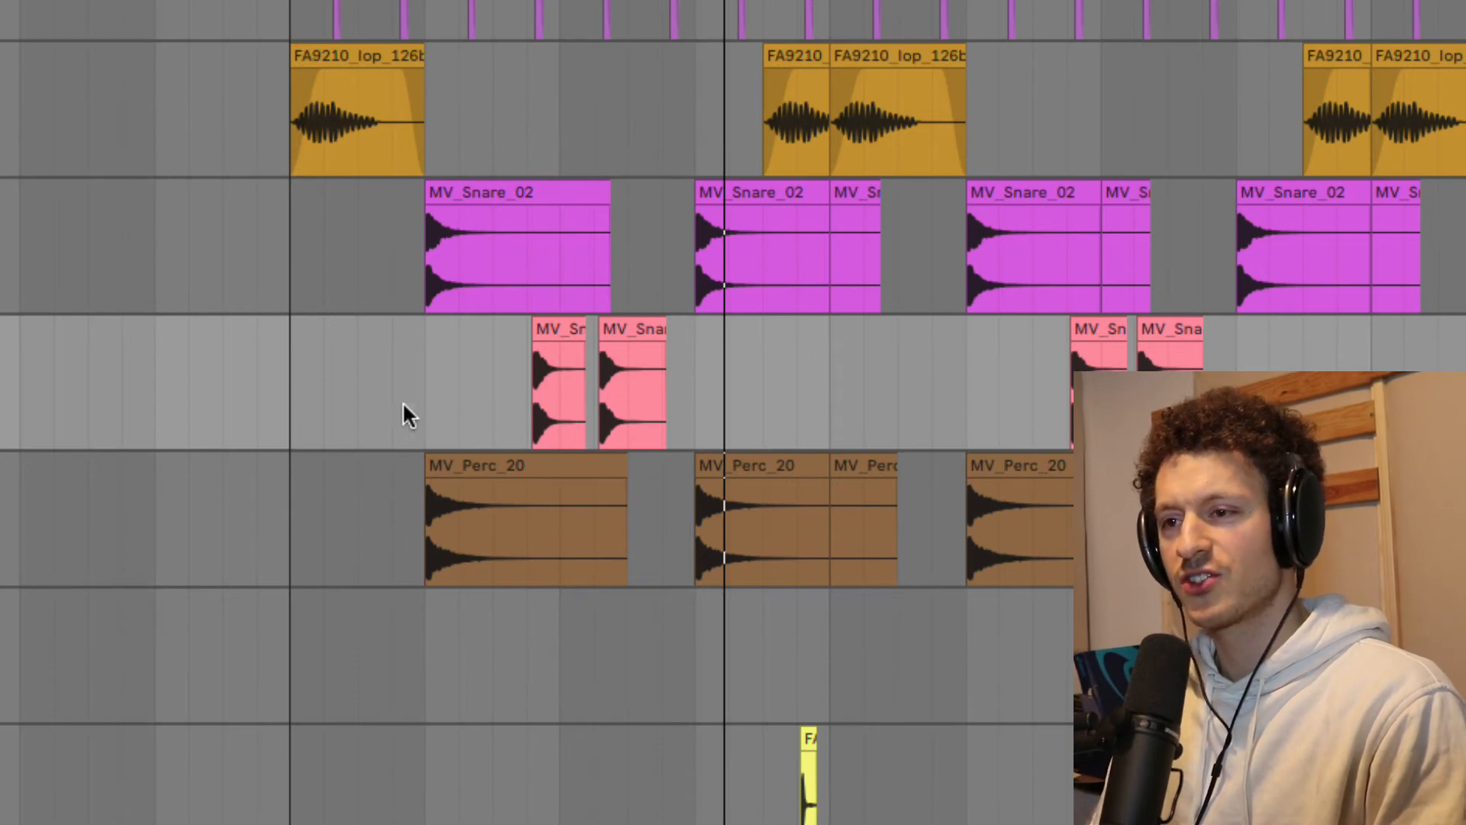
pyautogui.press('space')
pyautogui.click(516, 367)
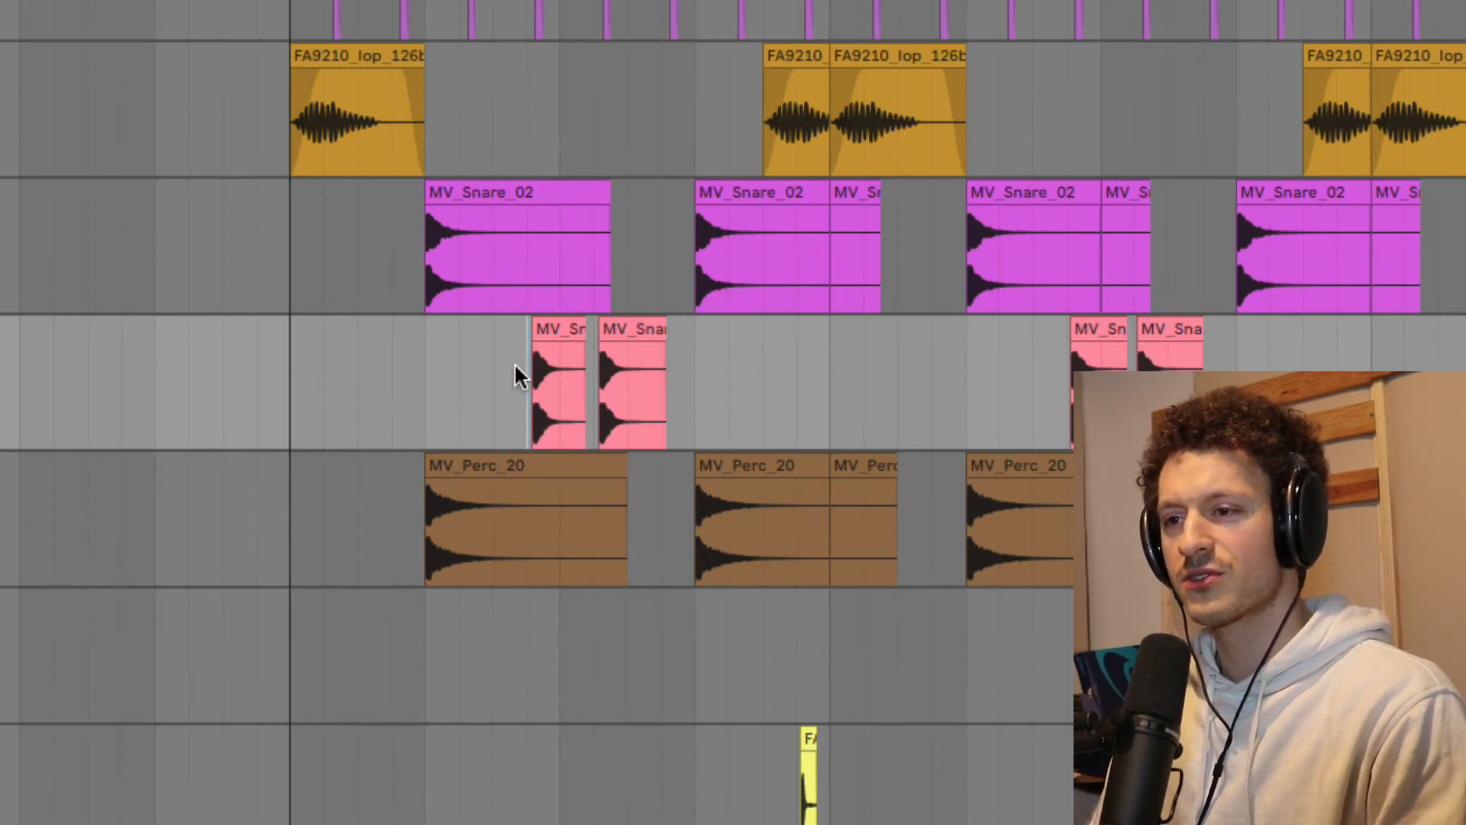
pyautogui.press('space')
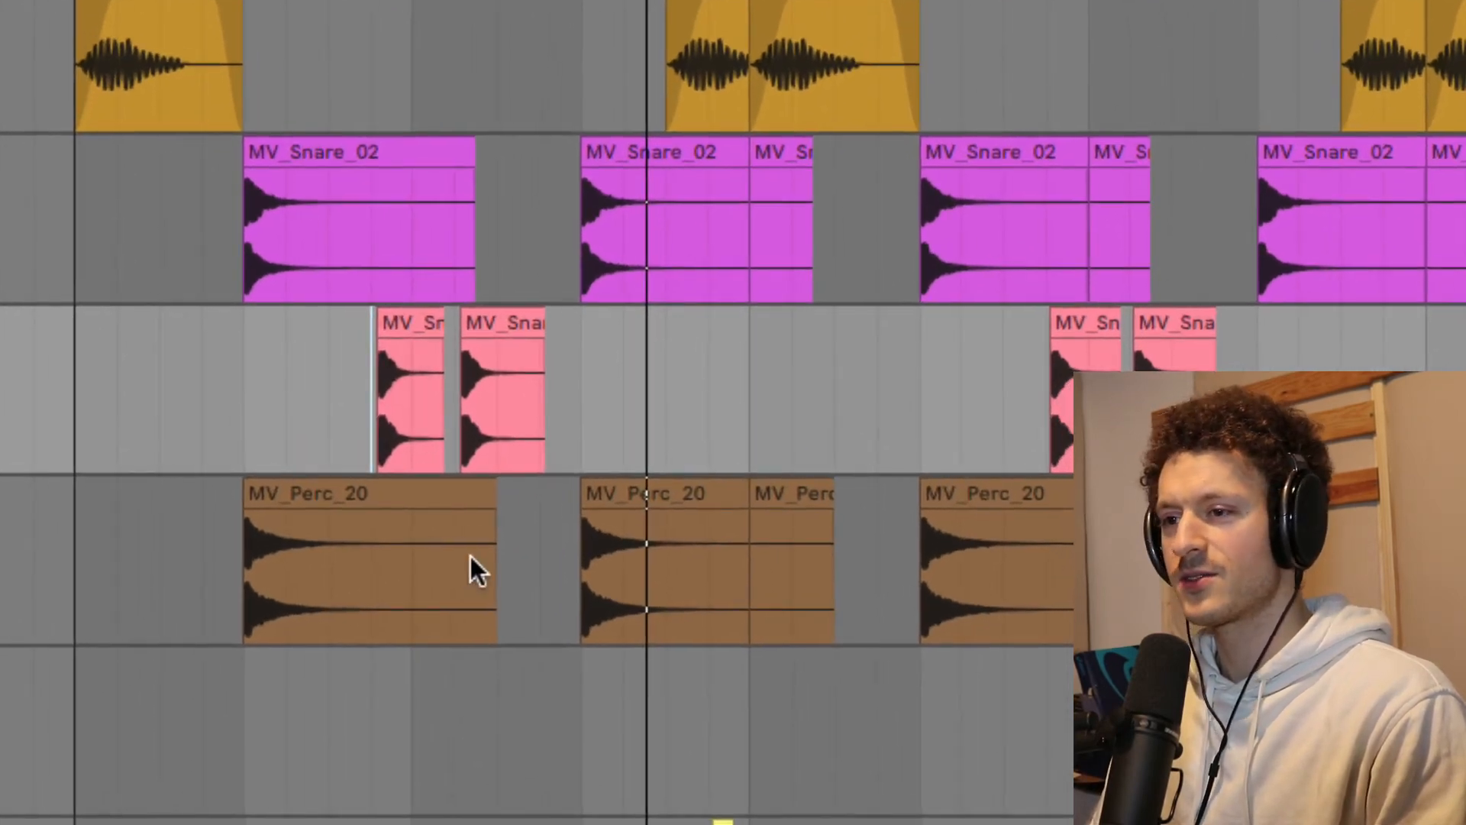
# Step: Compare the first two MV_Snare hits by placing the playback start at each one and playing repeatedly
pyautogui.click(574, 410)
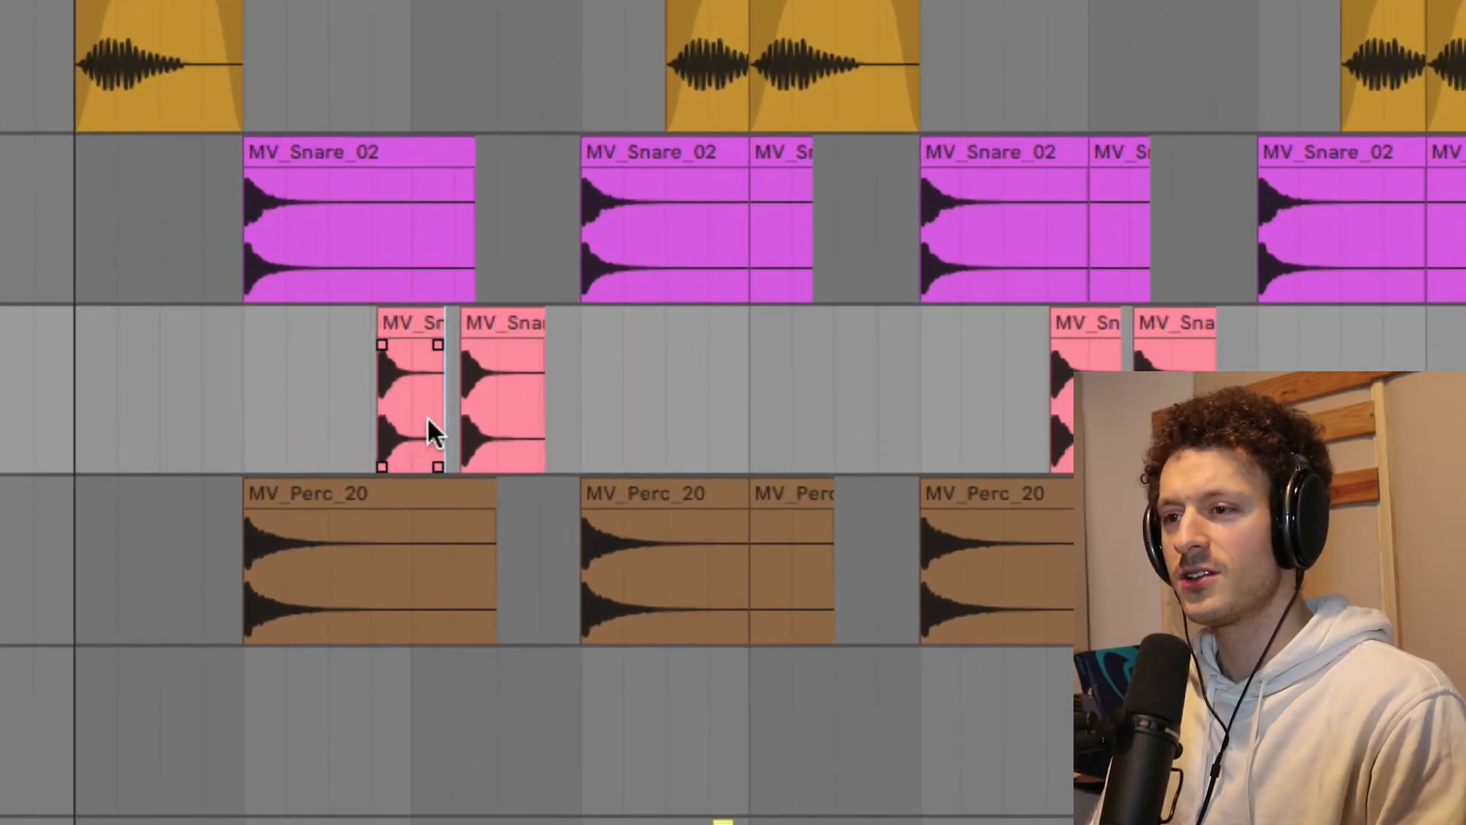
pyautogui.click(601, 409)
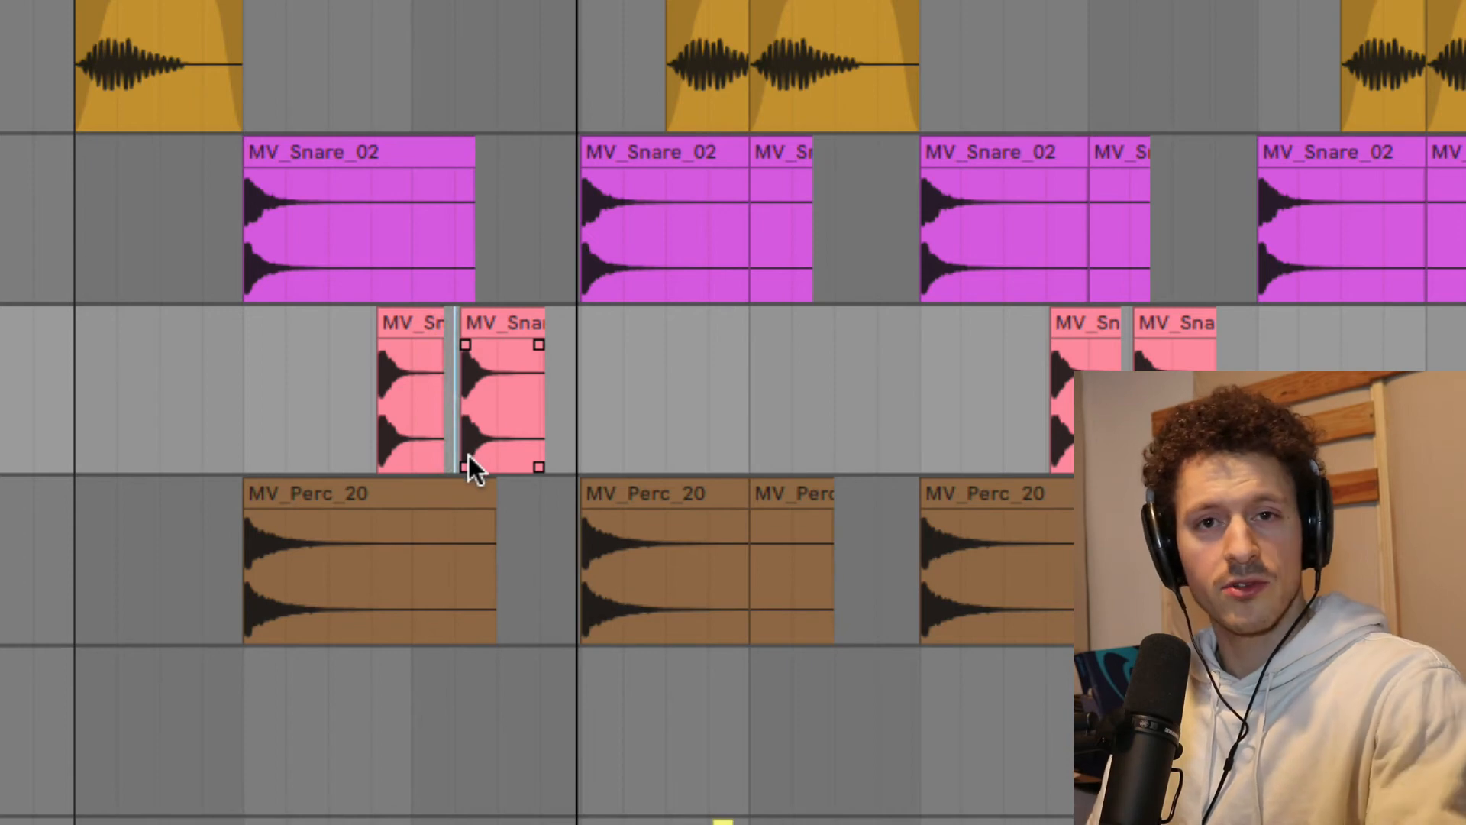
pyautogui.click(387, 421)
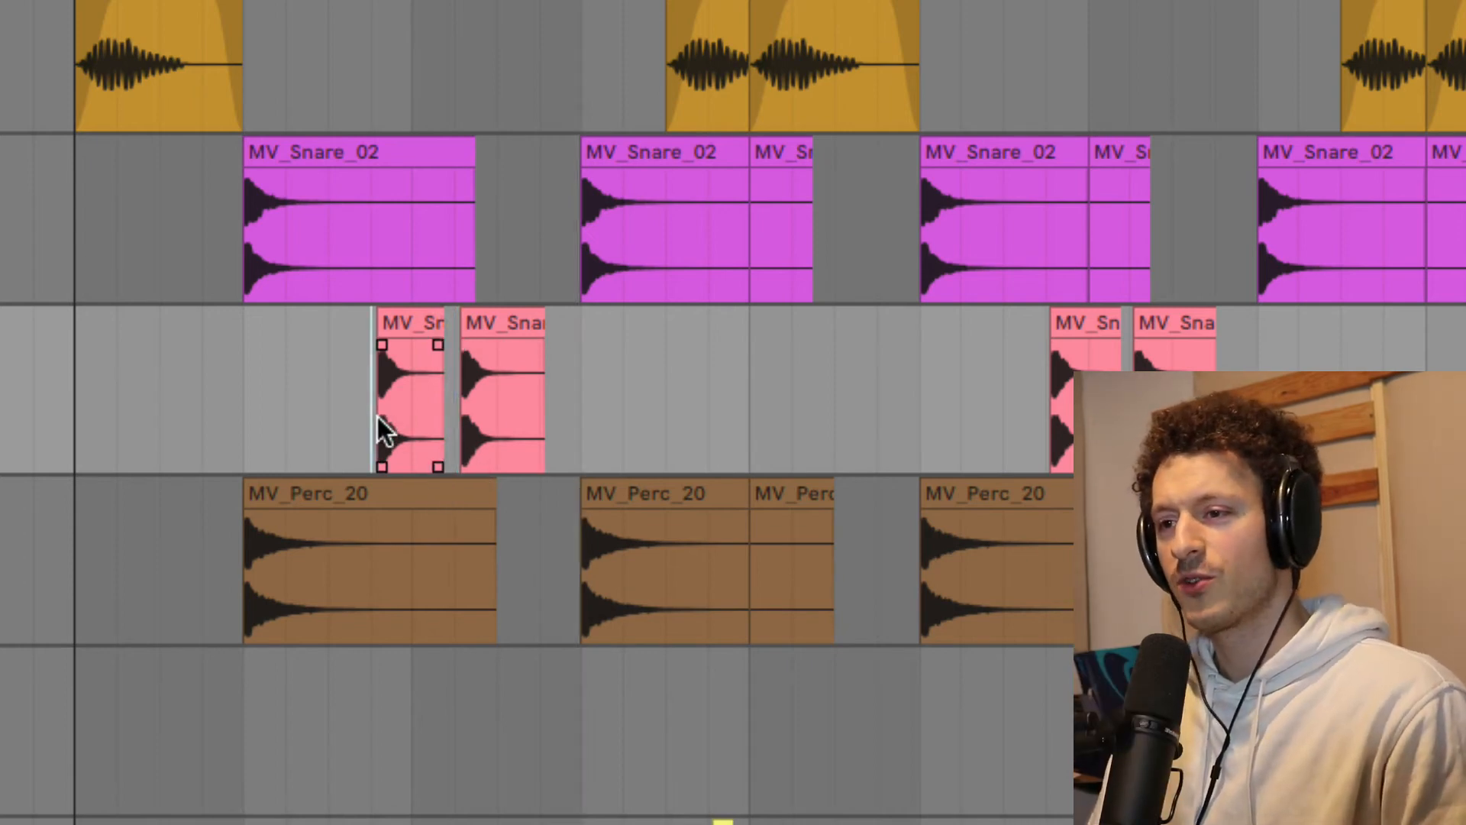
pyautogui.click(461, 399)
pyautogui.press('space')
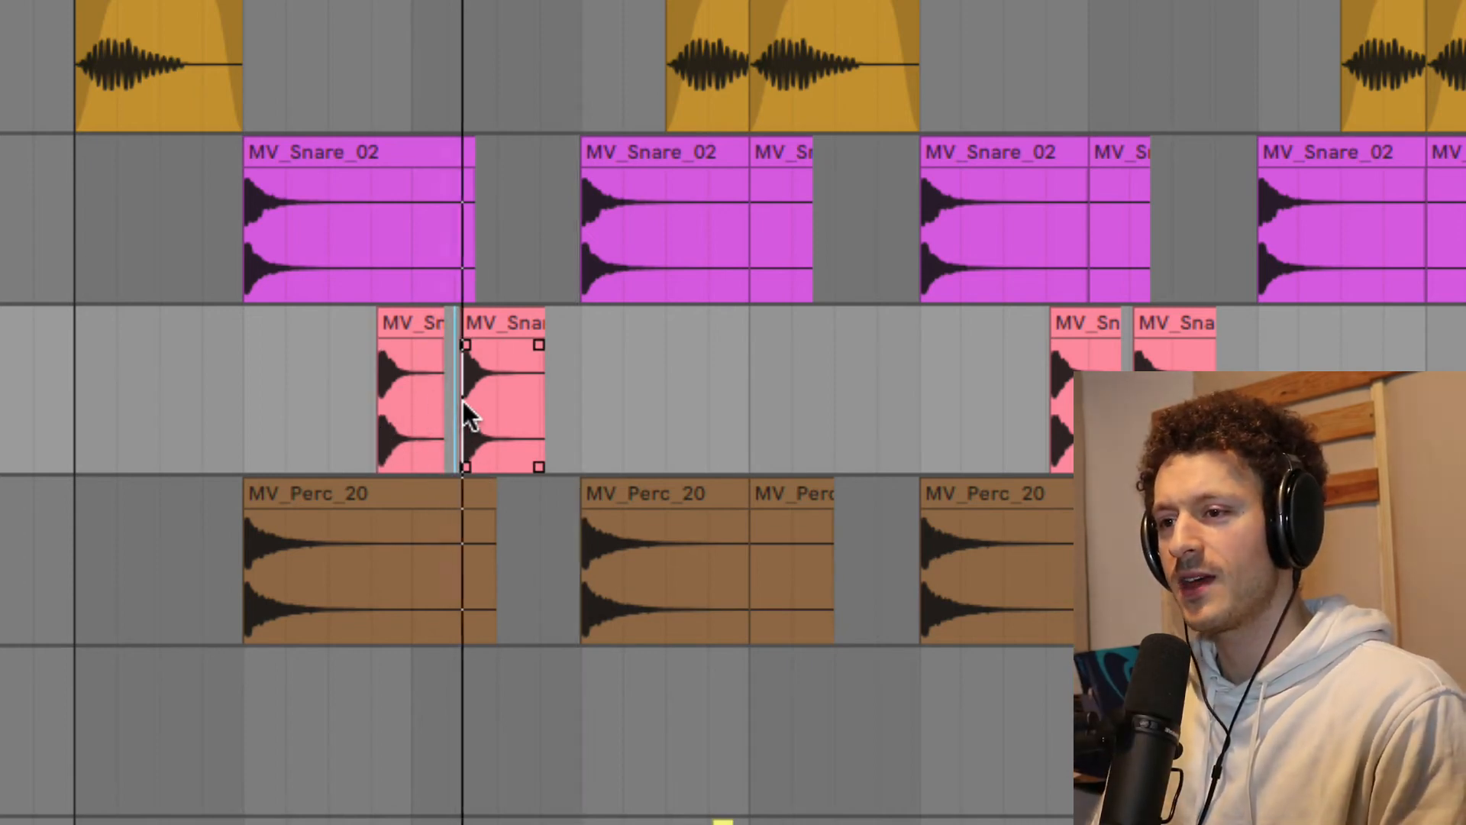
pyautogui.press('space')
pyautogui.click(470, 443)
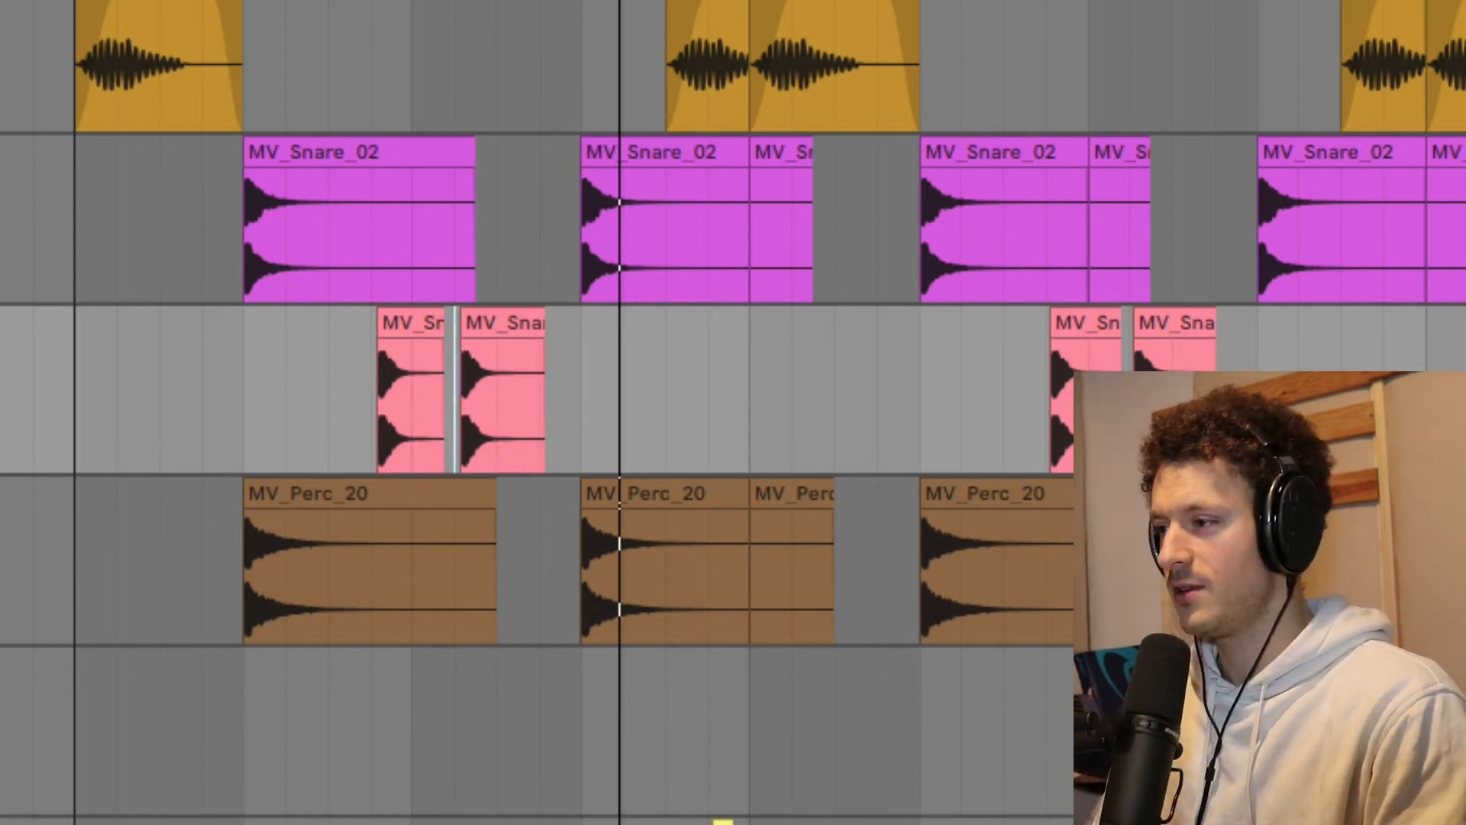
pyautogui.press('space')
pyautogui.press('space')
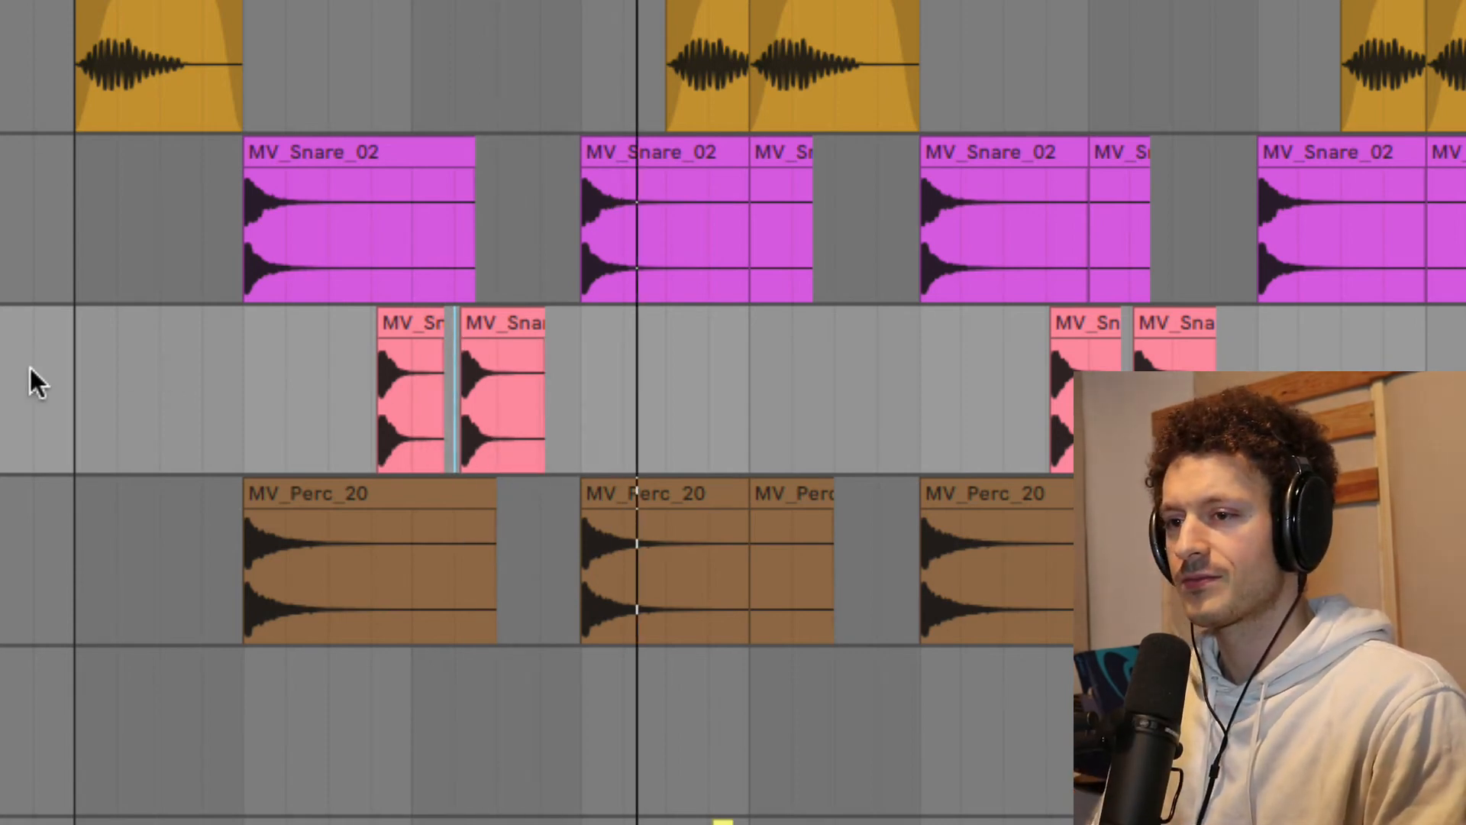
# Step: Audition the MV_Snare and MV_Perc_20 tambourine clap layers by playing each track from bar 17
pyautogui.click(30, 365)
pyautogui.click(74, 350)
pyautogui.press('space')
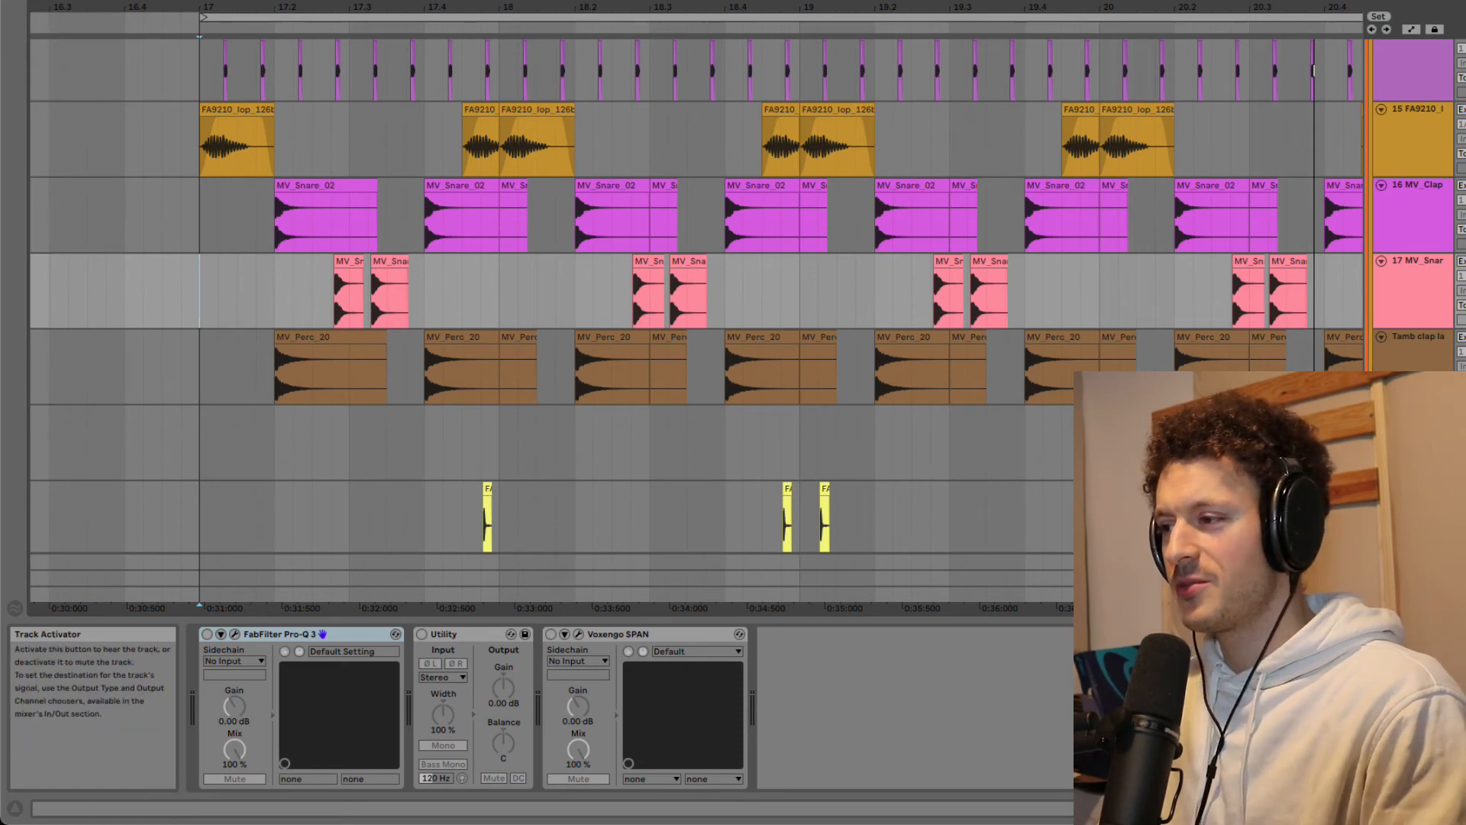
pyautogui.press('space')
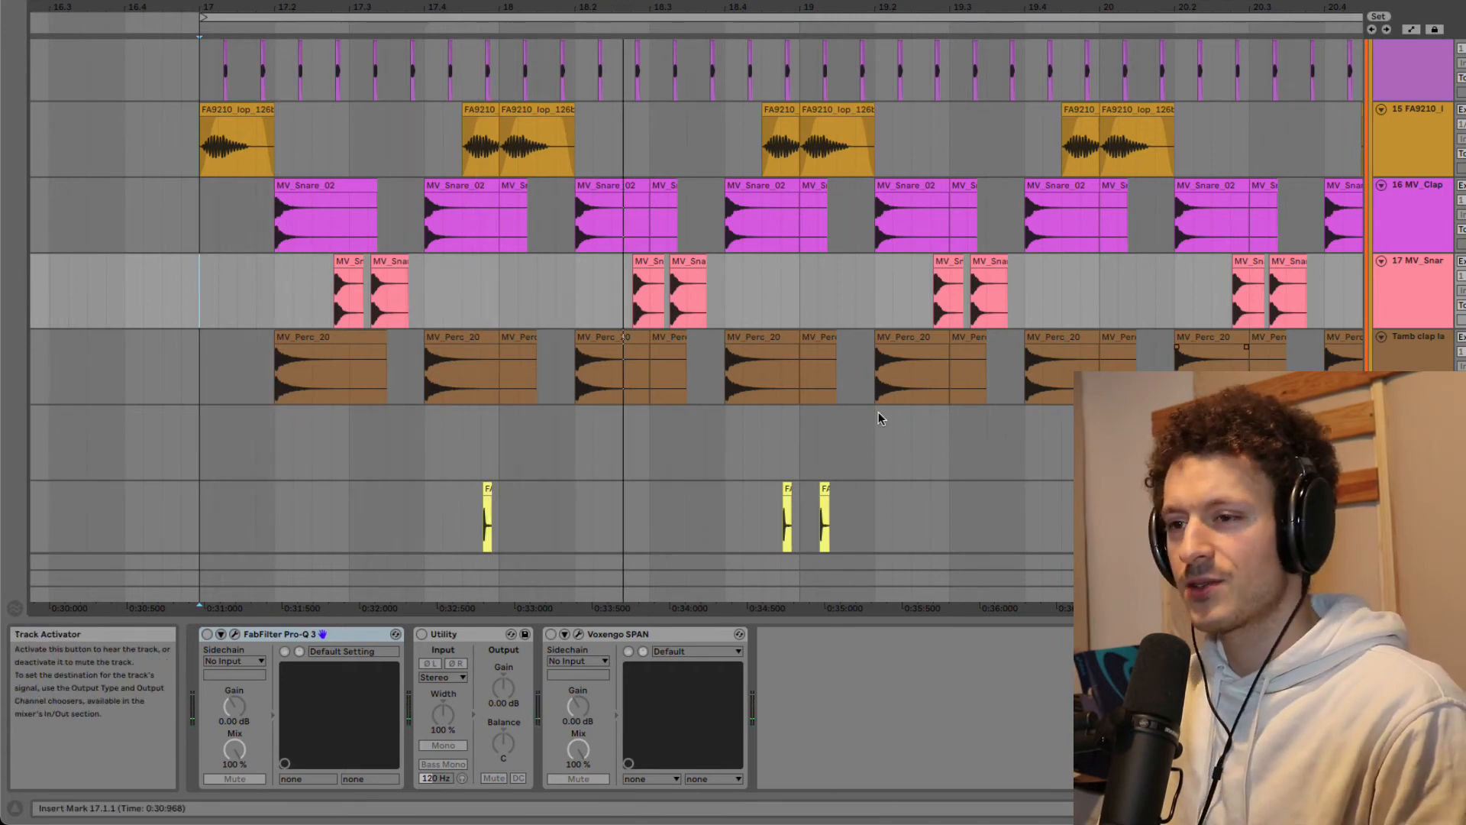
pyautogui.click(195, 368)
pyautogui.press('space')
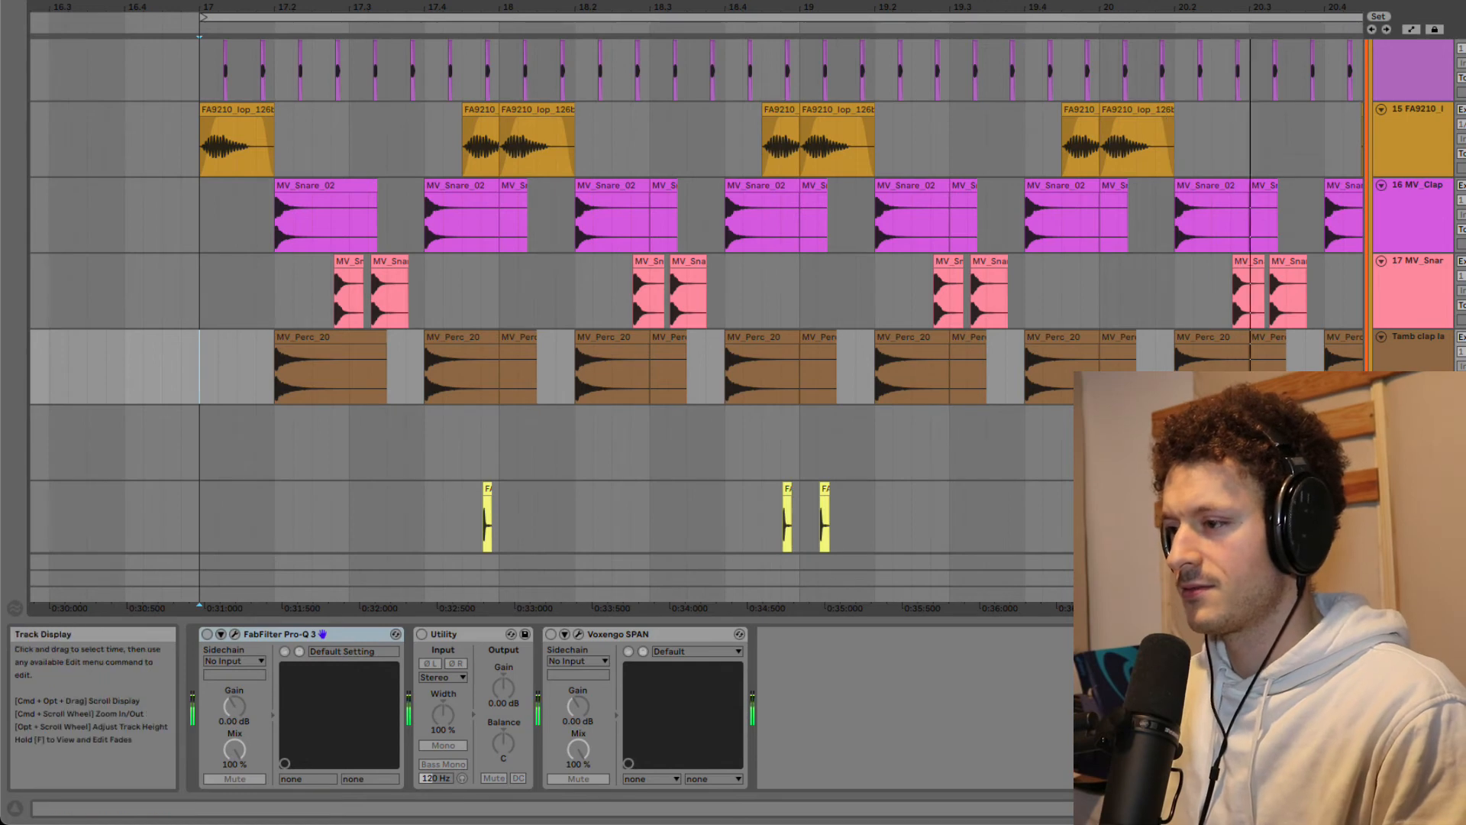
# Step: Play the rim shot track from bar 17 and set the playback start just before its first hit
pyautogui.scroll(-3, 872, 339)
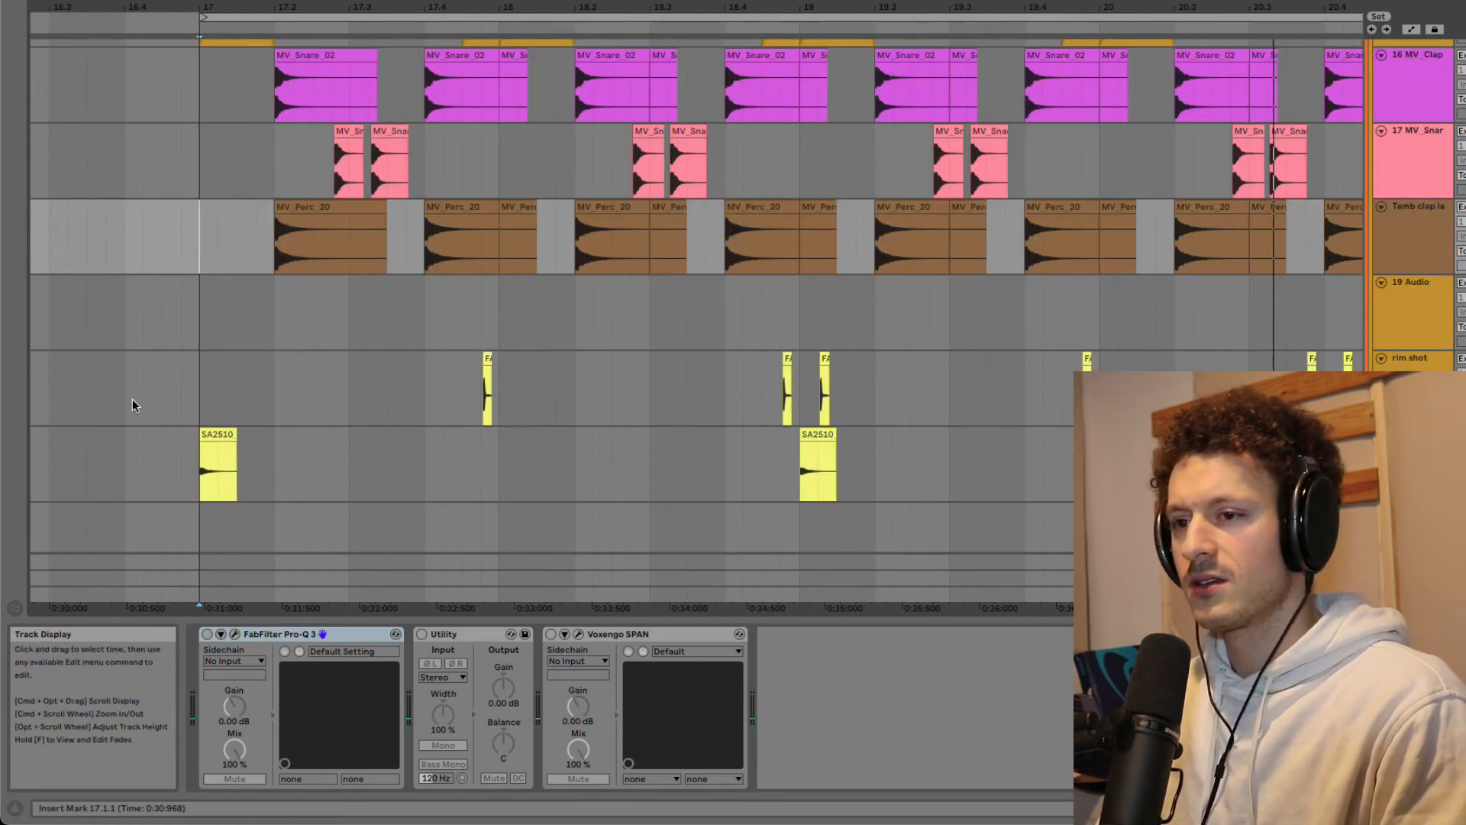
pyautogui.click(203, 360)
pyautogui.press('space')
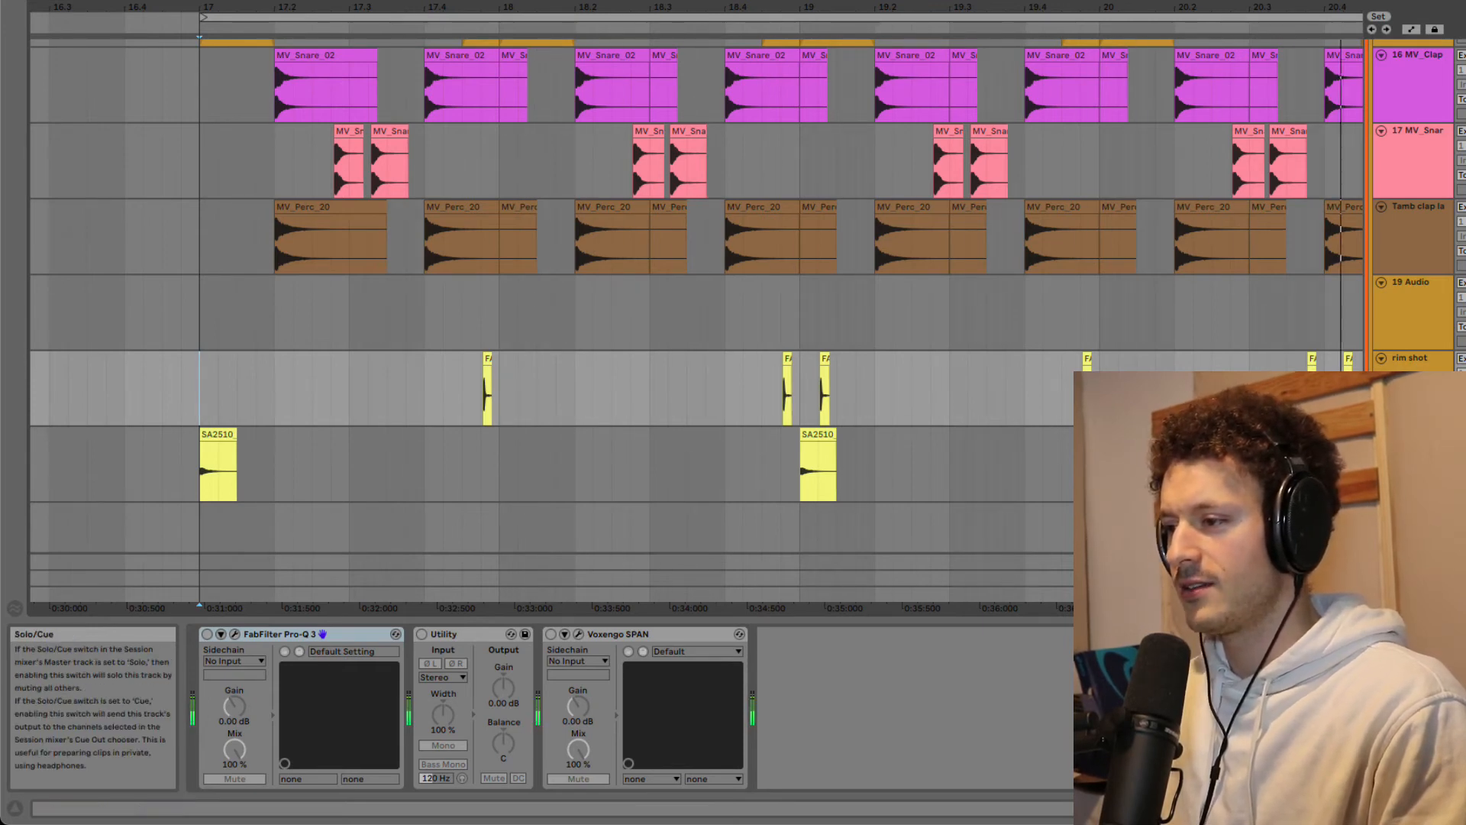
pyautogui.click(475, 393)
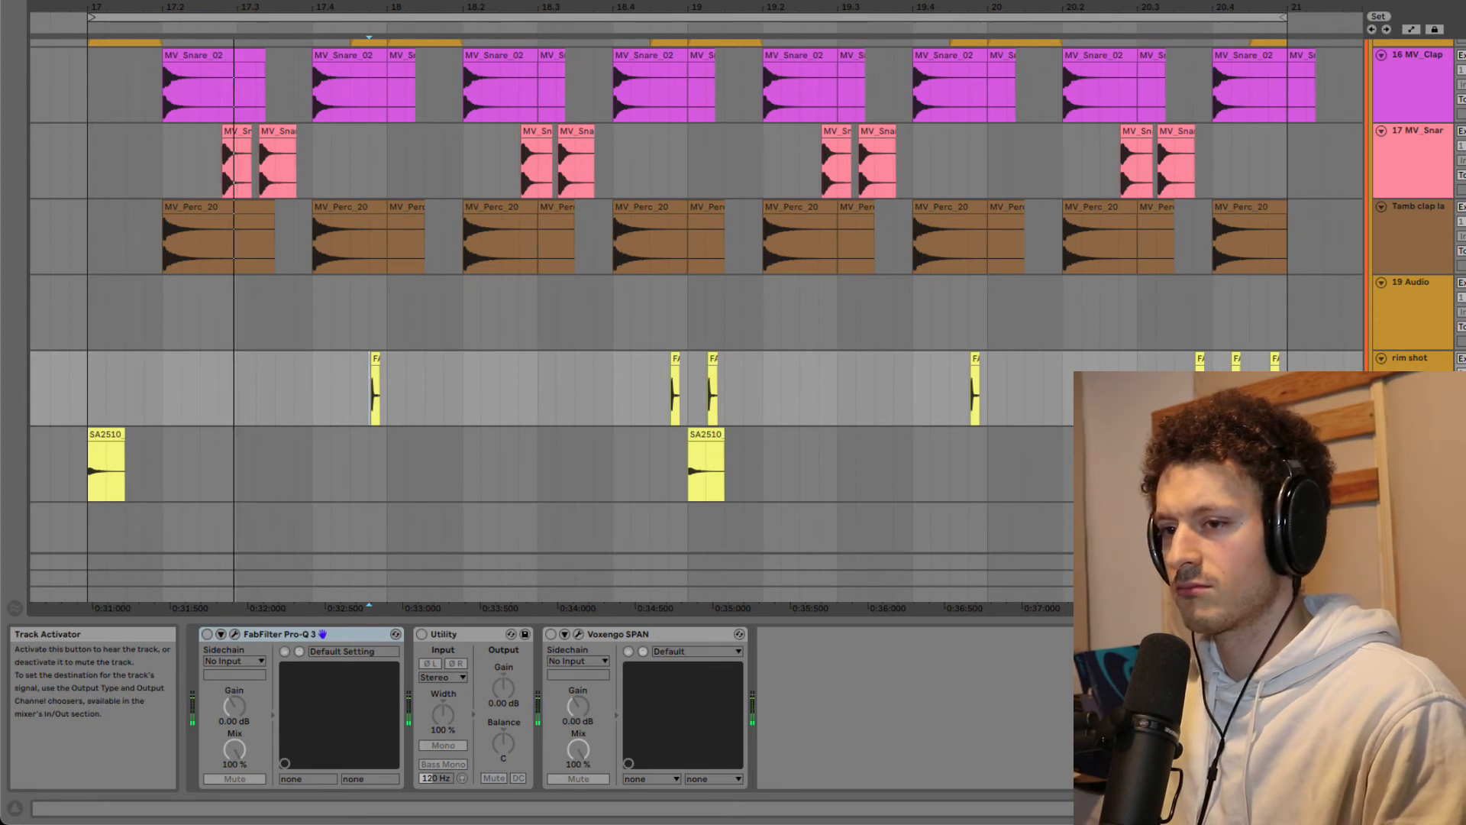
# Step: Play the Fill track from the start of the SA2510 snare roll at 20.3.4
pyautogui.scroll(-3, 687, 321)
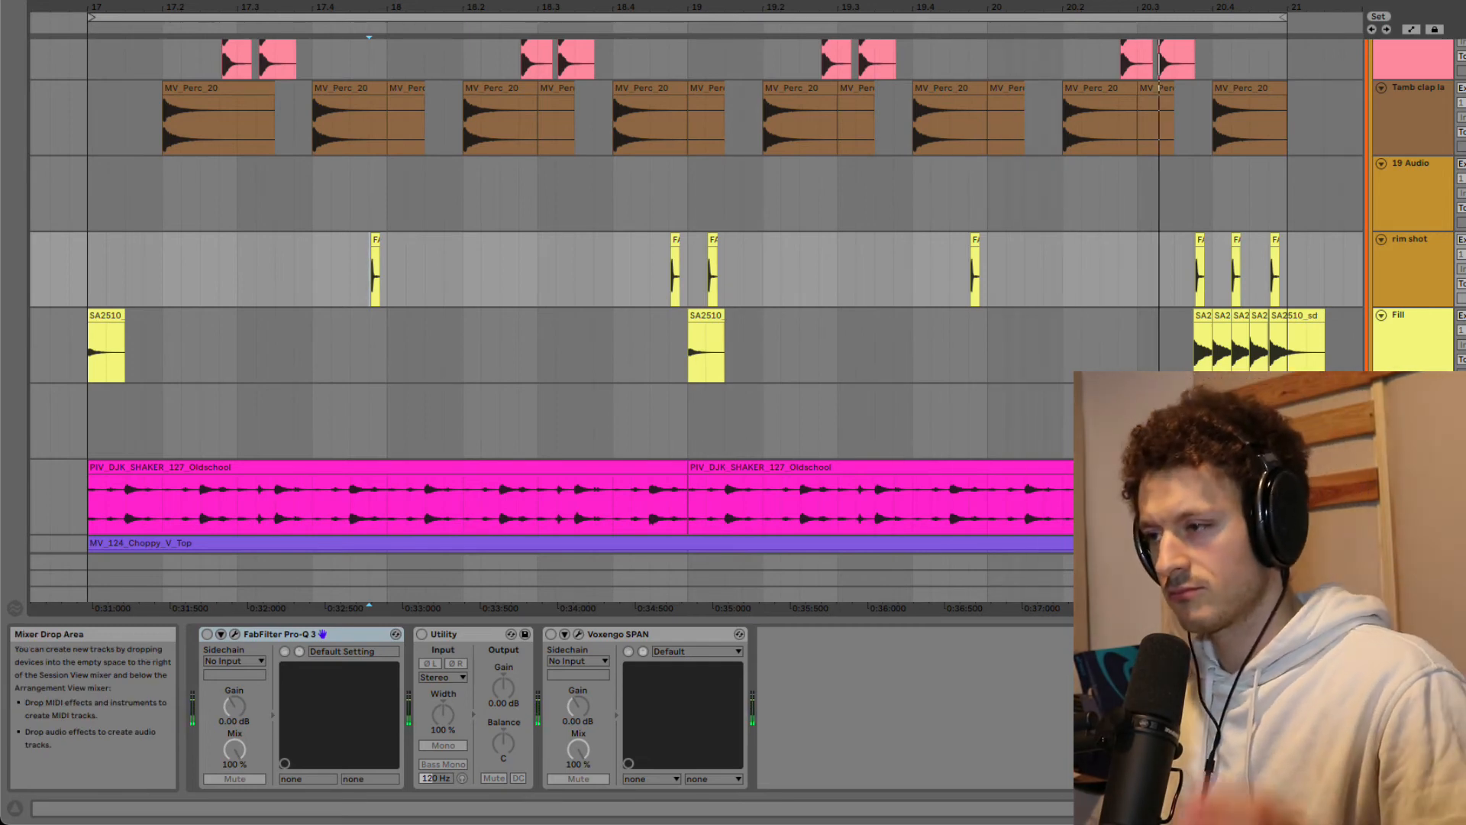
pyautogui.press('space')
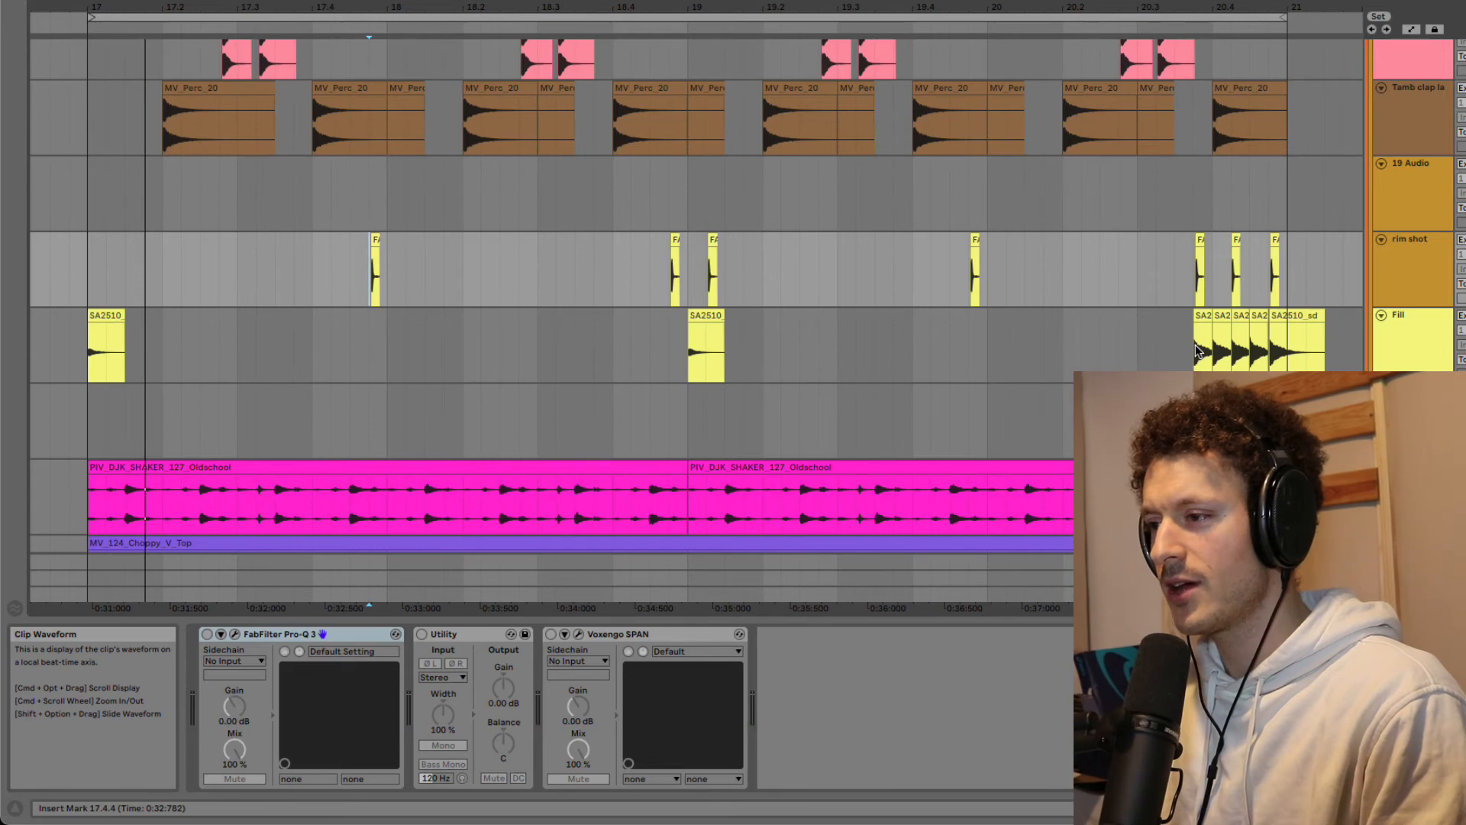
pyautogui.click(1194, 345)
pyautogui.press('space')
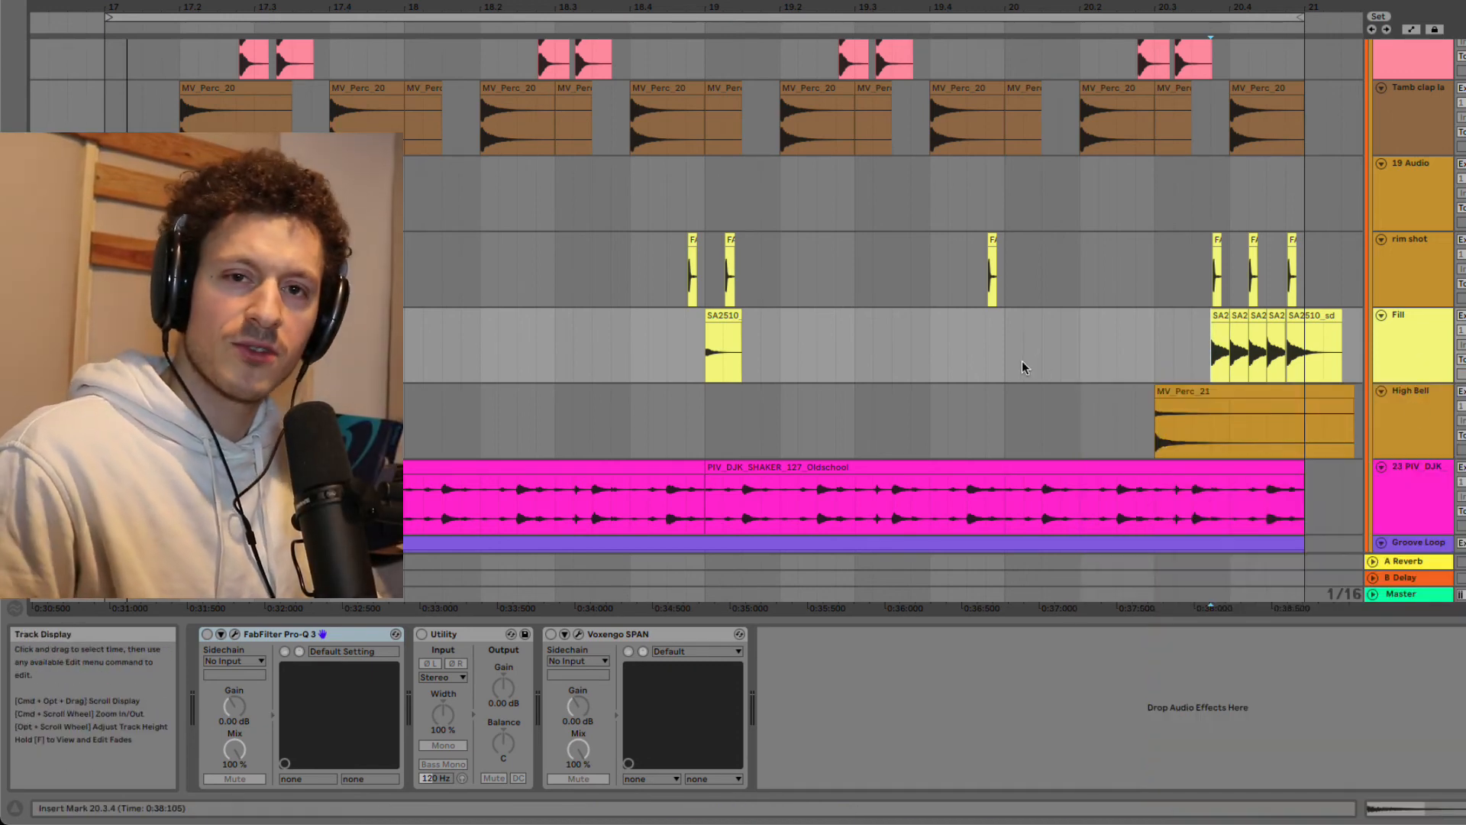
# Step: Audition the MV_Perc_21 hit on the High Bell track, playing repeatedly from several start points, including 20.1.2, 19.4.2 and 19.1.1
pyautogui.click(1117, 433)
pyautogui.press('space')
pyautogui.press('space')
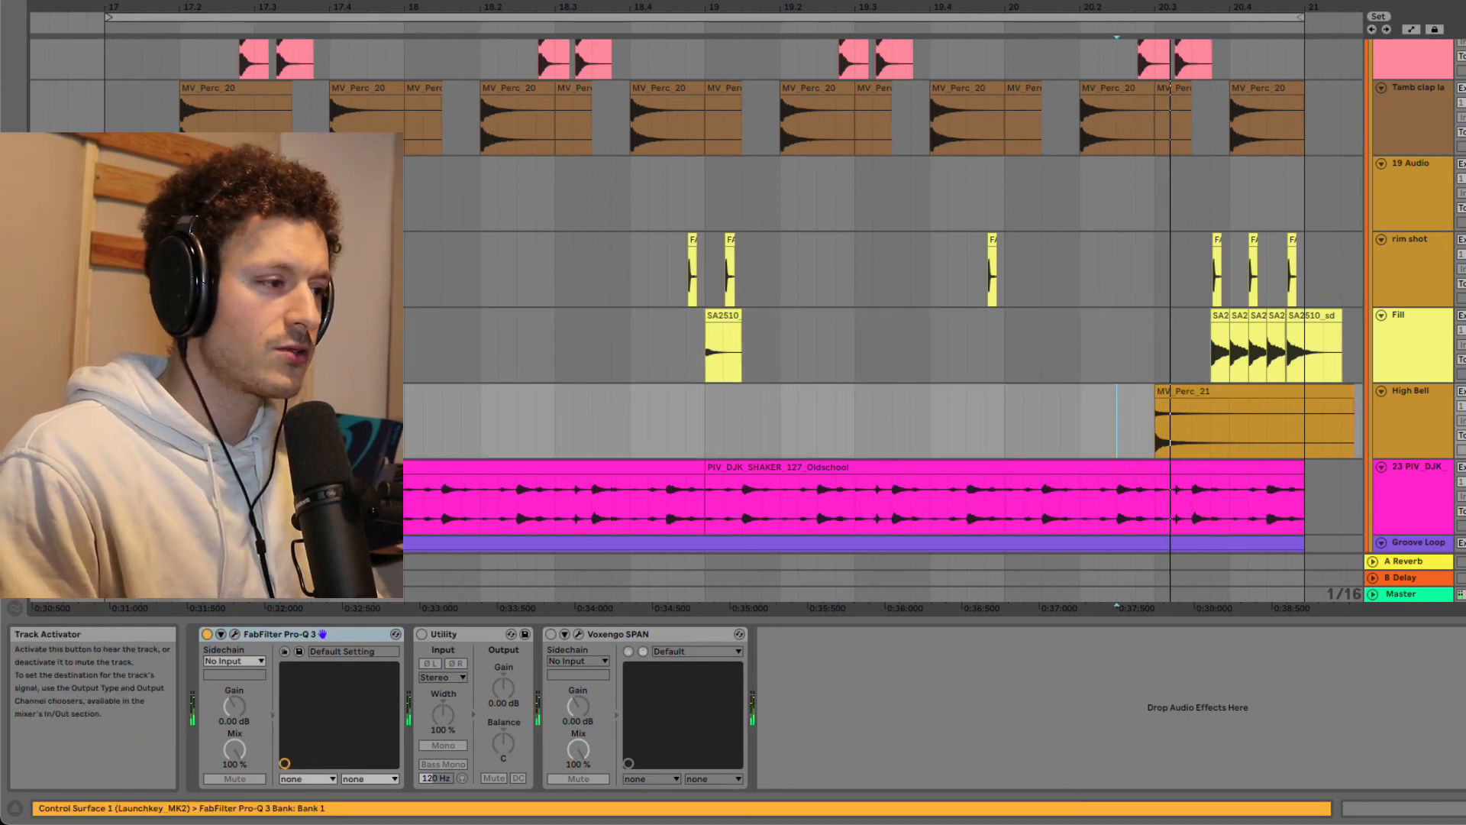
pyautogui.click(1031, 429)
pyautogui.press('space')
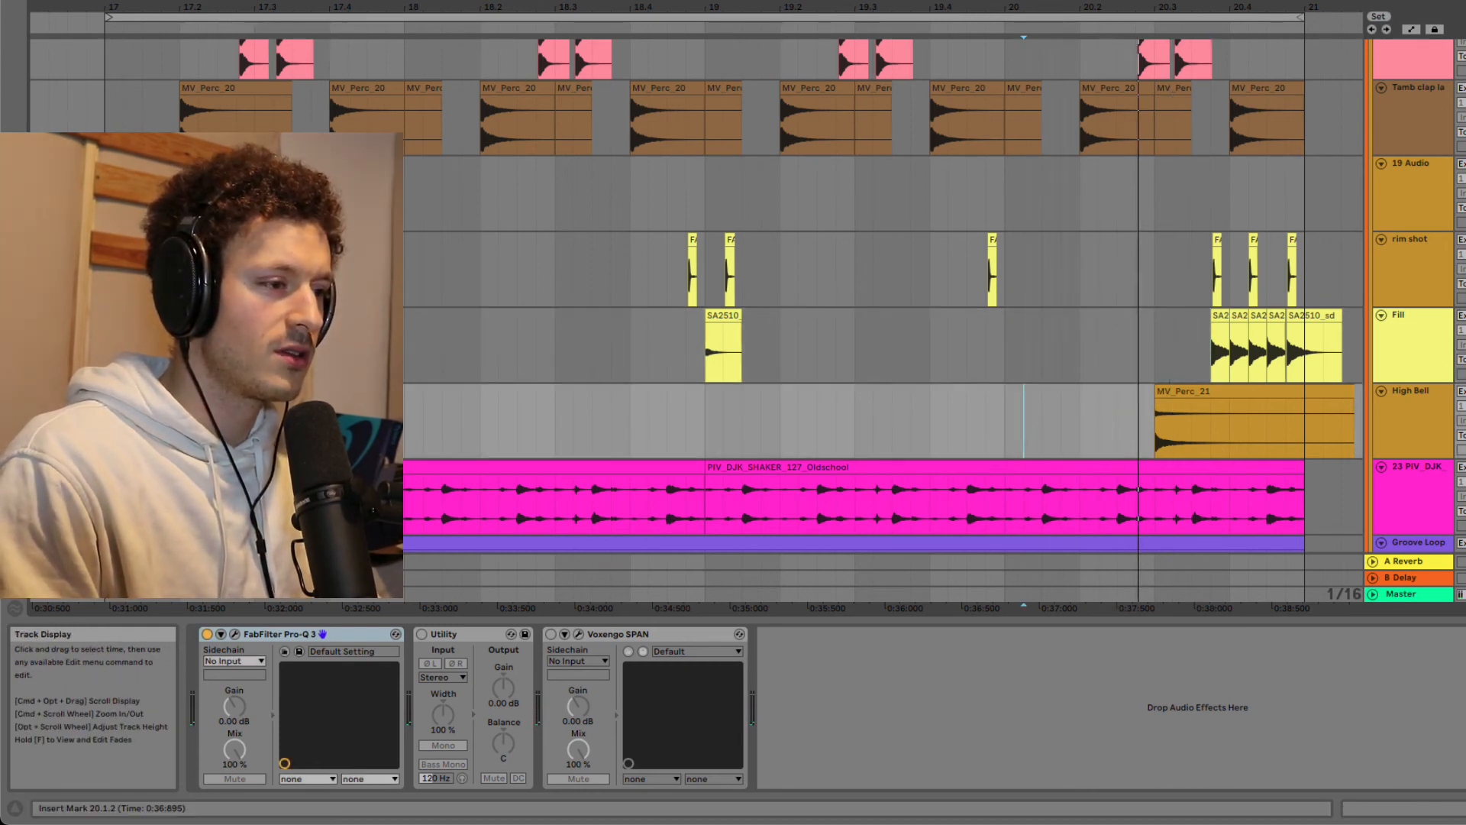
pyautogui.press('space')
pyautogui.press('space')
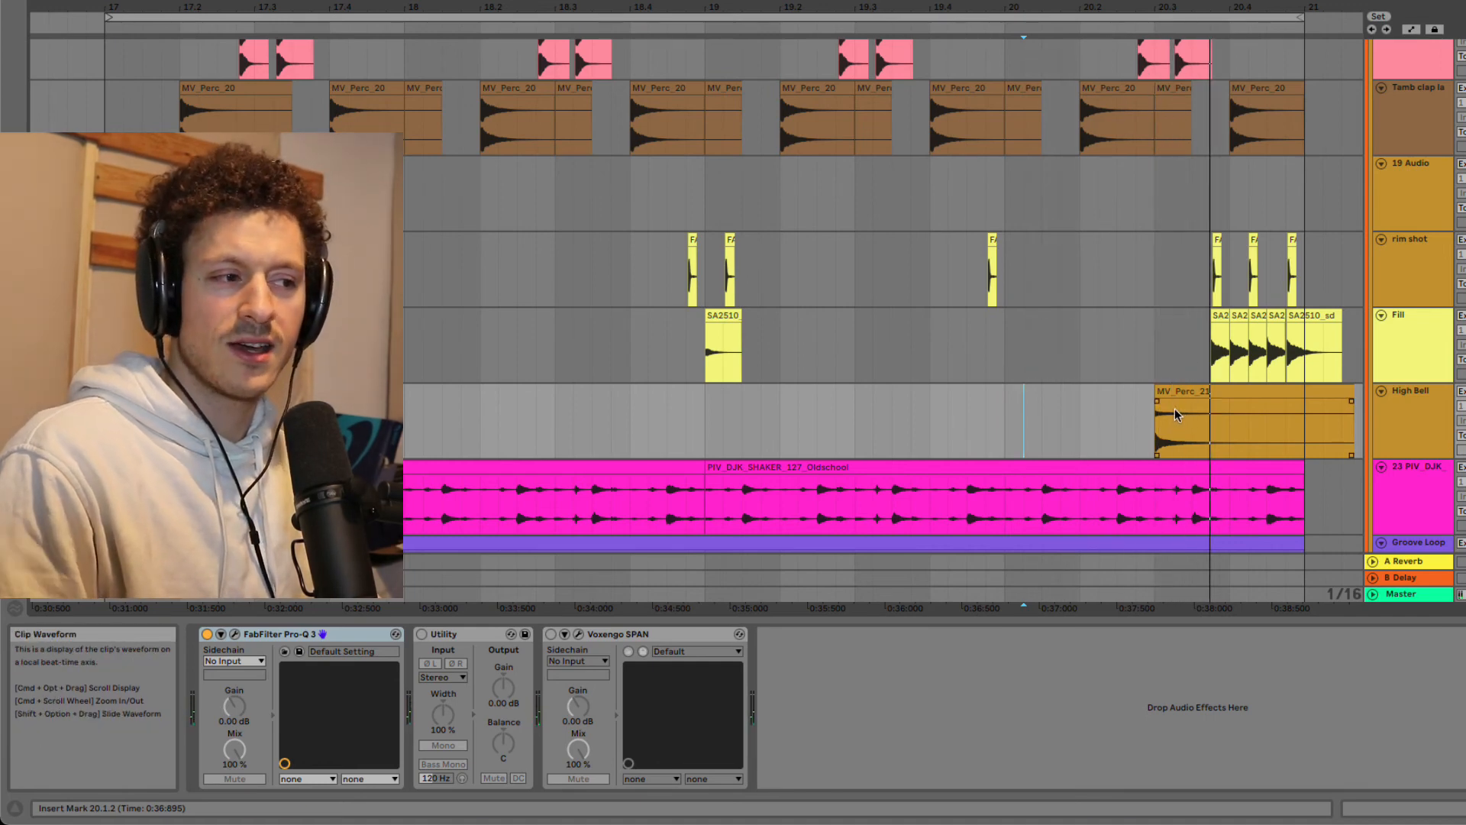
pyautogui.click(1136, 431)
pyautogui.press('space')
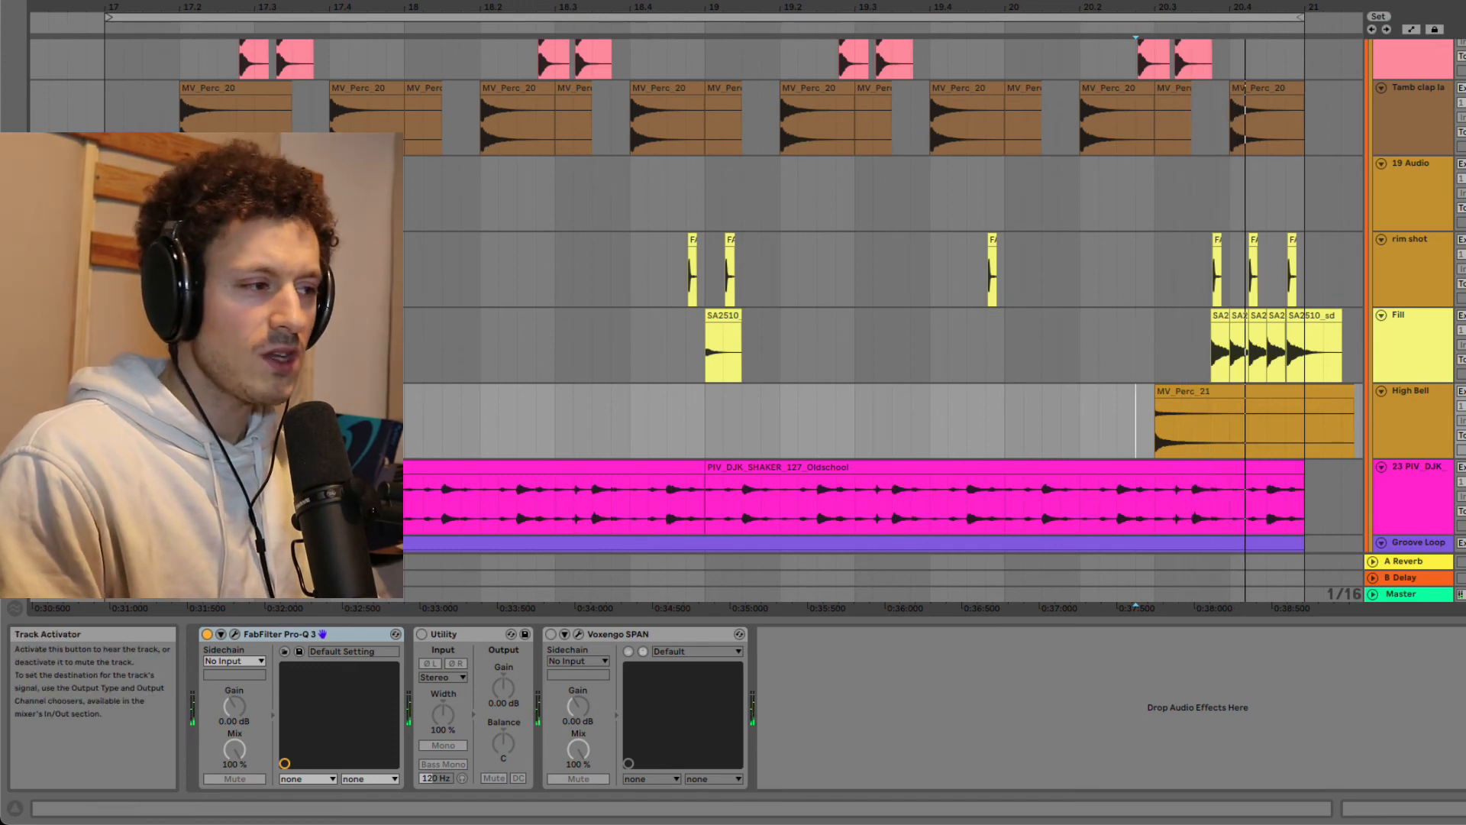
pyautogui.click(948, 433)
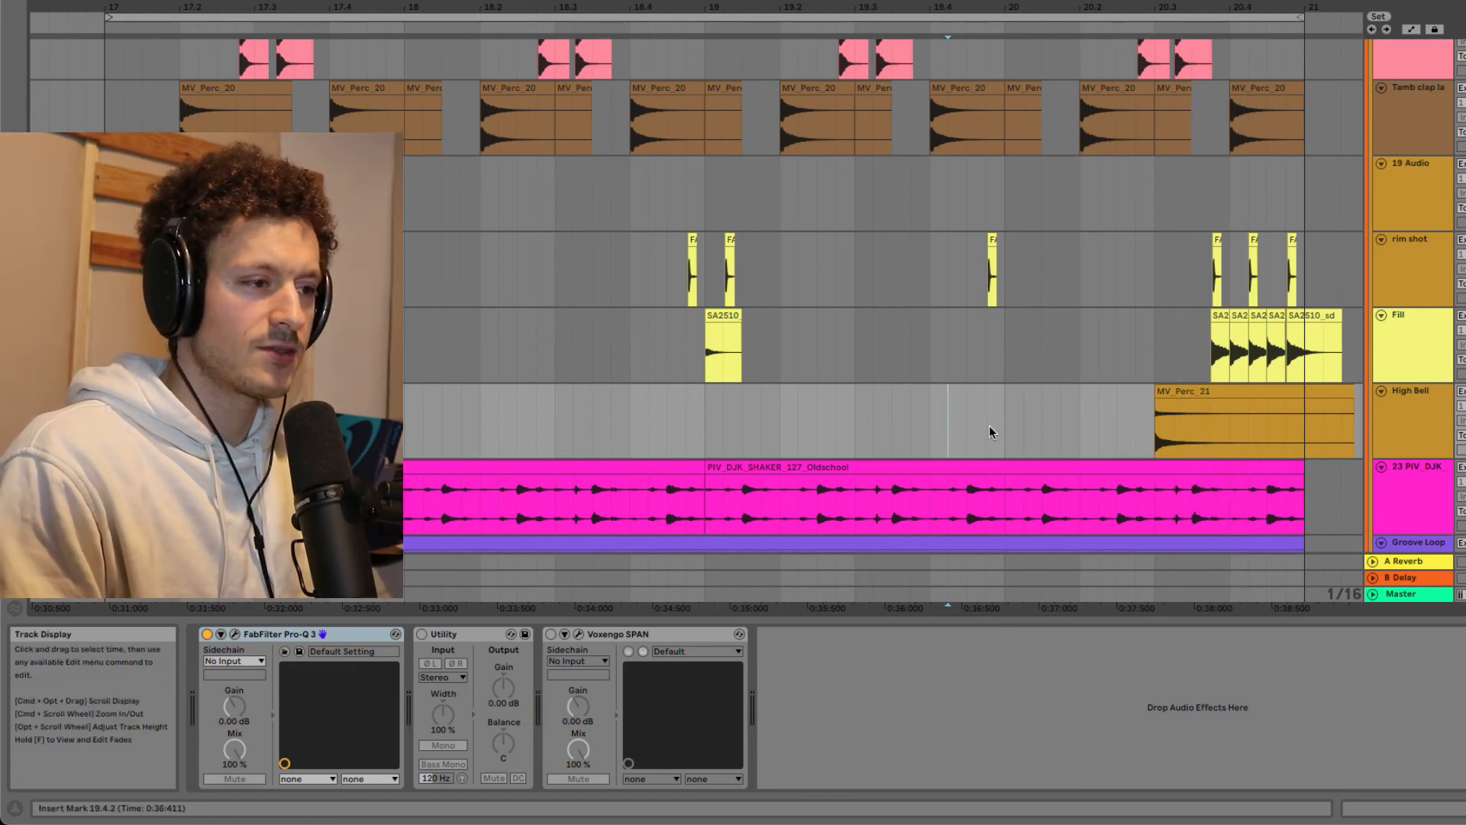
pyautogui.press('space')
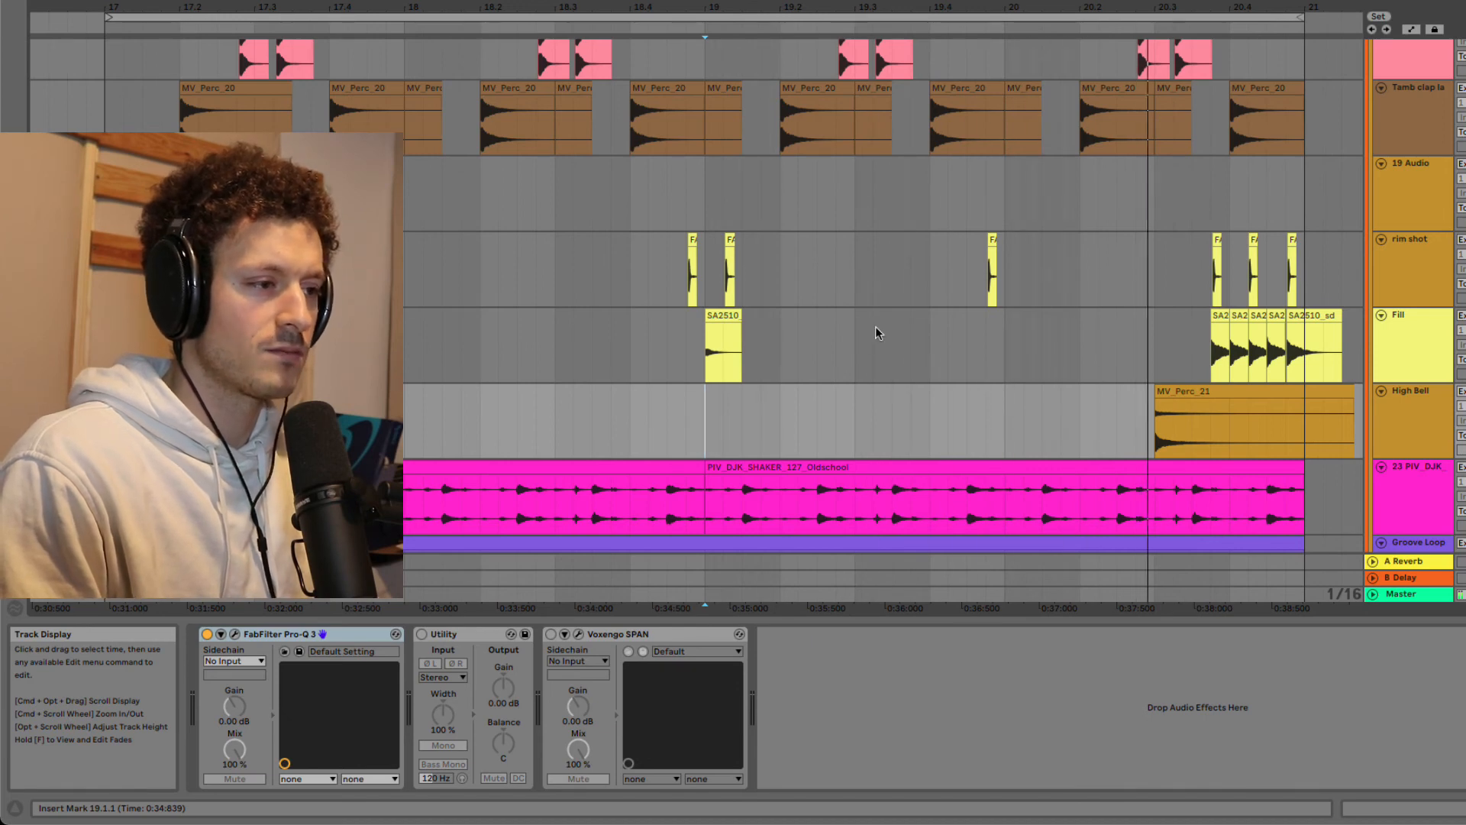
# Step: Play the PIV_DJK_SHAKER_127_Oldschool loop from bar 17
pyautogui.scroll(-5, 874, 329)
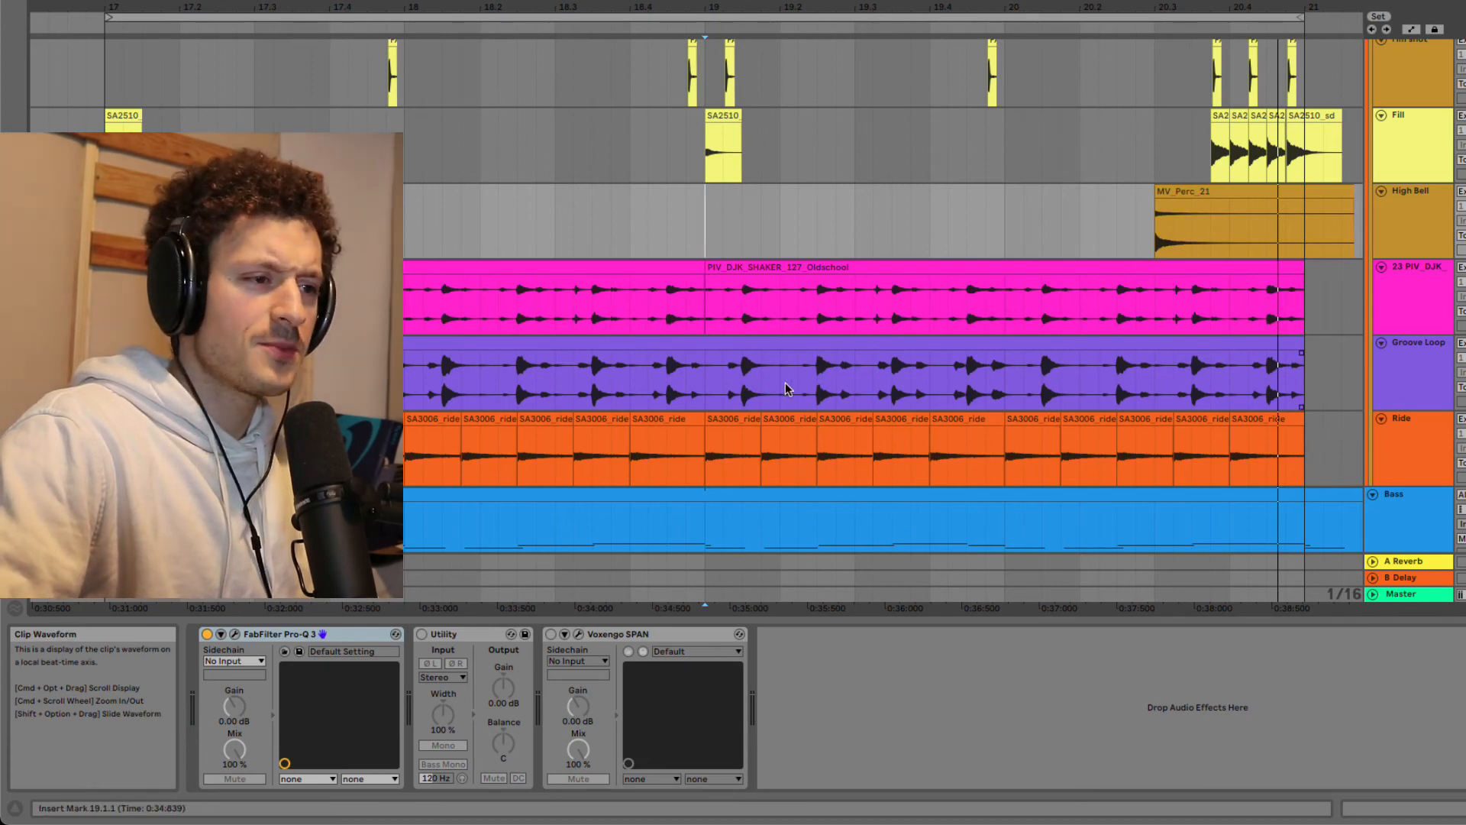
pyautogui.scroll(2, 787, 388)
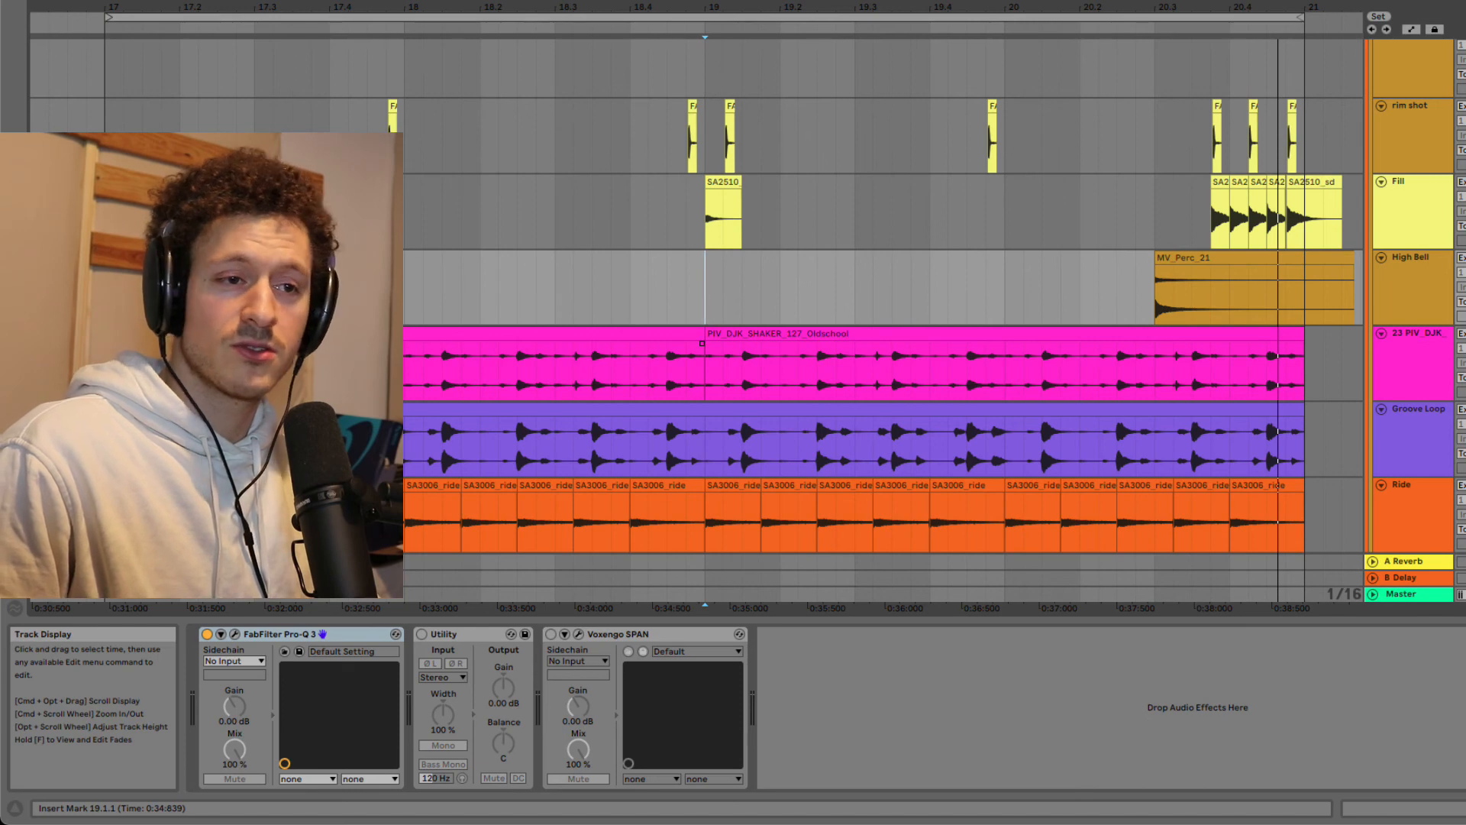
pyautogui.click(108, 370)
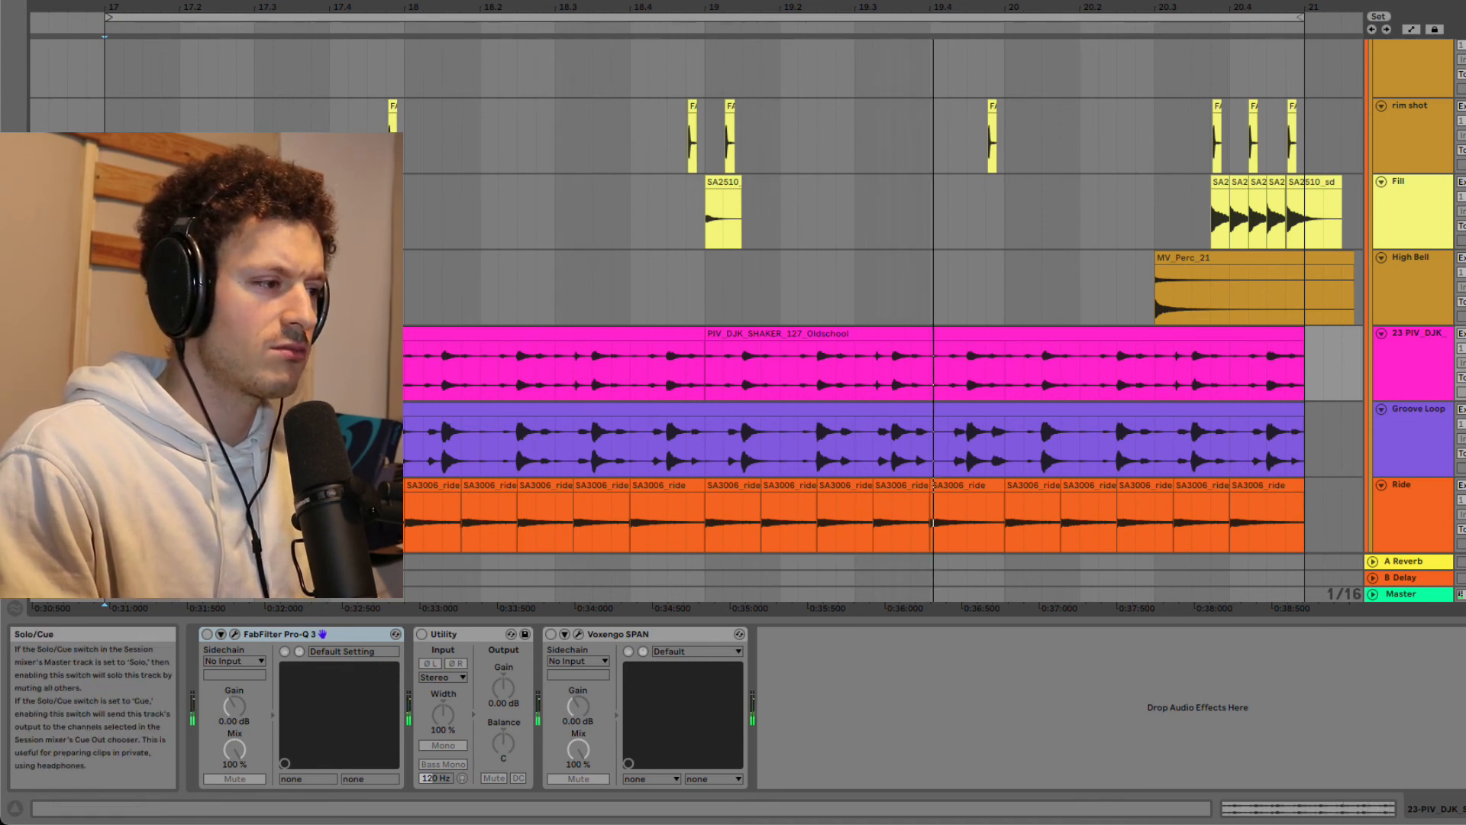
pyautogui.press('space')
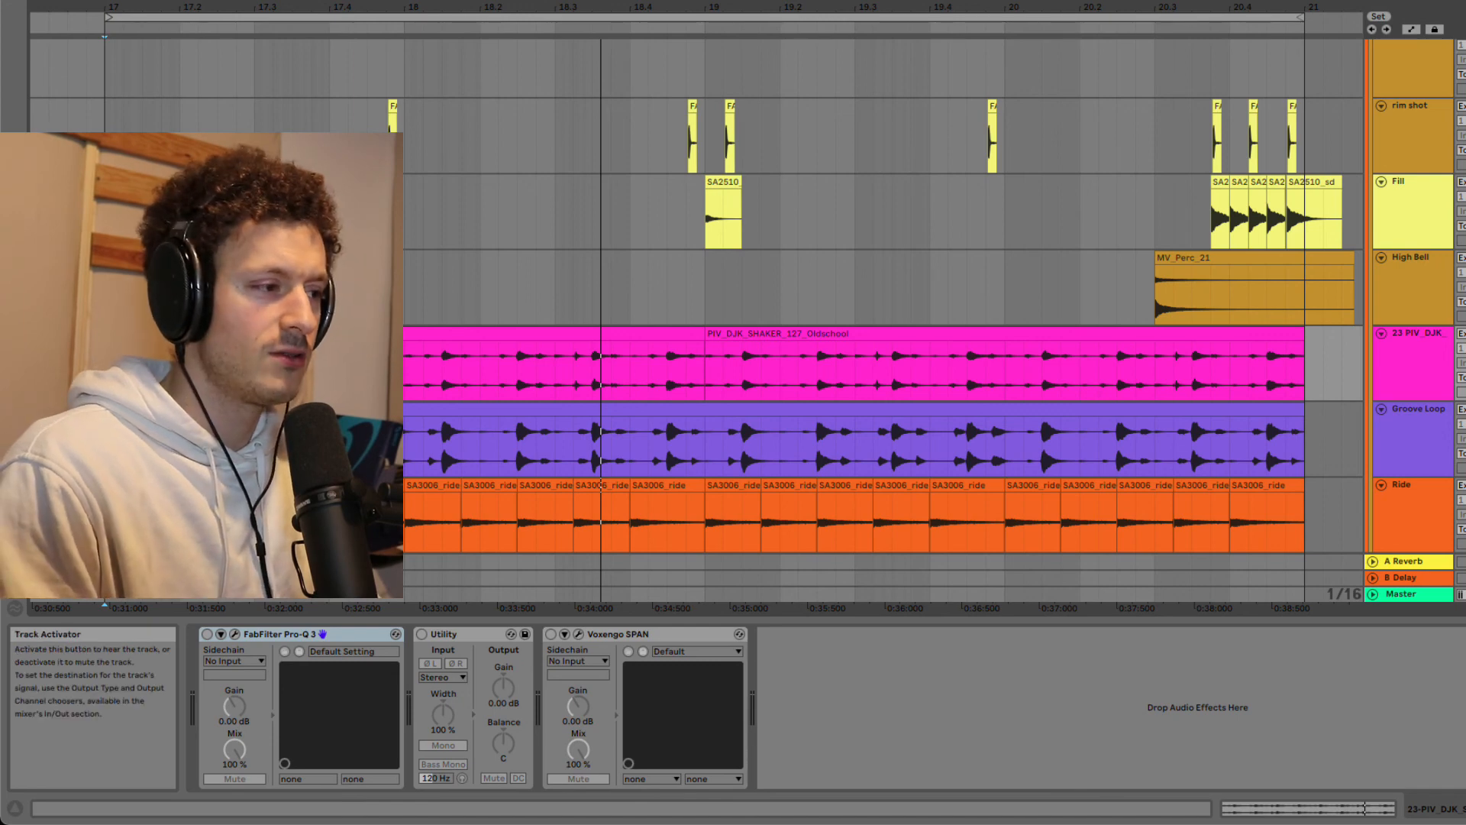
# Step: Play the loop again to audition the Groove Loop and SA3006 ride layers with the shaker
pyautogui.press('space')
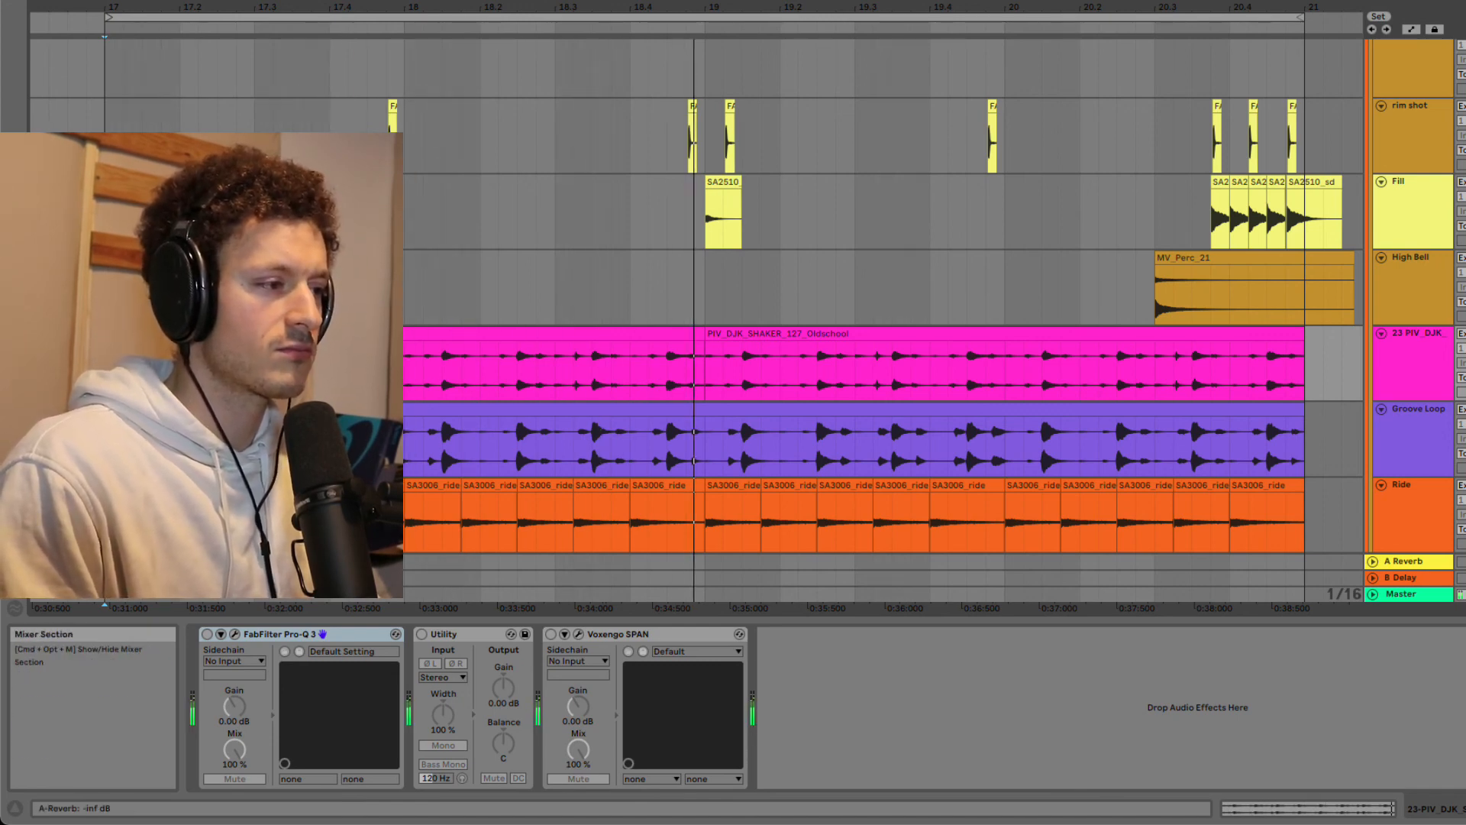
pyautogui.scroll(-3, 1061, 525)
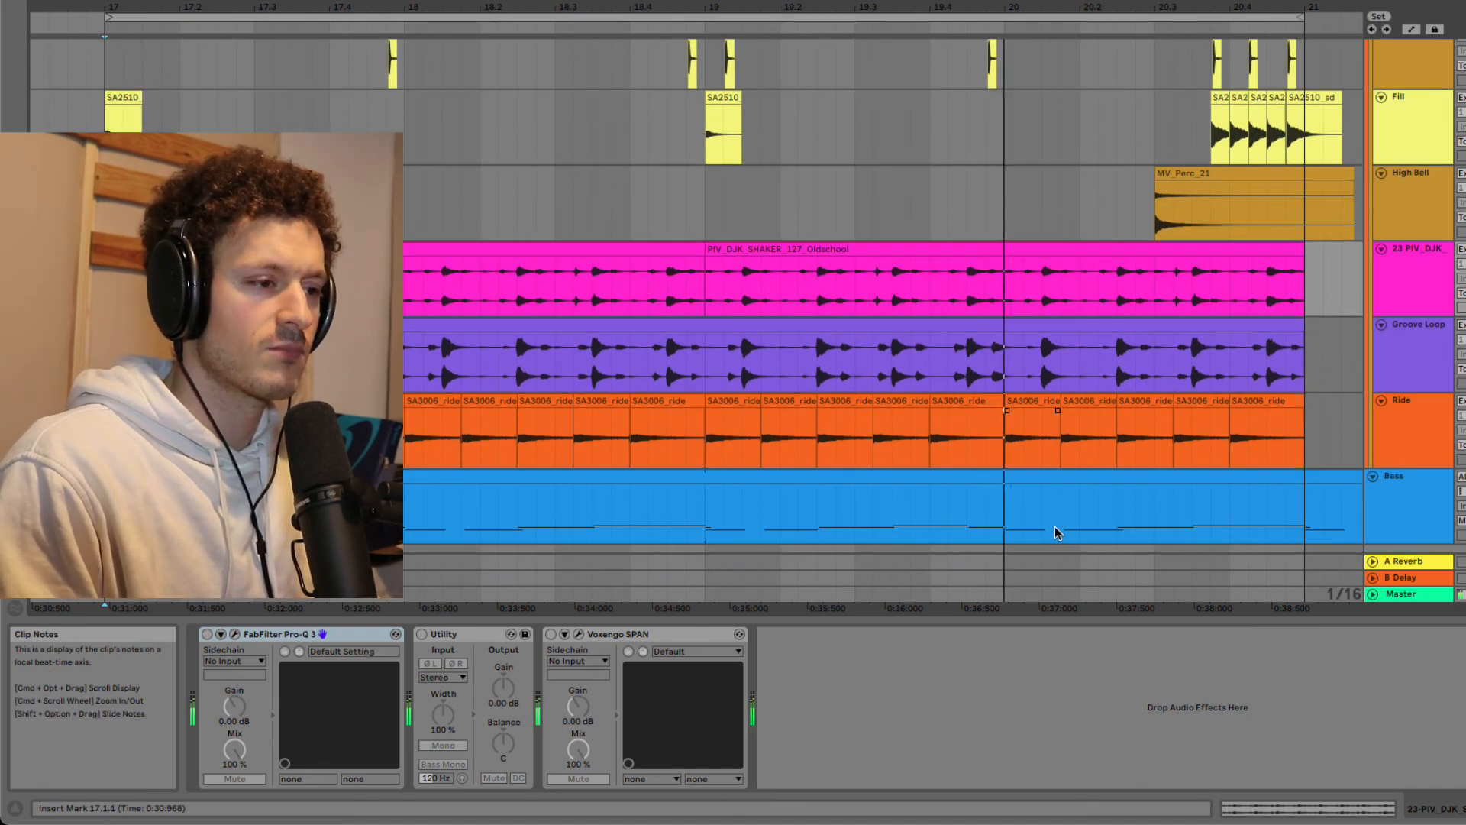
pyautogui.scroll(-1, 1130, 504)
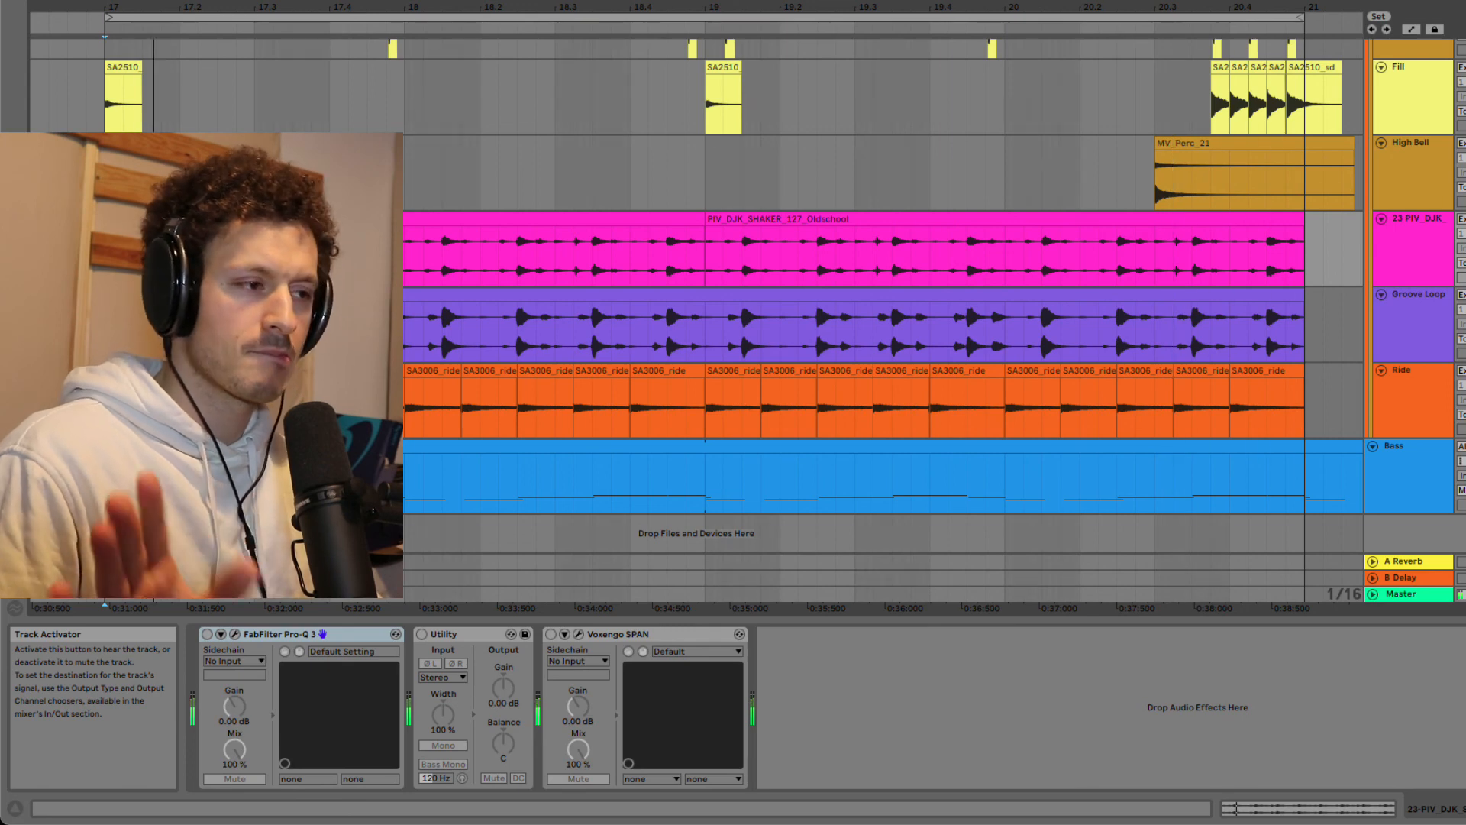
pyautogui.press('space')
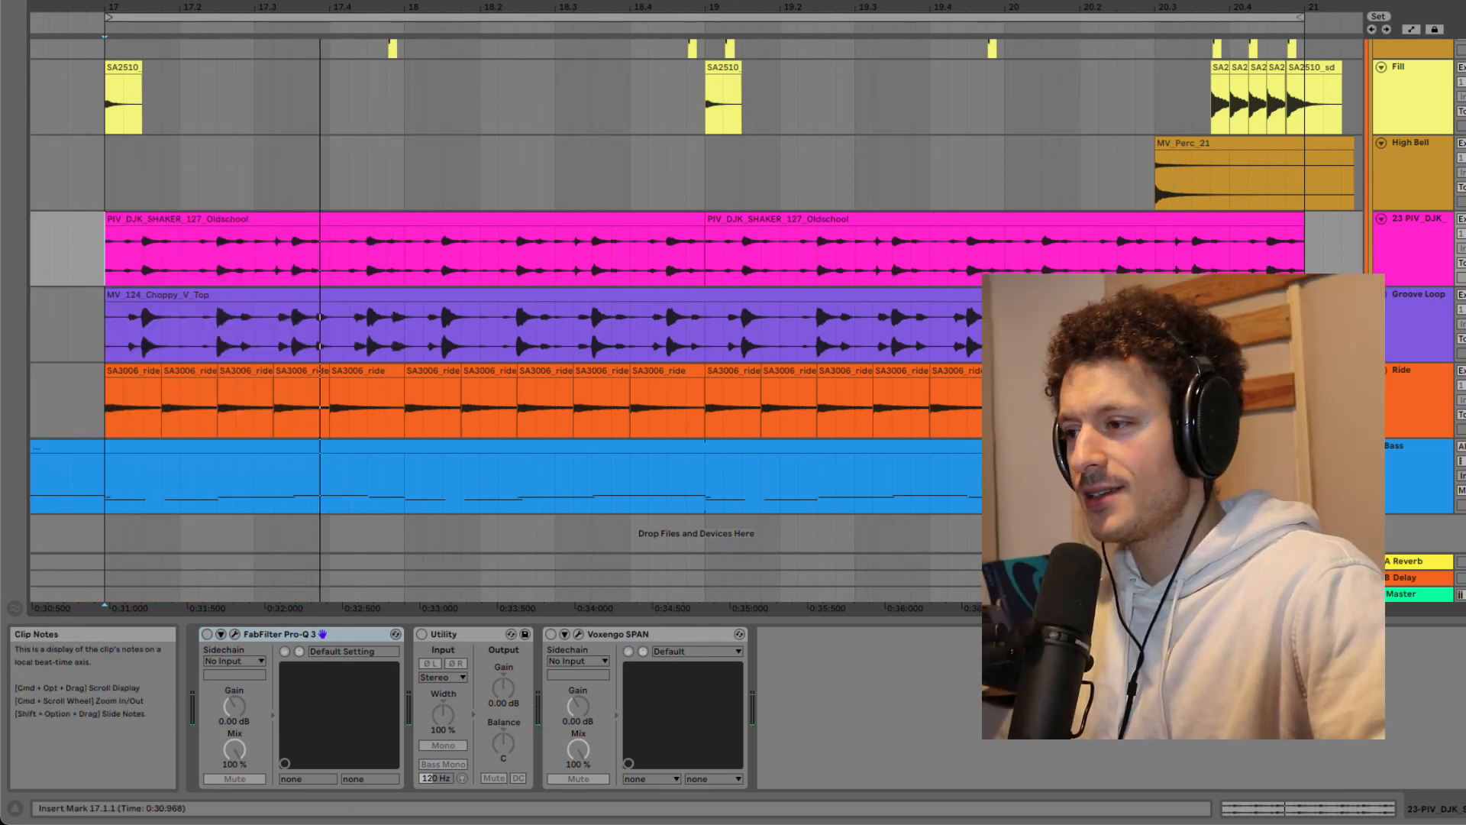
# Step: Delete every SA3006 ride clip between bars 17 and 21 on the Ride track except the first hit at 17.1.1
pyautogui.moveTo(1304, 401); pyautogui.dragTo(402, 373)
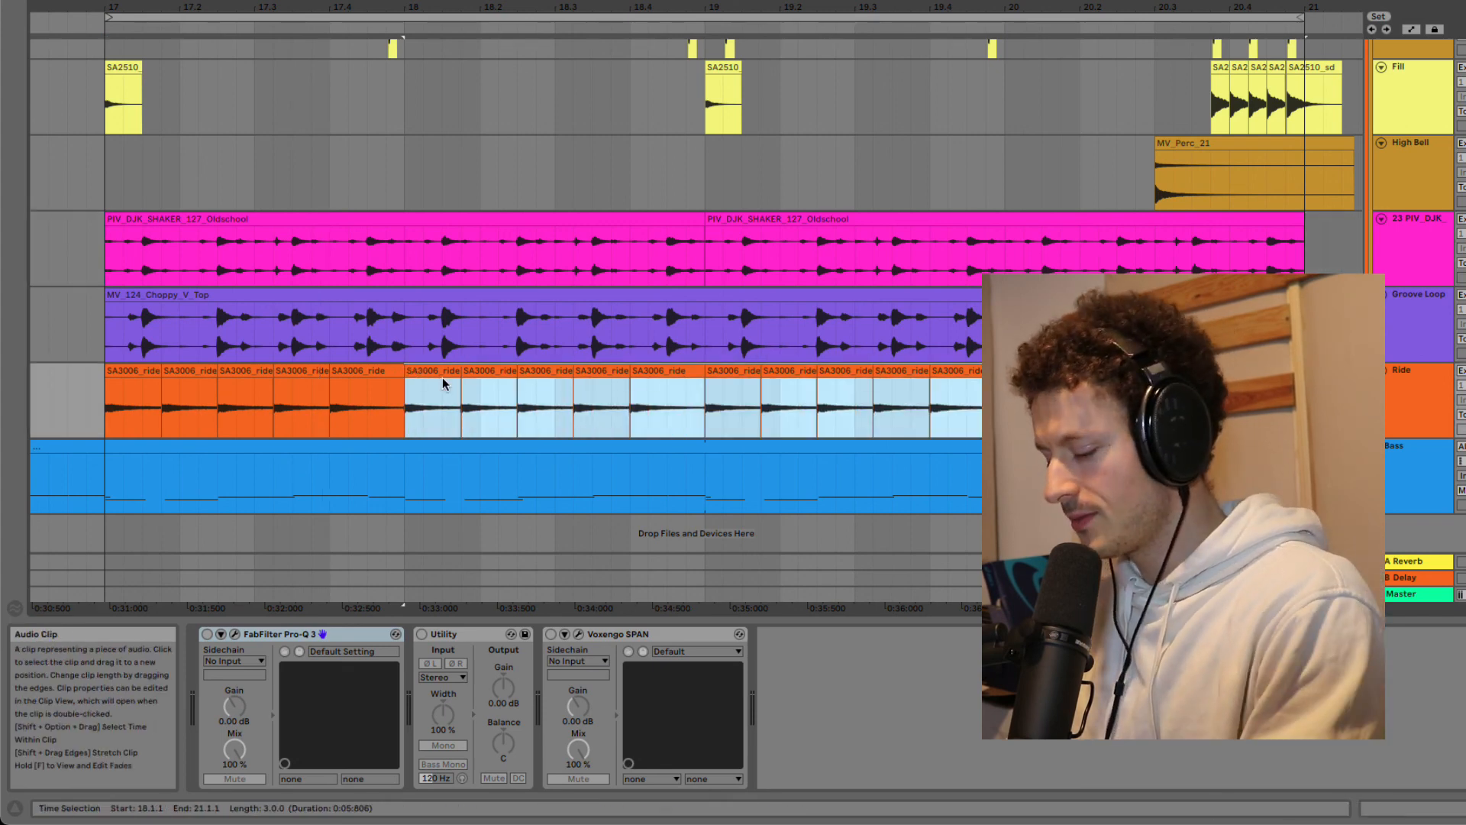
pyautogui.press('Delete')
pyautogui.click(359, 366)
pyautogui.press('Delete')
pyautogui.click(292, 370)
pyautogui.press('Delete')
pyautogui.click(241, 369)
pyautogui.press('Delete')
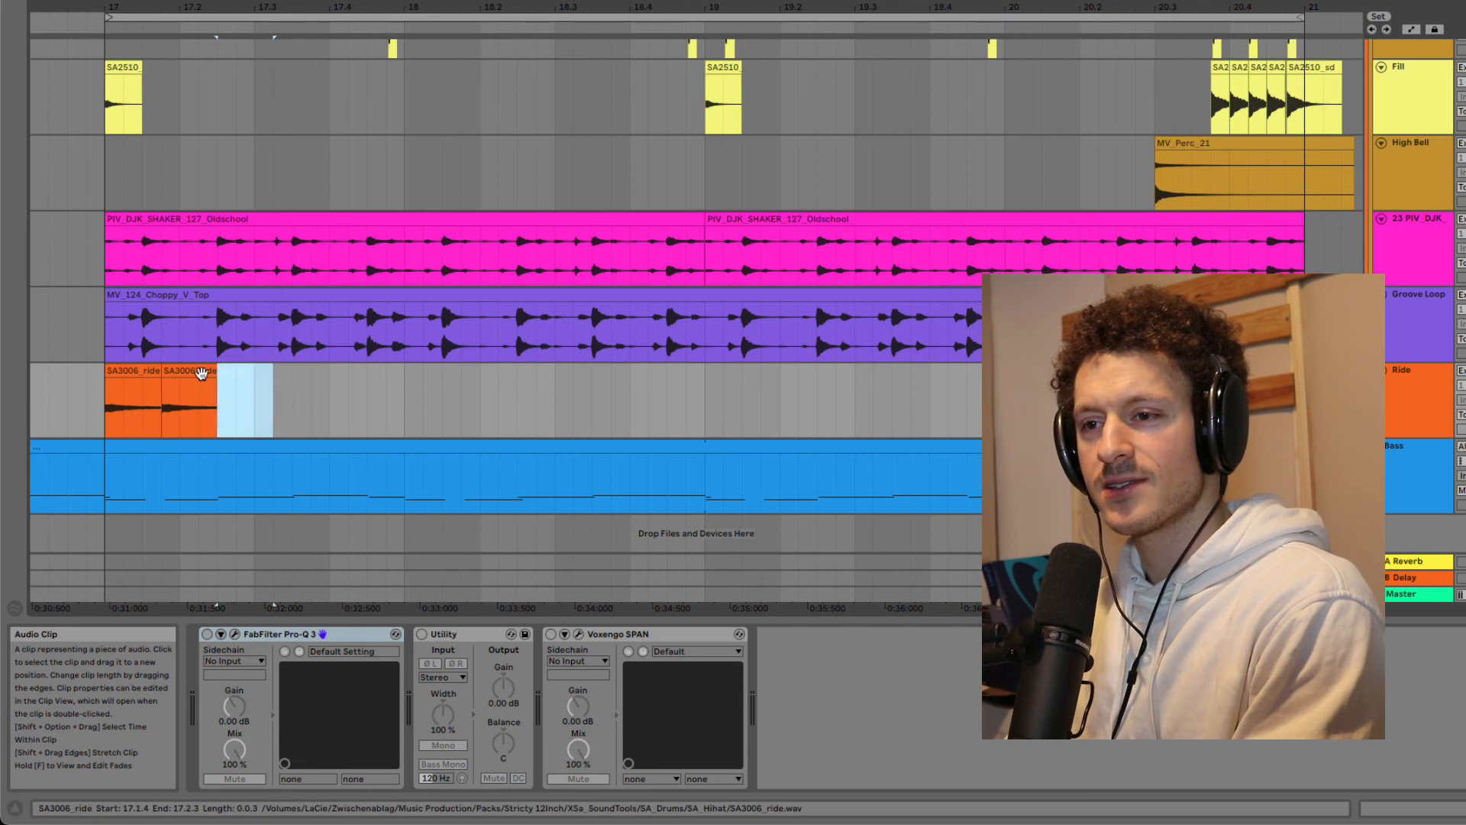
pyautogui.click(200, 370)
pyautogui.press('Delete')
# Step: Play the arrangement from 17.1.1 to audition the single ride hit with the shaker and groove loops
pyautogui.click(113, 401)
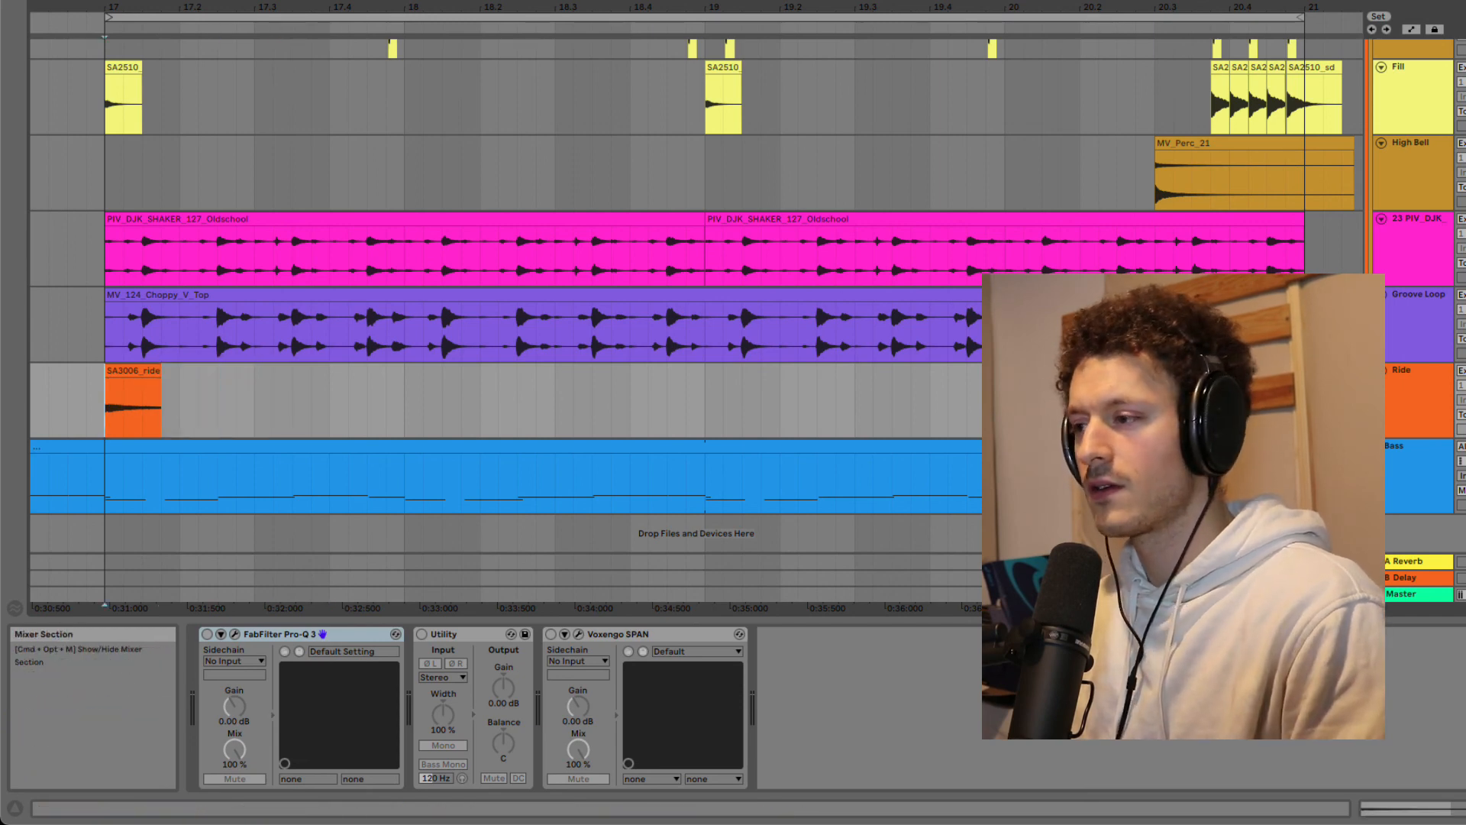
pyautogui.press('space')
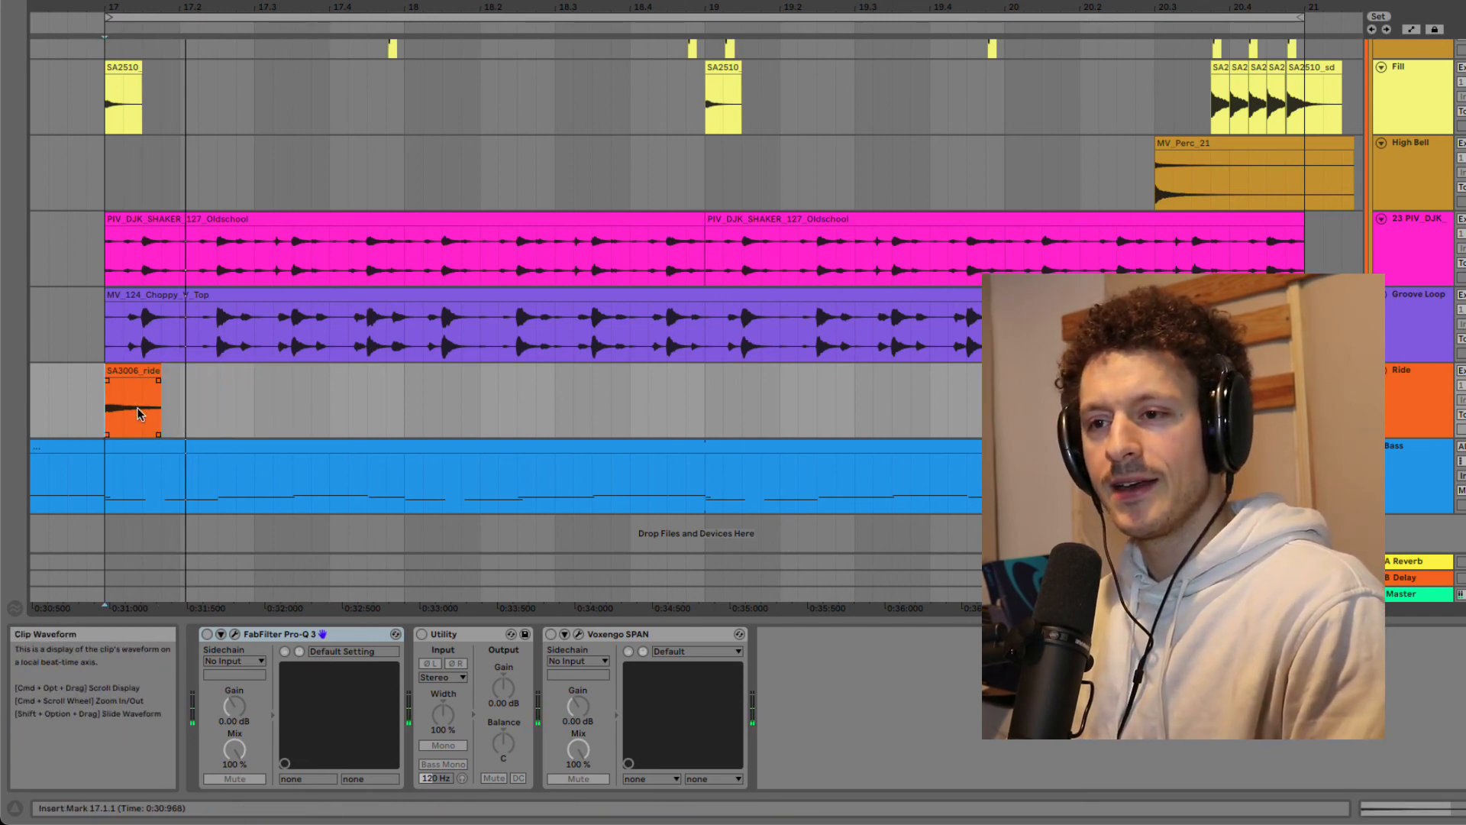
pyautogui.press('space')
# Step: Duplicate the single SA3006 ride clip four times back to back to form a row of five hits in bar 17
pyautogui.moveTo(105, 405); pyautogui.dragTo(158, 411)
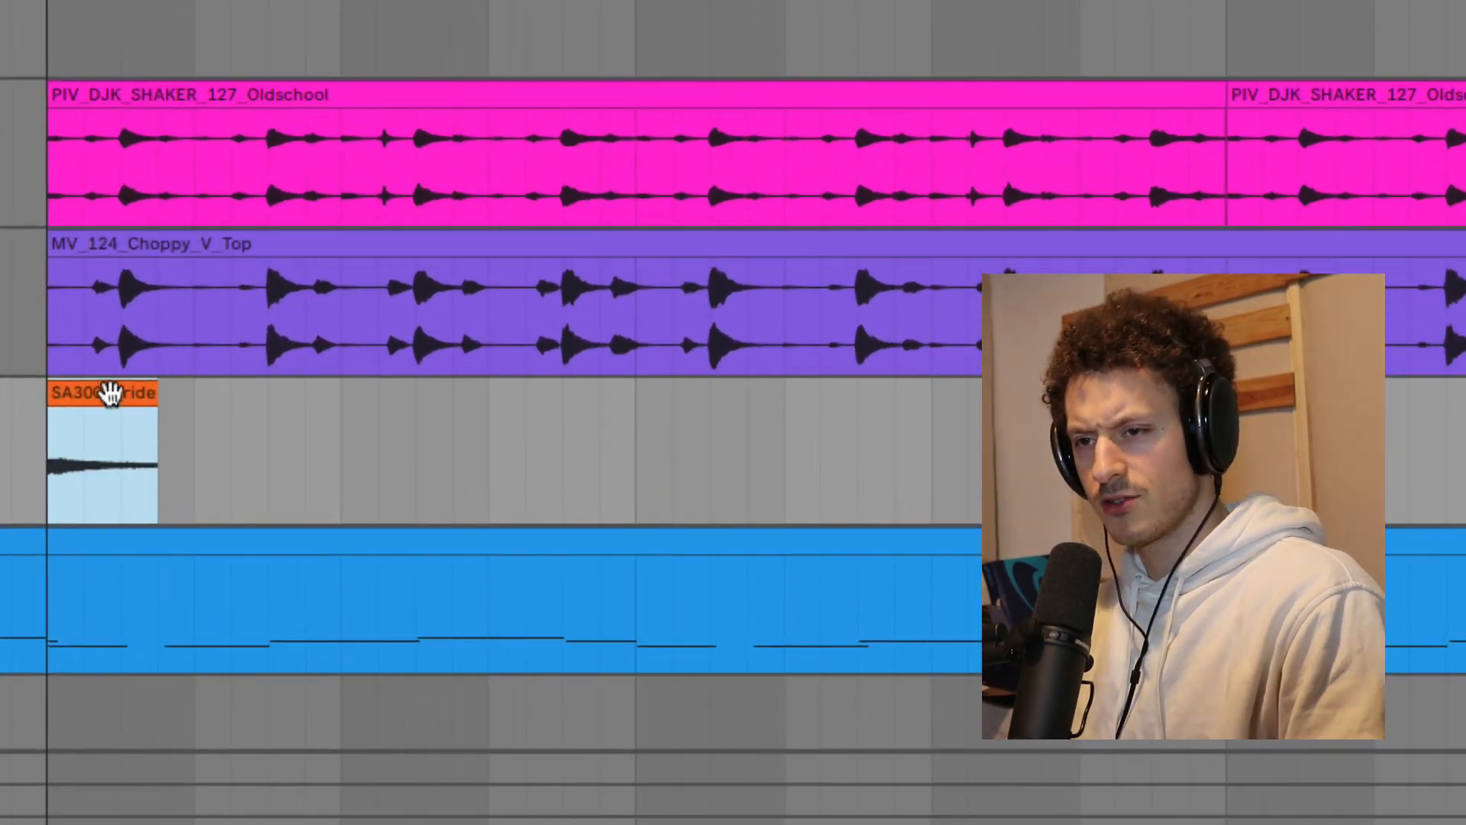
pyautogui.hotkey('ctrl', 'd')
pyautogui.hotkey('ctrl', 'd')
pyautogui.hotkey('ctrl', 'd')
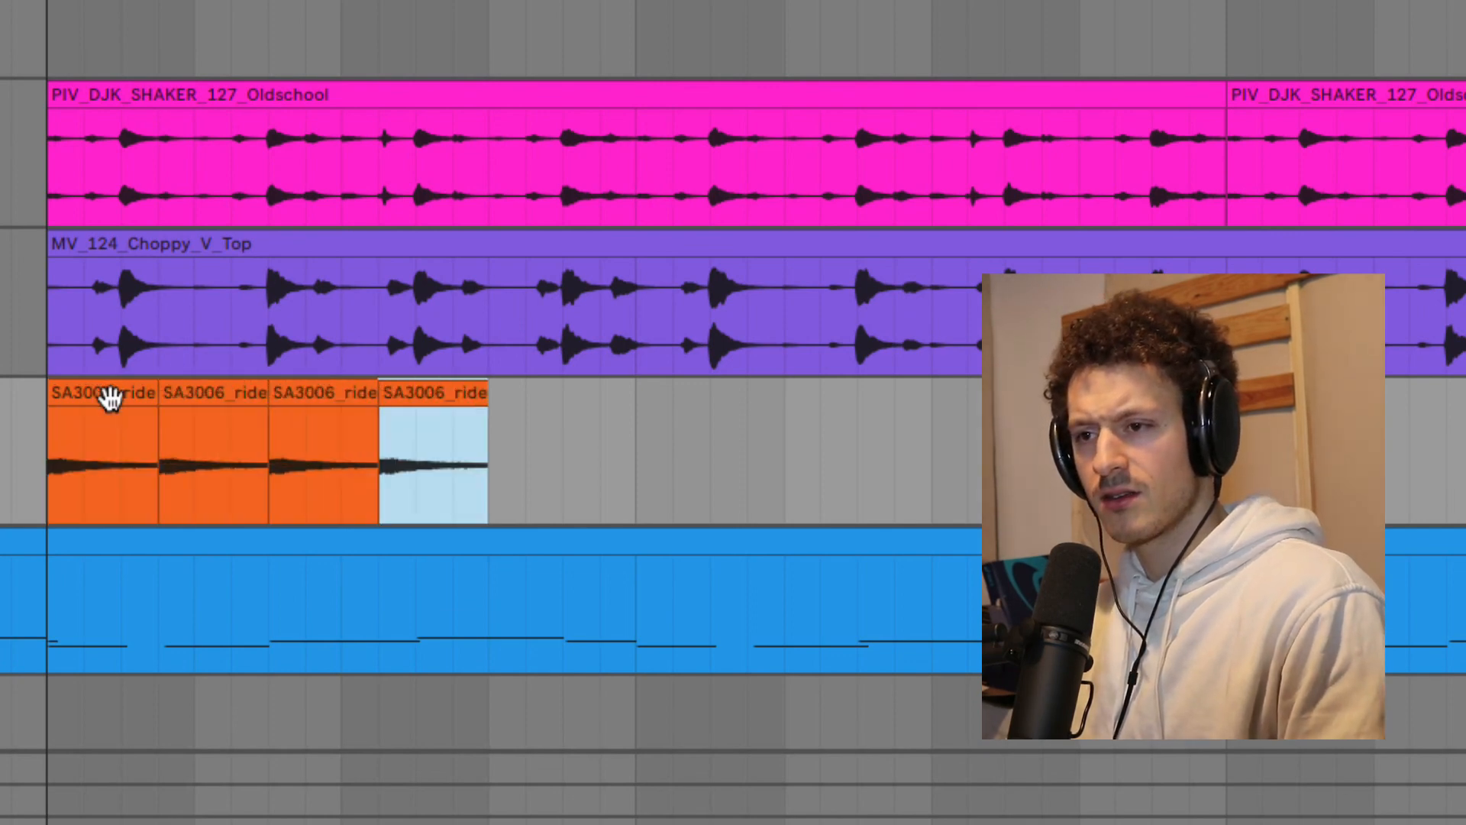
pyautogui.hotkey('ctrl', 'd')
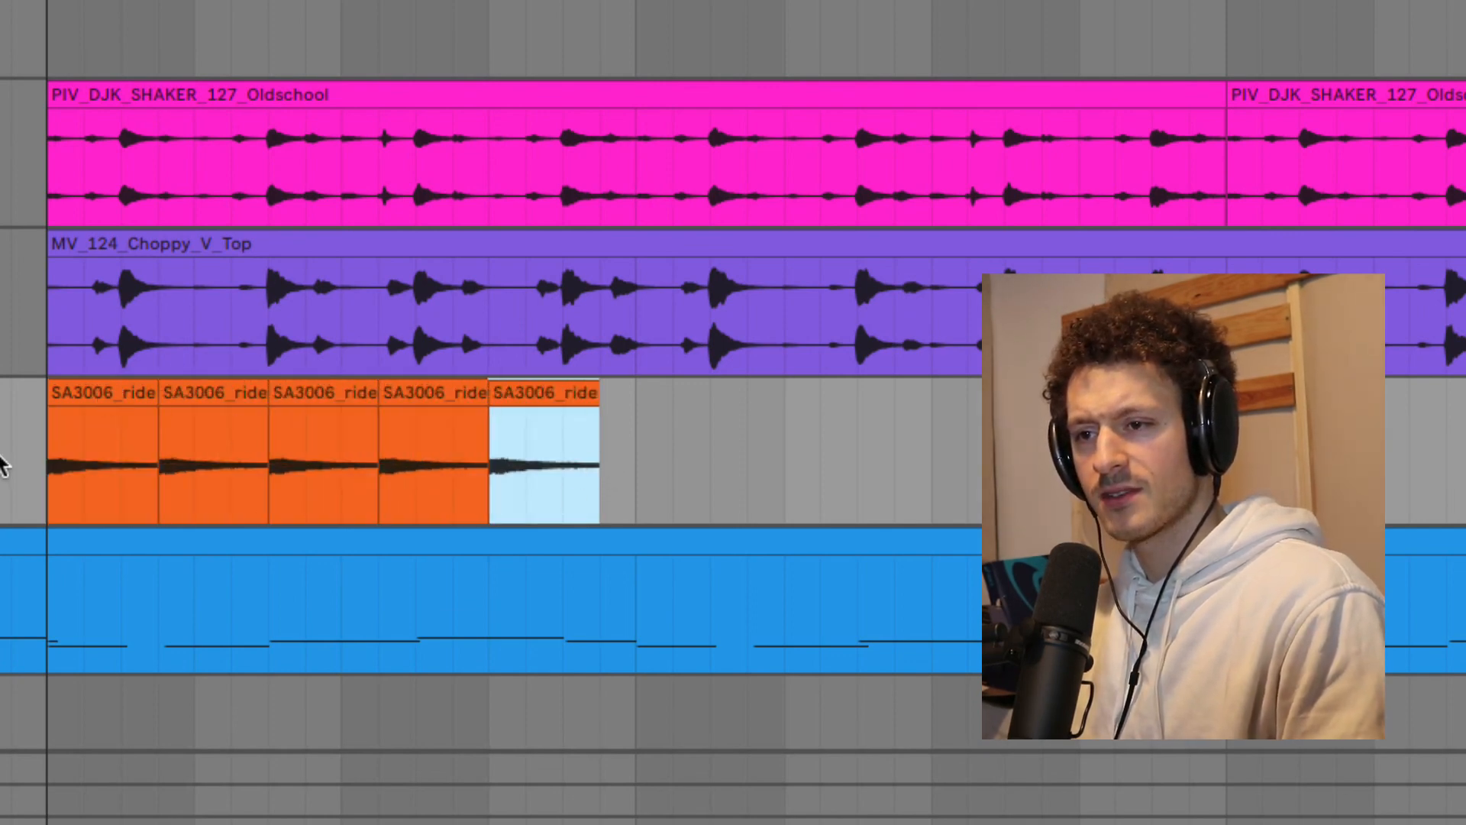
# Step: Play the row of five ride hits from the start of bar 17
pyautogui.click(49, 460)
pyautogui.press('space')
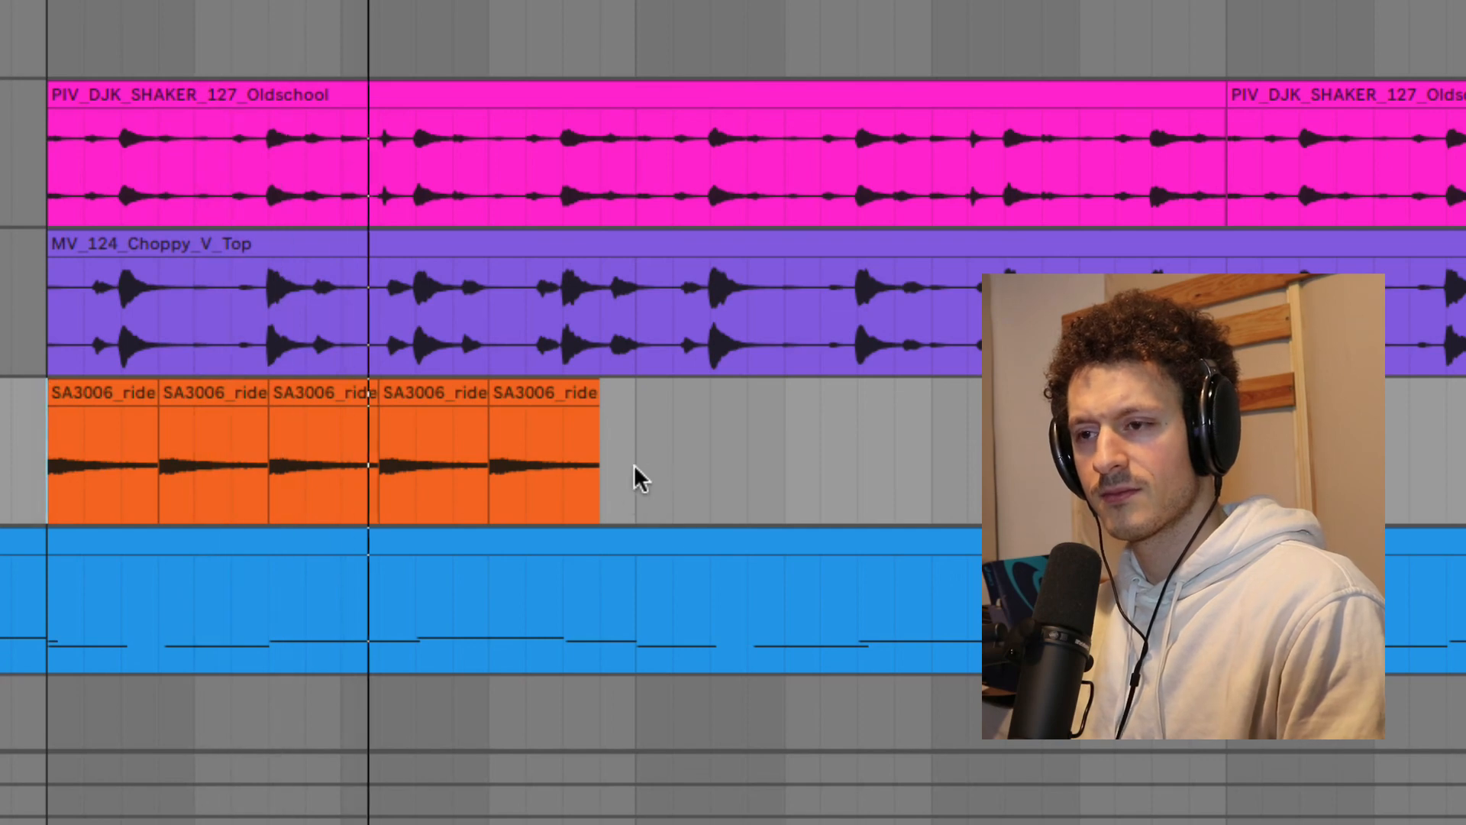
pyautogui.press('space')
# Step: Duplicate the whole bar 17 ride pattern, including the gap at its end, three times to fill bars 18 to 20
pyautogui.click(627, 478)
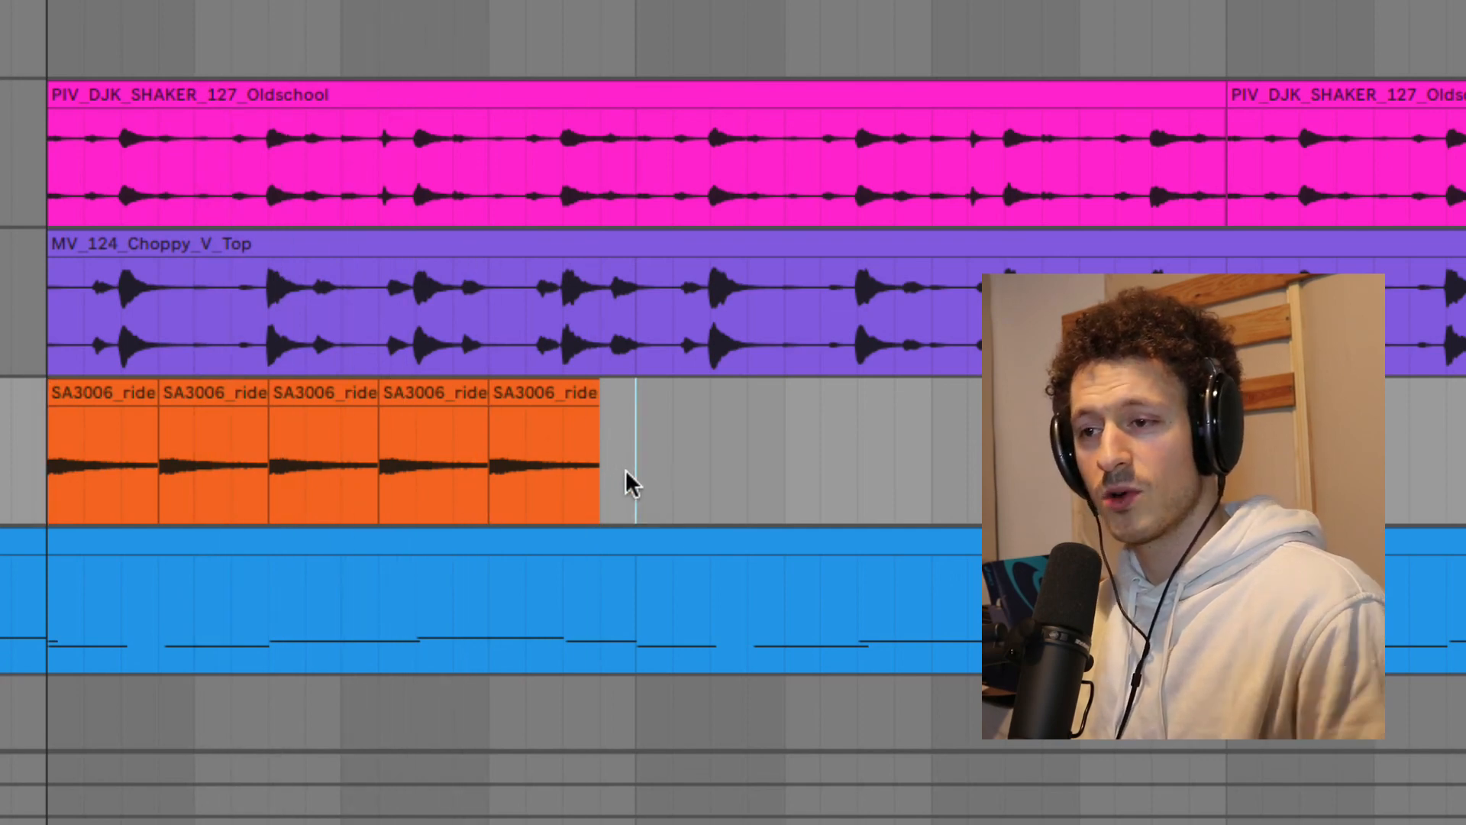
pyautogui.moveTo(628, 479); pyautogui.dragTo(49, 462)
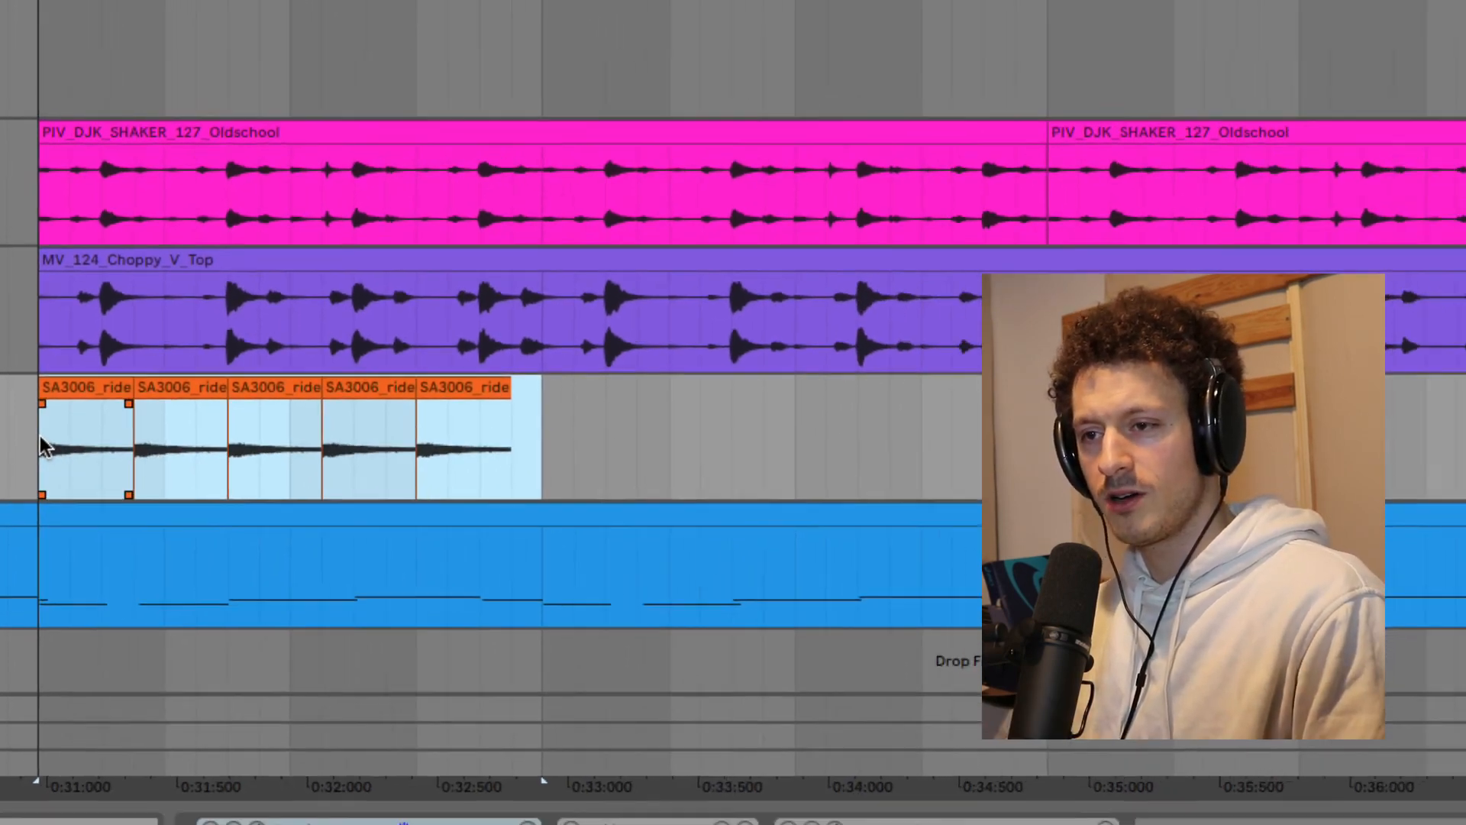
pyautogui.hotkey('ctrl', 'd')
pyautogui.hotkey('ctrl', 'd')
pyautogui.hotkey('ctrl', 'd')
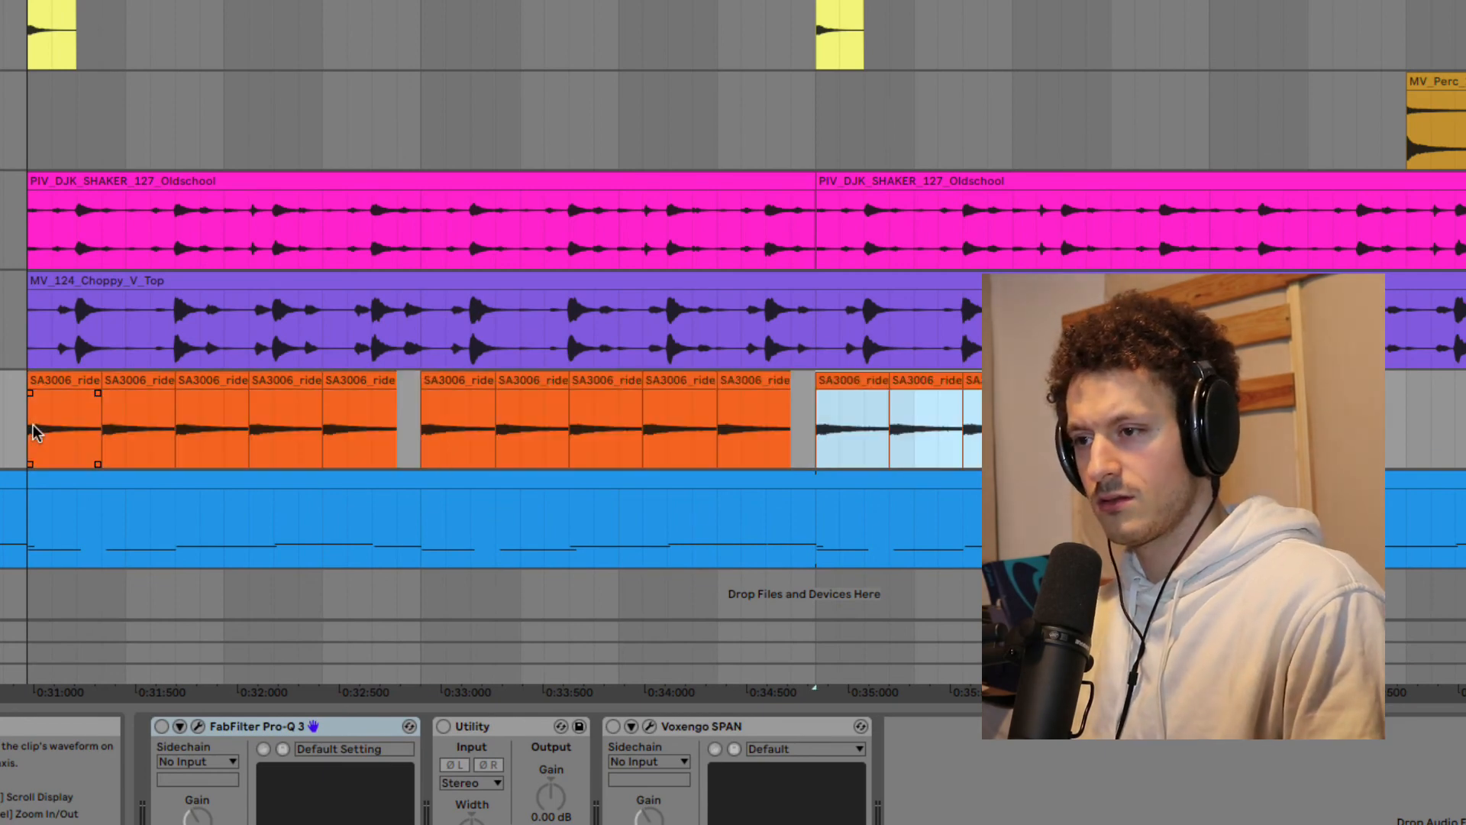
# Step: Play the rebuilt ride pattern twice from bar 17 together with the shaker and groove loops
pyautogui.click(19, 419)
pyautogui.press('space')
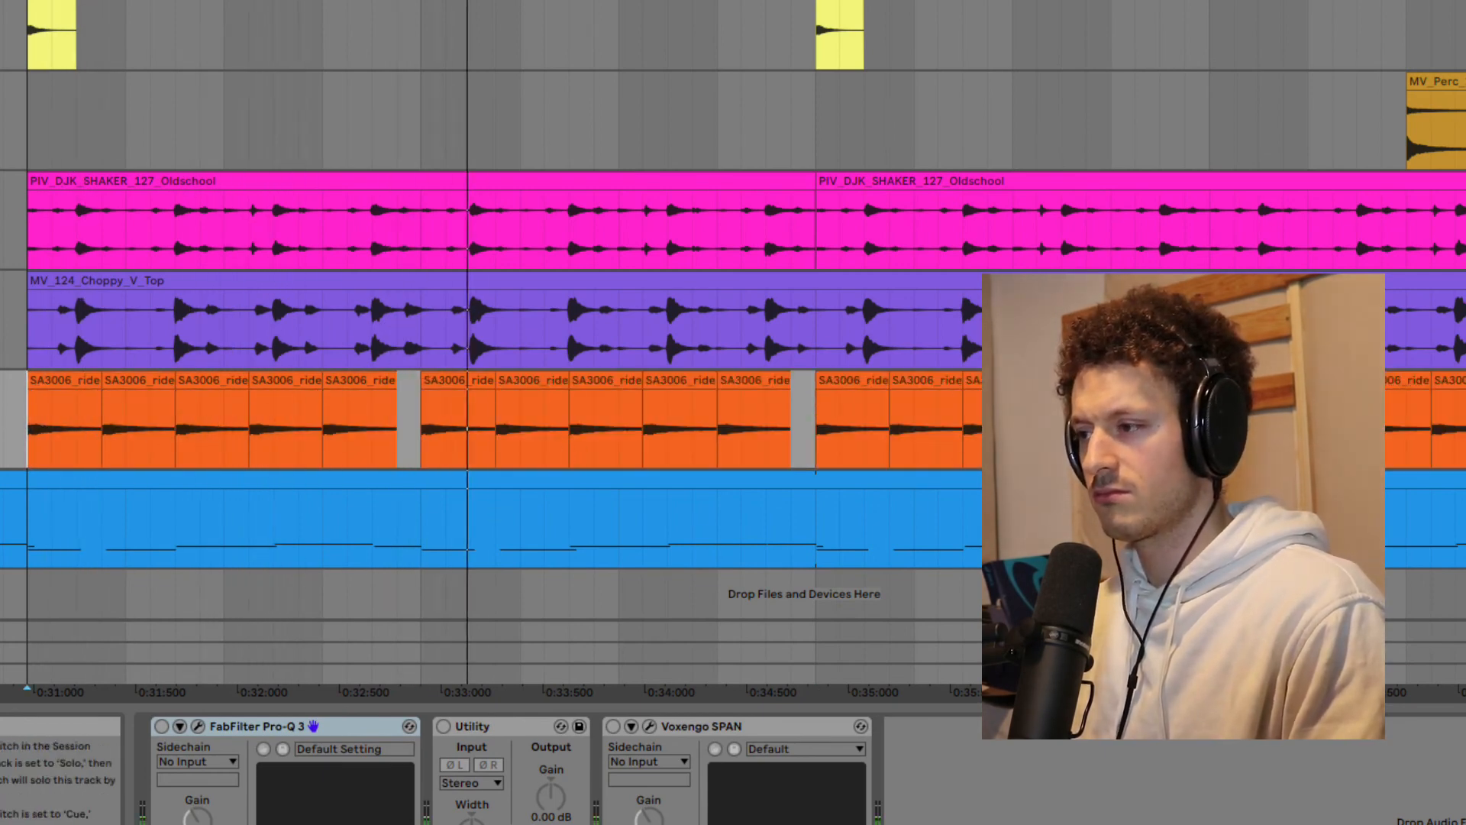
pyautogui.press('space')
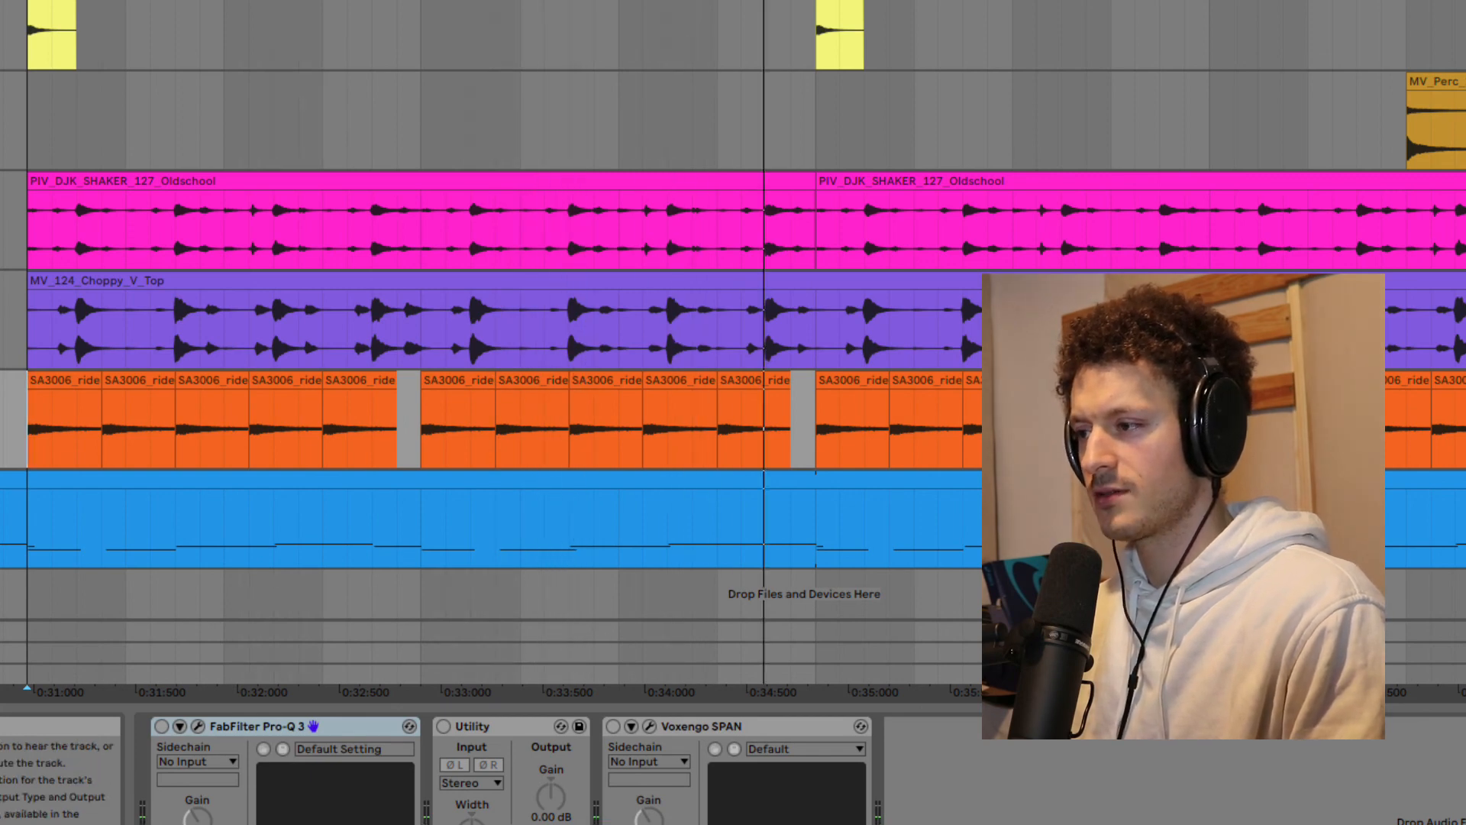
pyautogui.press('space')
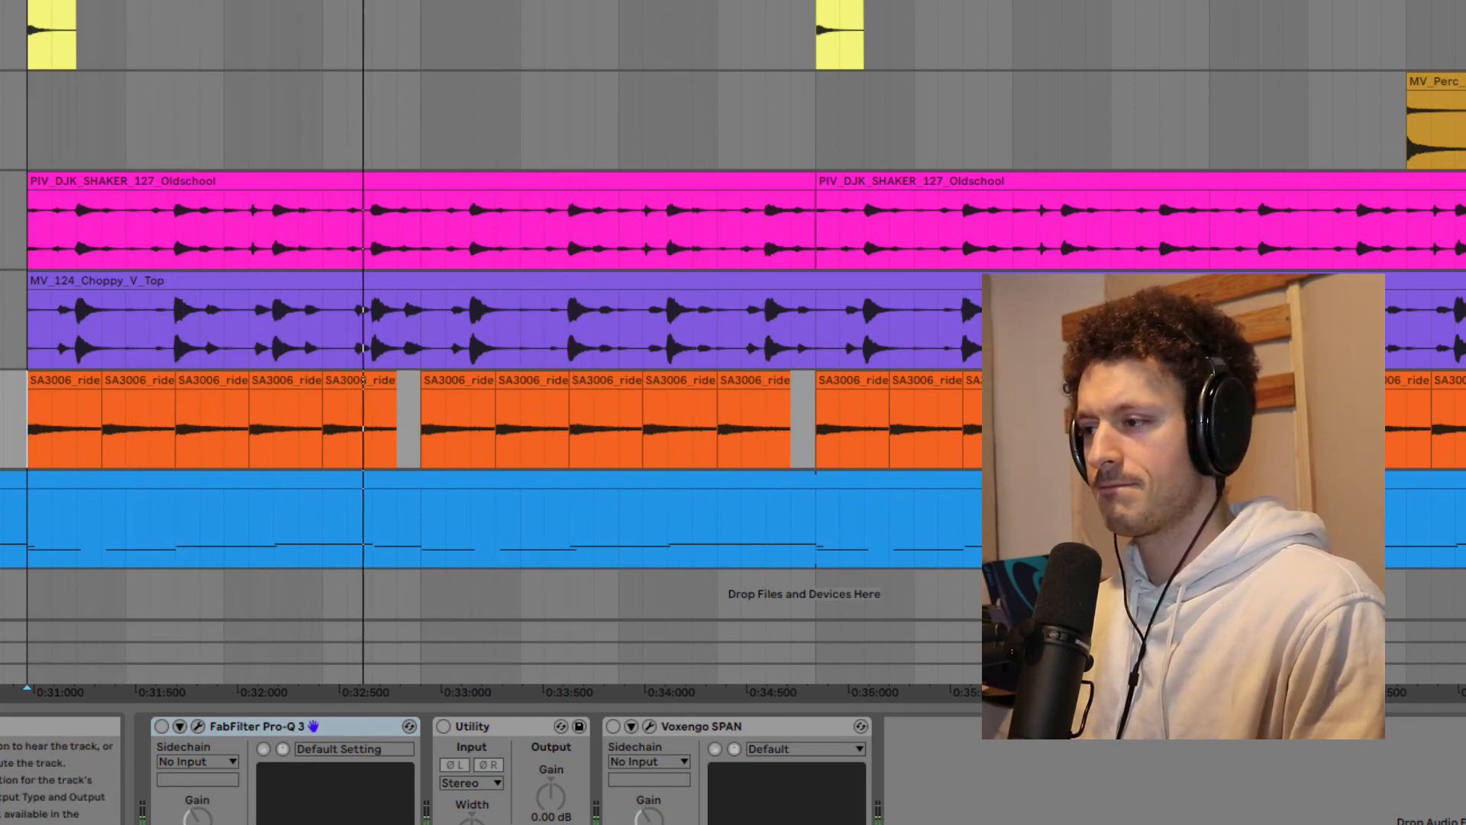